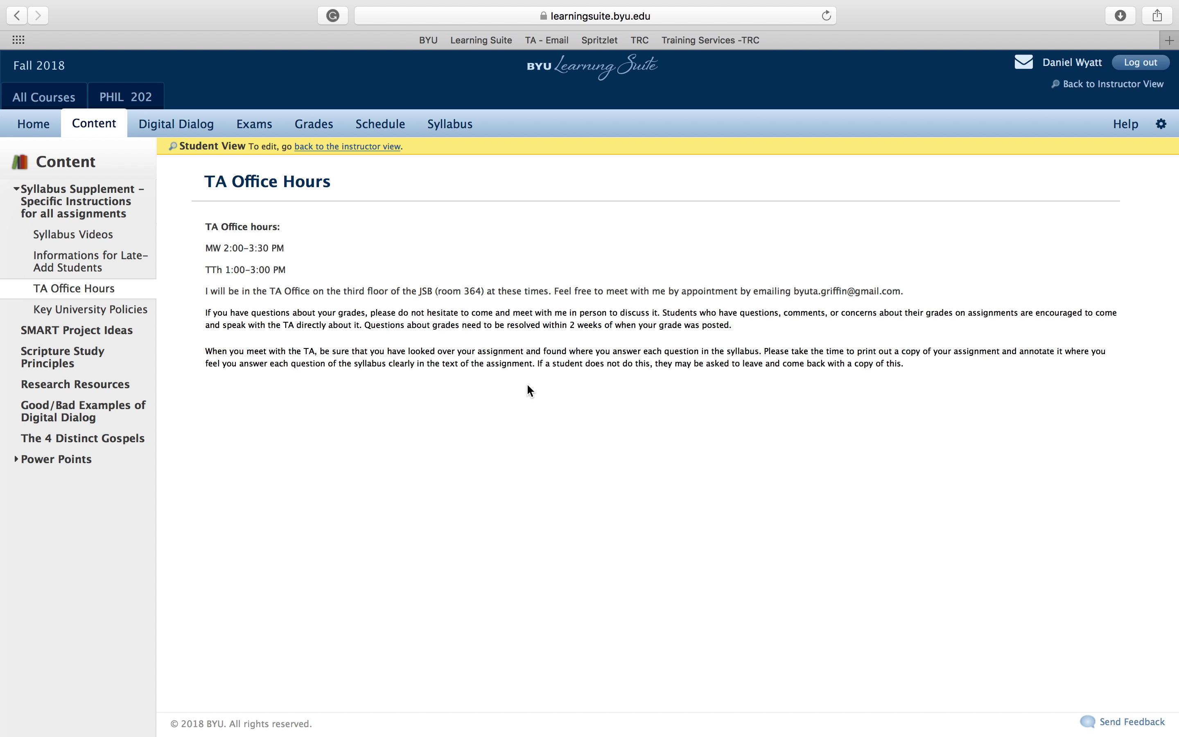
Open the Key University Policies page and review its sections, from the Honor Code through plagiarism.
left_click(63, 309)
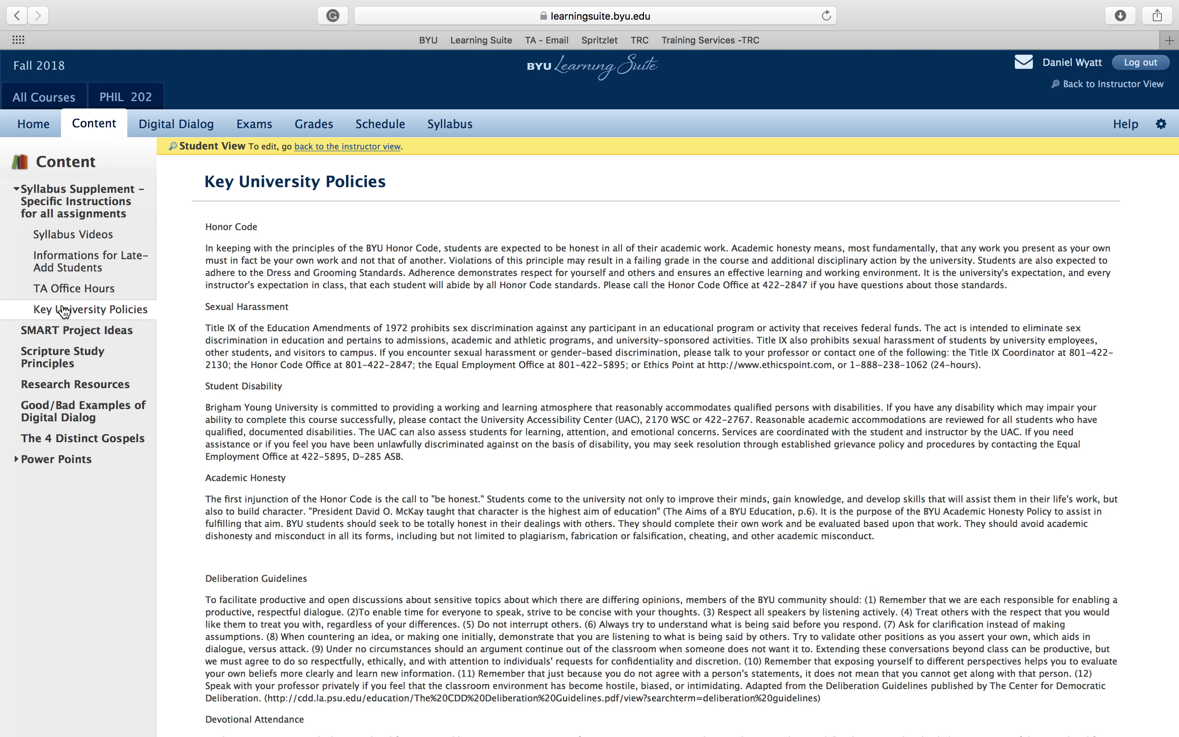
scroll(415, 349, "down", 10)
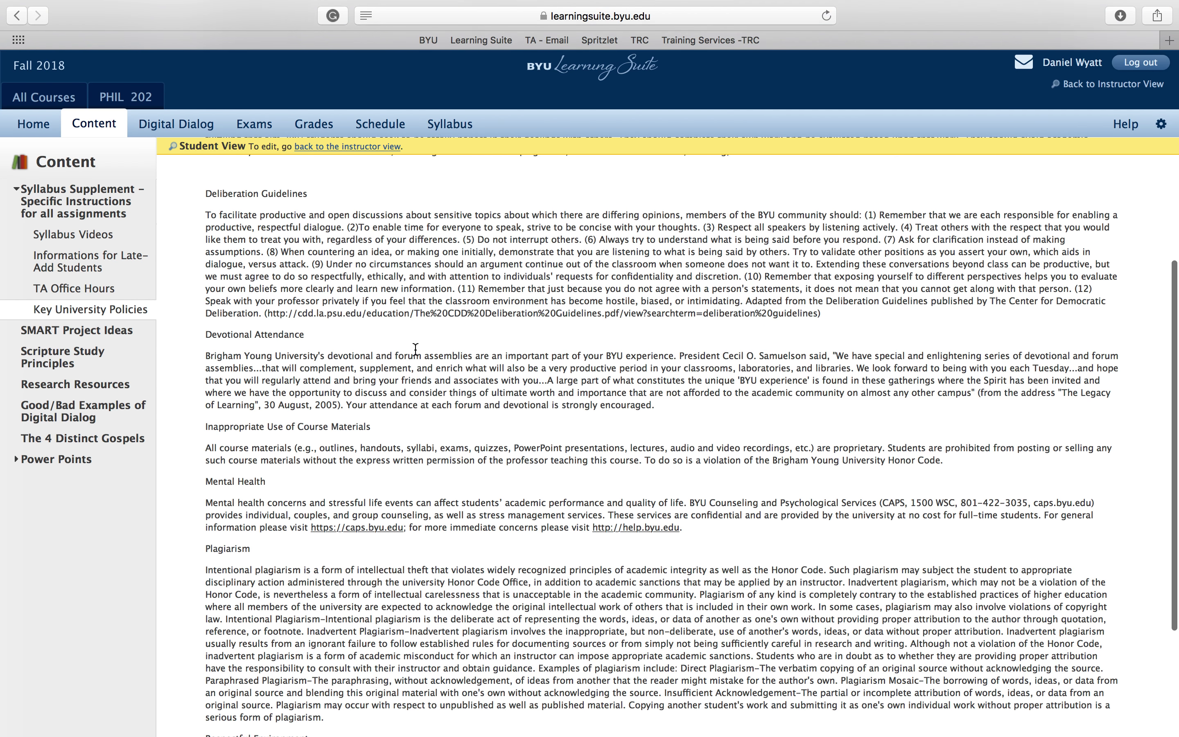
scroll(417, 355, "up", 12)
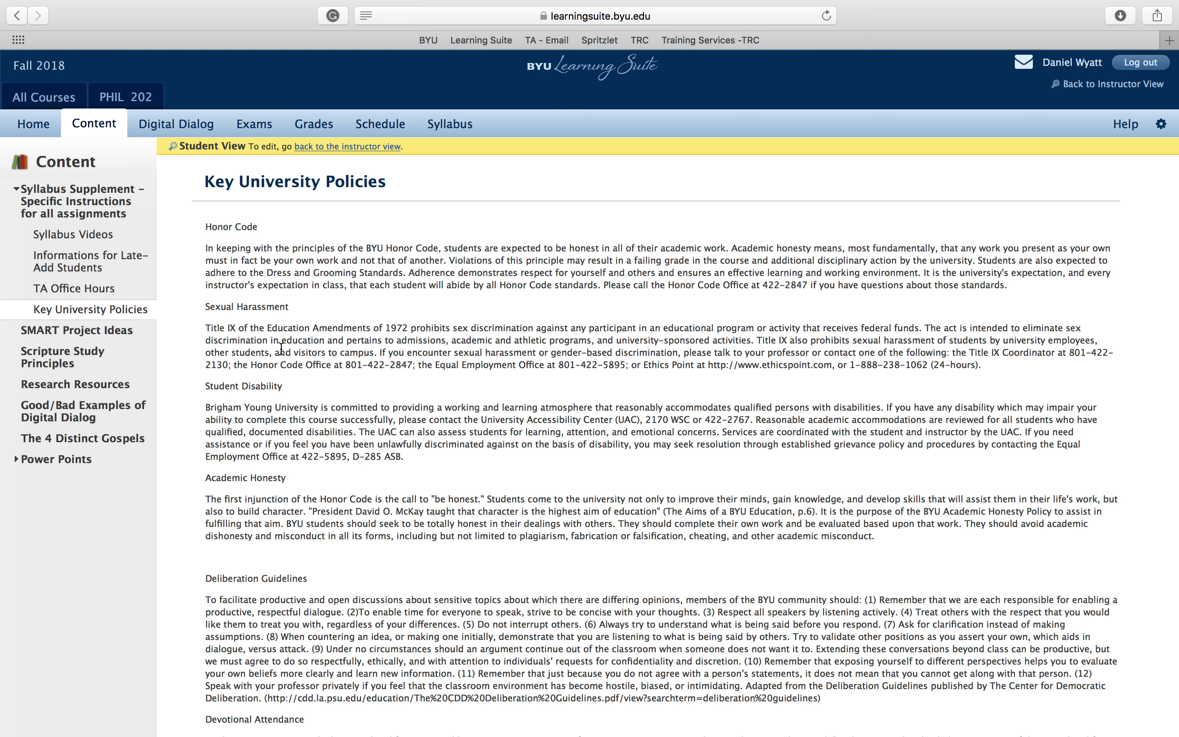
Open the SMART Project Ideas page and review the lists of past project proposals.
left_click(121, 340)
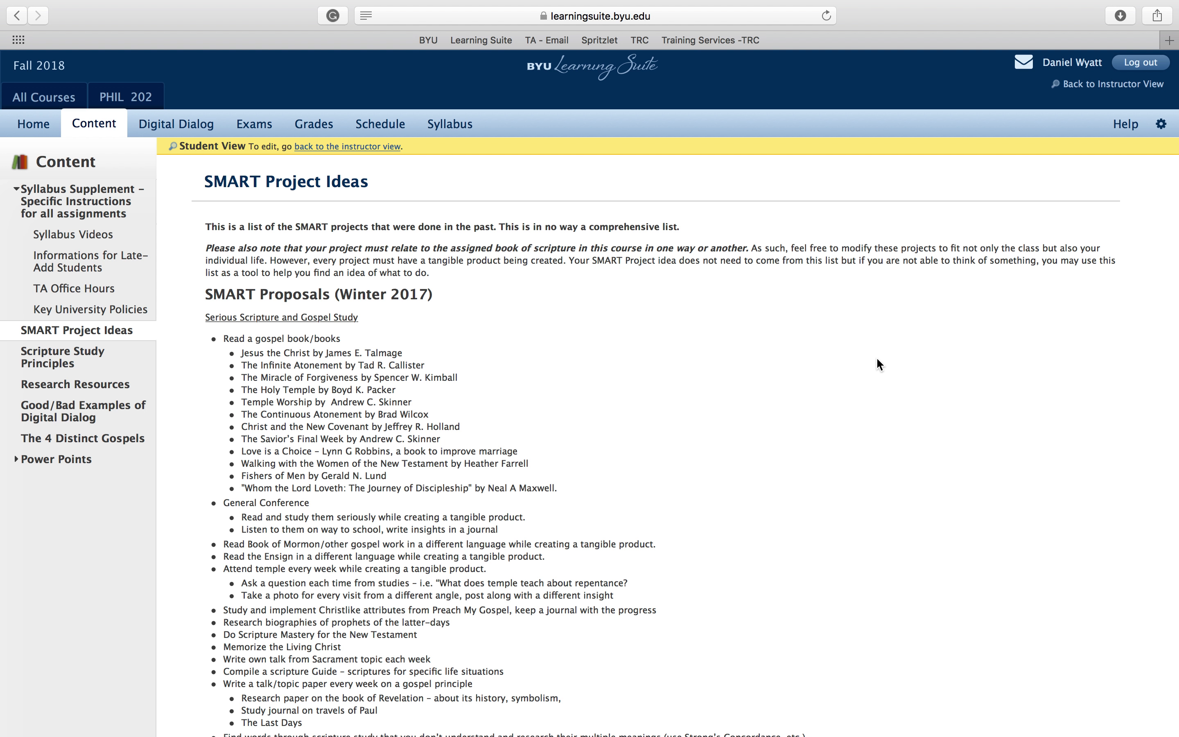
scroll(877, 358, "down", 6)
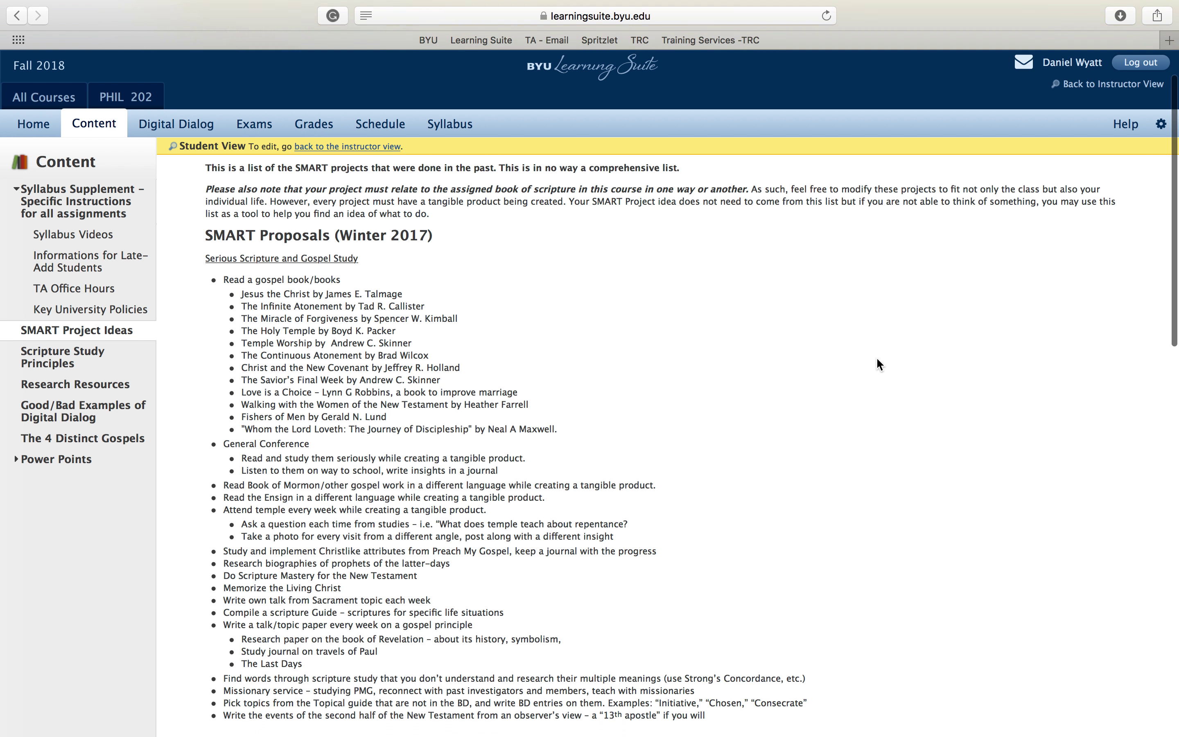
scroll(876, 359, "down", 15)
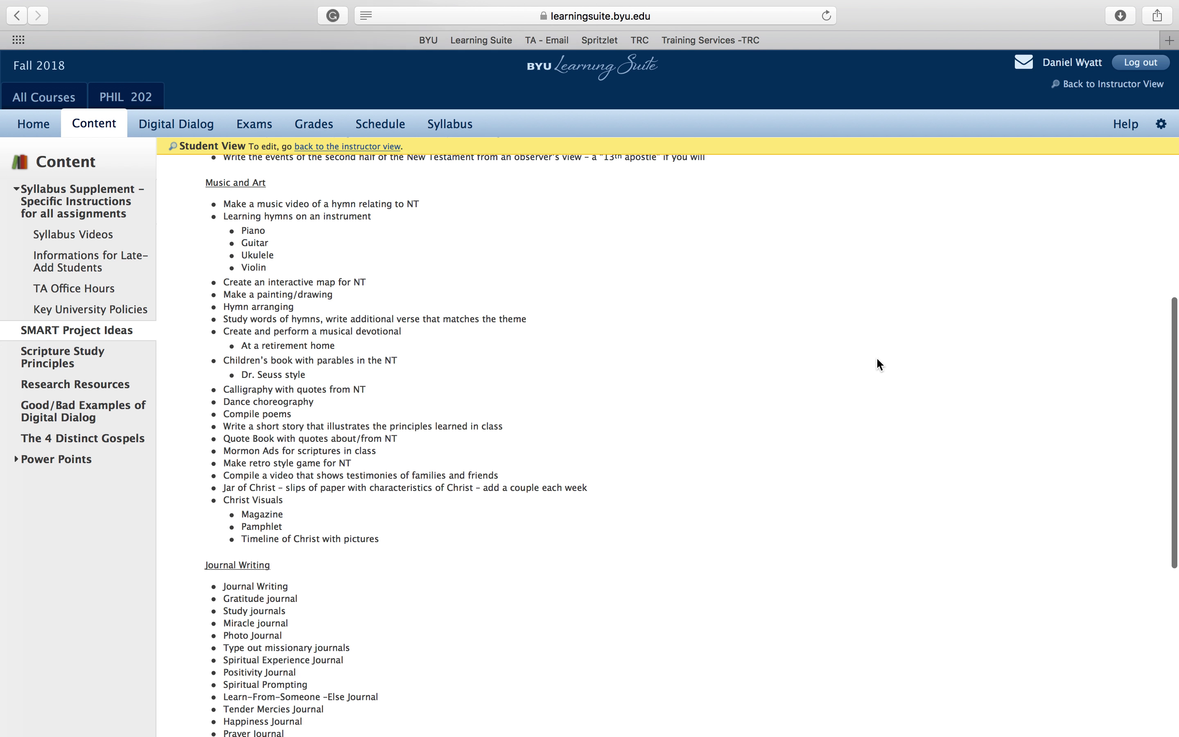
scroll(876, 359, "down", 2)
scroll(877, 359, "up", 20)
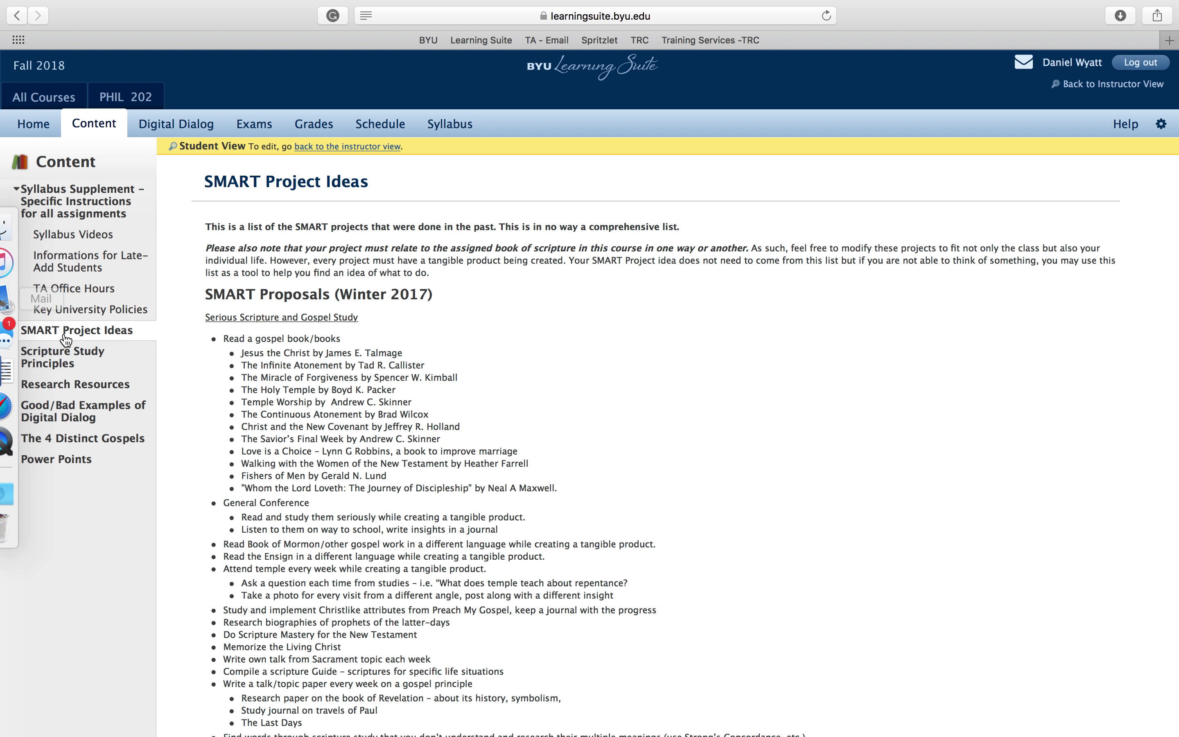
scroll(64, 360, "down", 2)
Open the Scripture Study Principles page and look over its quotes on scripture study.
left_click(64, 360)
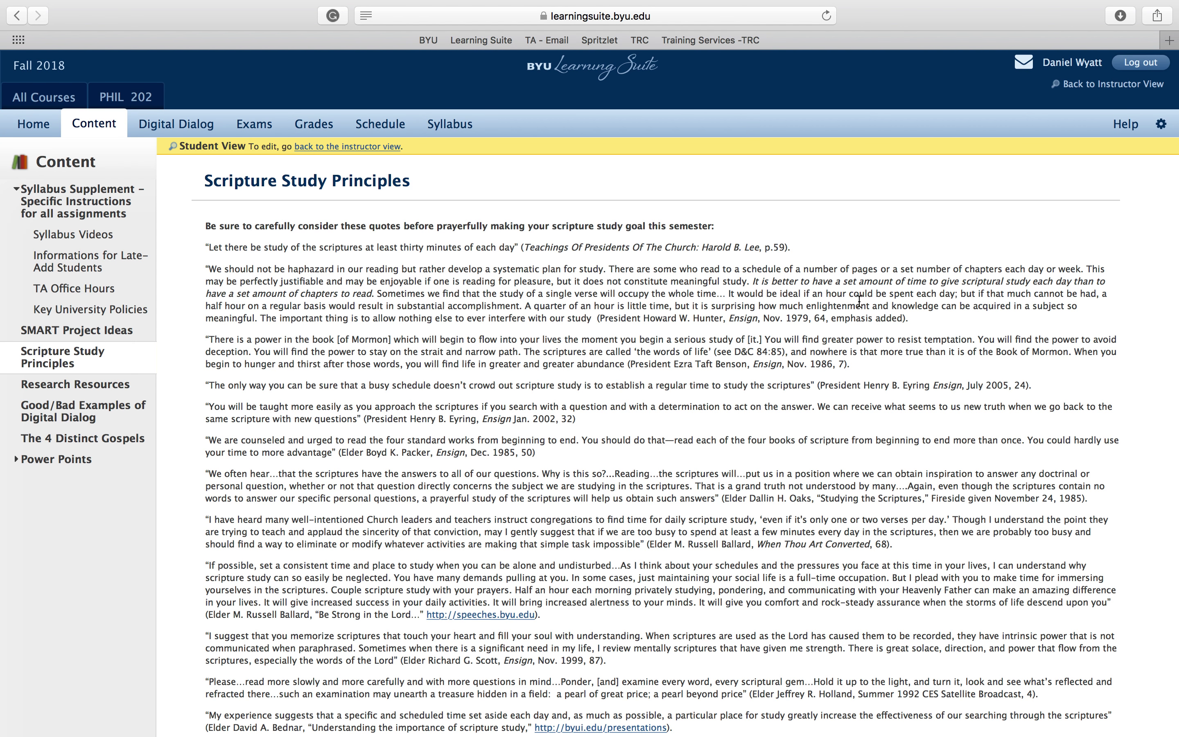
scroll(859, 301, "down", 5)
scroll(858, 301, "up", 5)
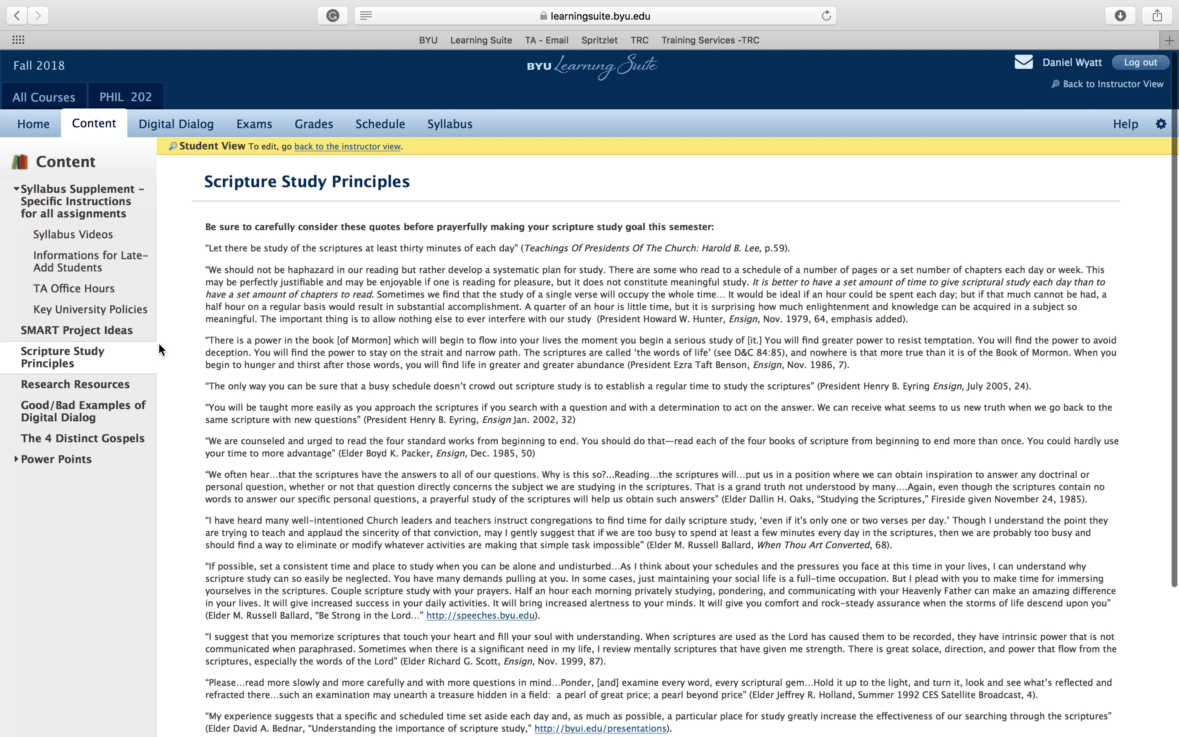
Review the Research Resources page, highlighting the link and the page range 169-90 of the first Gospel Portraits entry.
left_click(113, 385)
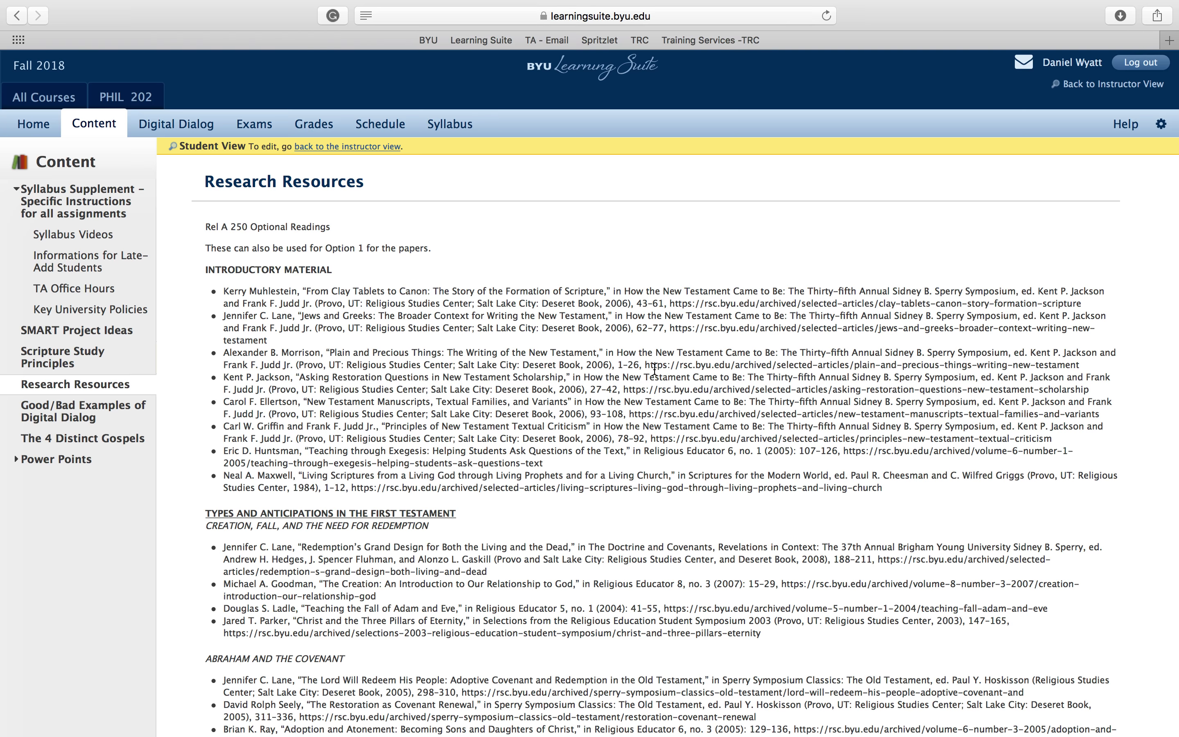
scroll(654, 368, "down", 10)
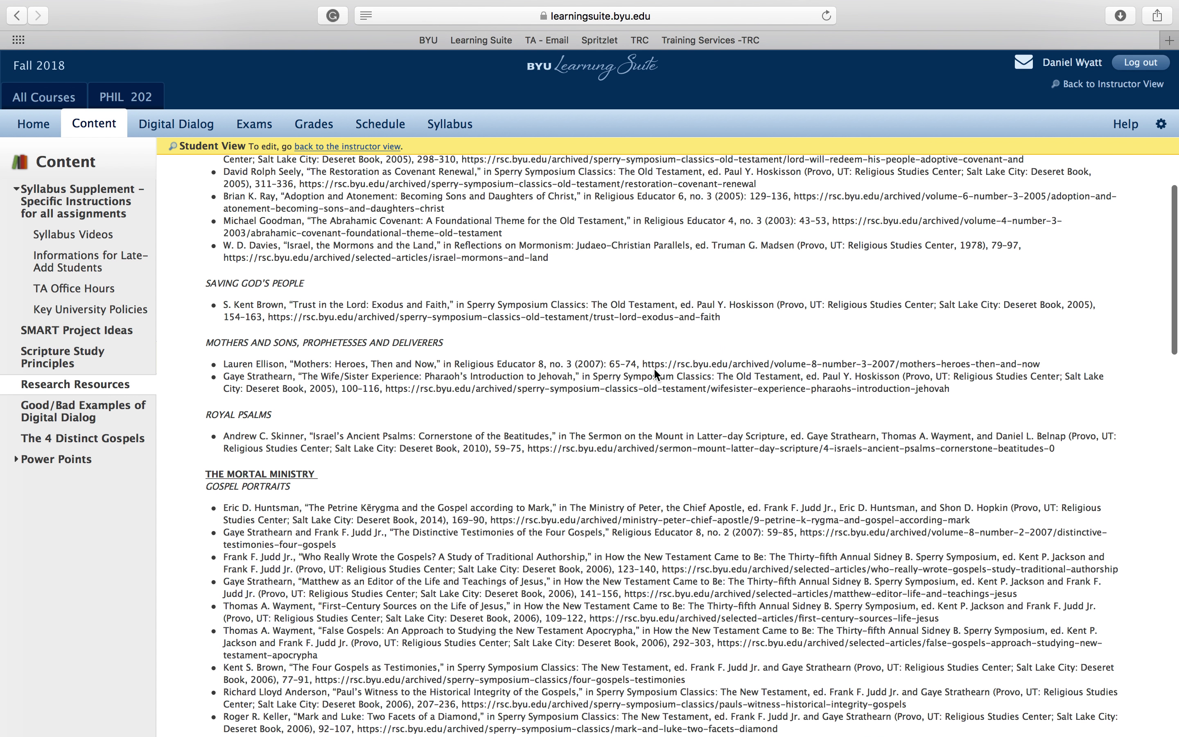
scroll(653, 367, "down", 3)
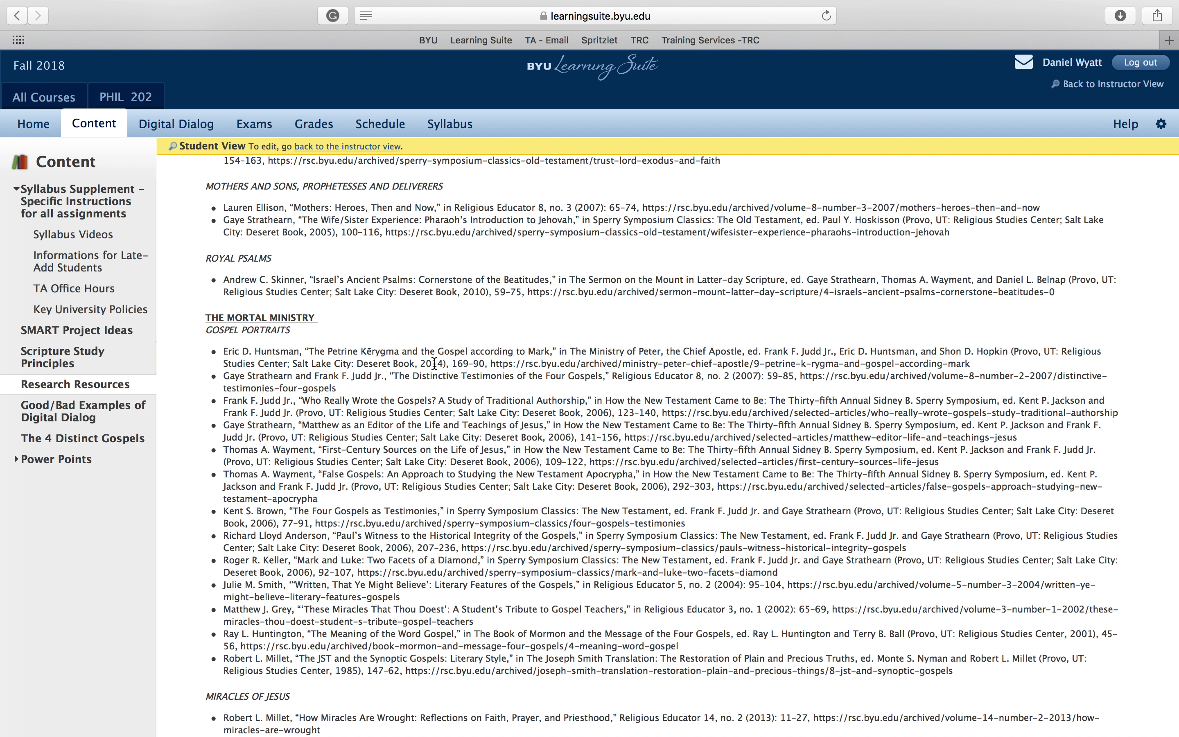
left_click_drag(489, 363, 998, 363)
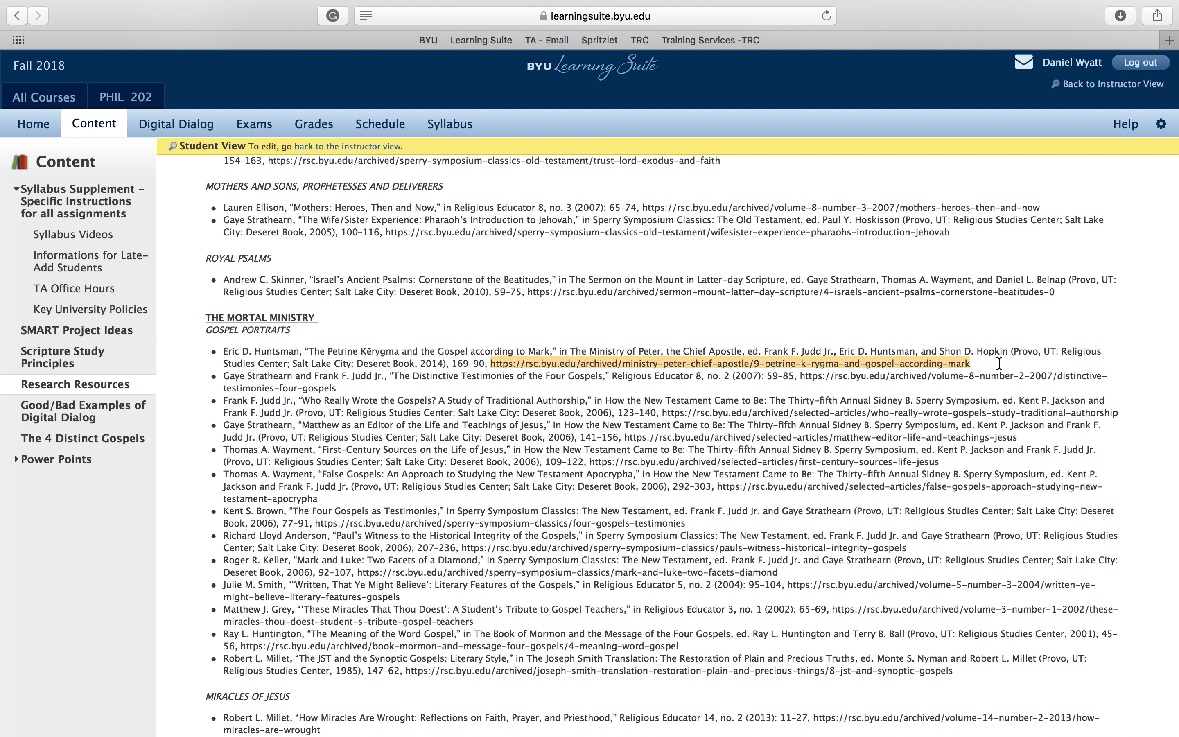
left_click_drag(452, 363, 483, 367)
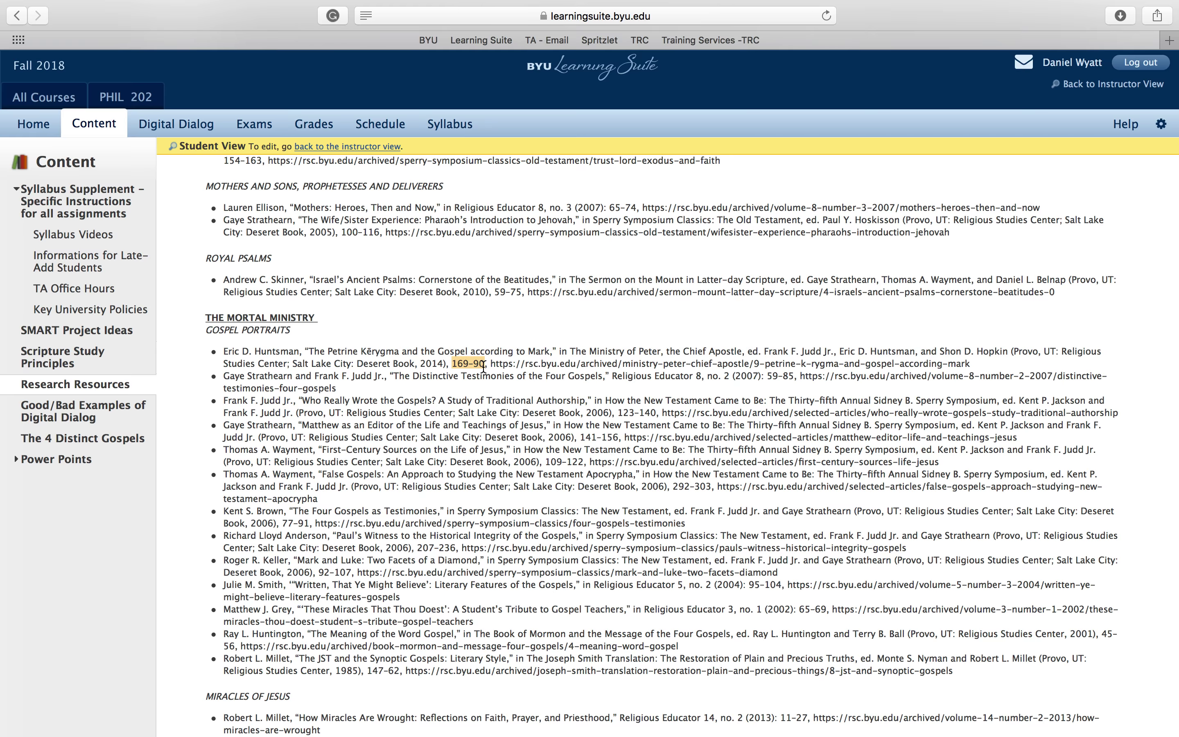
scroll(483, 368, "down", 20)
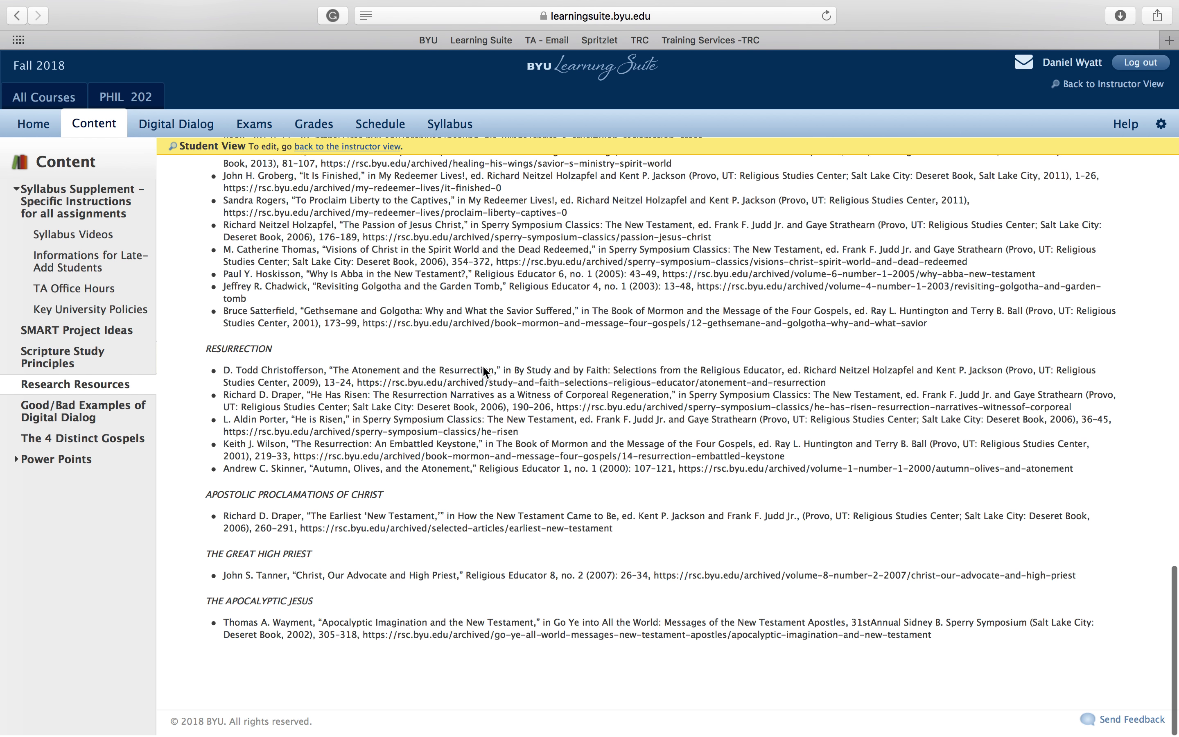
scroll(484, 368, "up", 20)
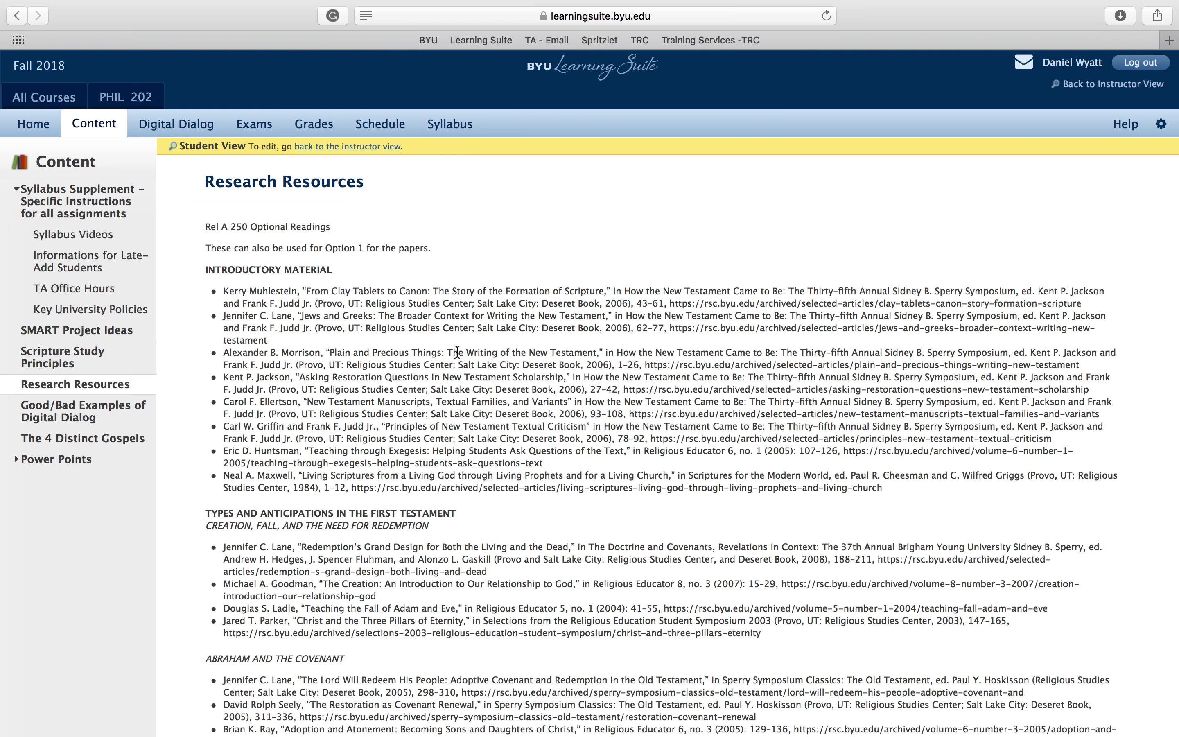
Open Good/Bad Examples of Digital Dialog and review the grading rubric, the full-point entries and the low-scoring entries.
left_click(115, 412)
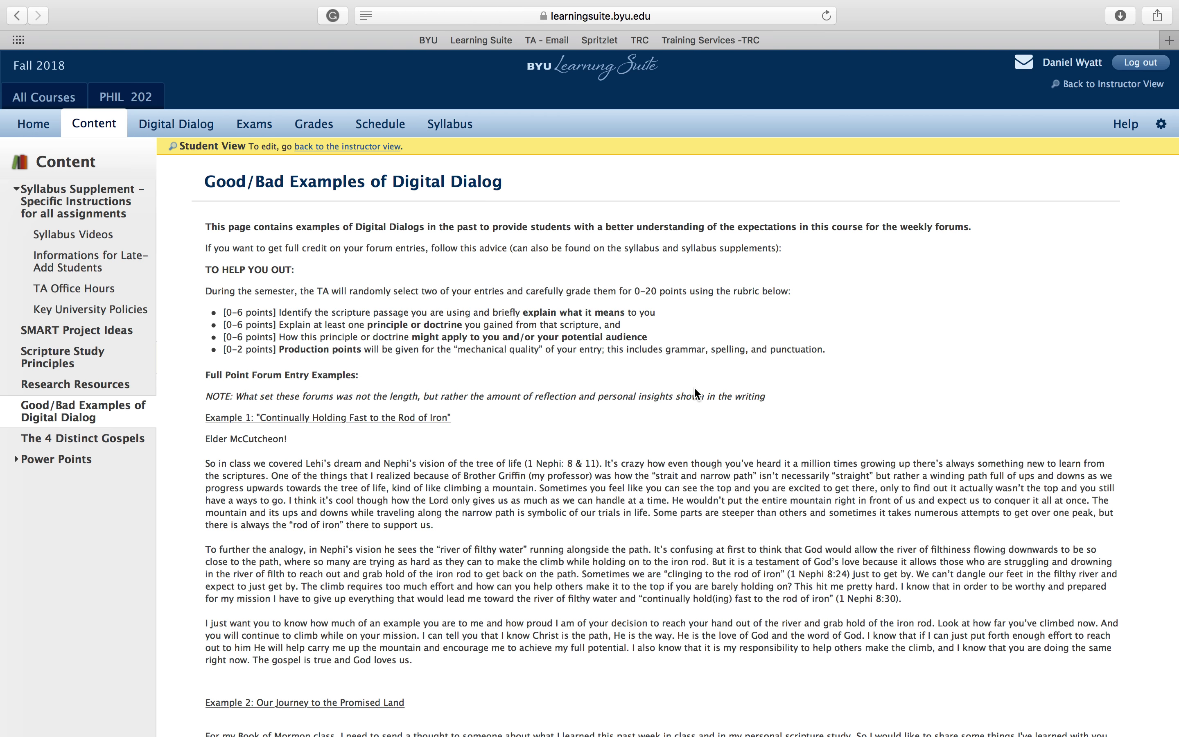
scroll(512, 400, "down", 8)
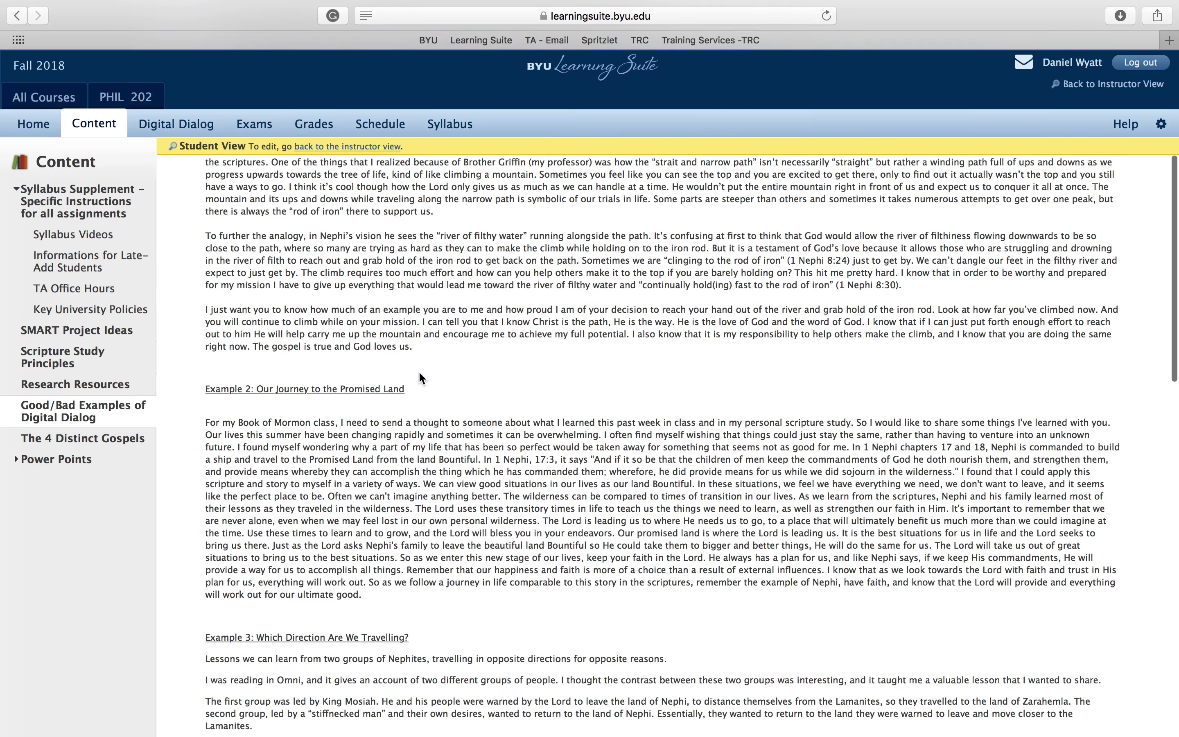
scroll(420, 375, "up", 8)
scroll(607, 332, "down", 9)
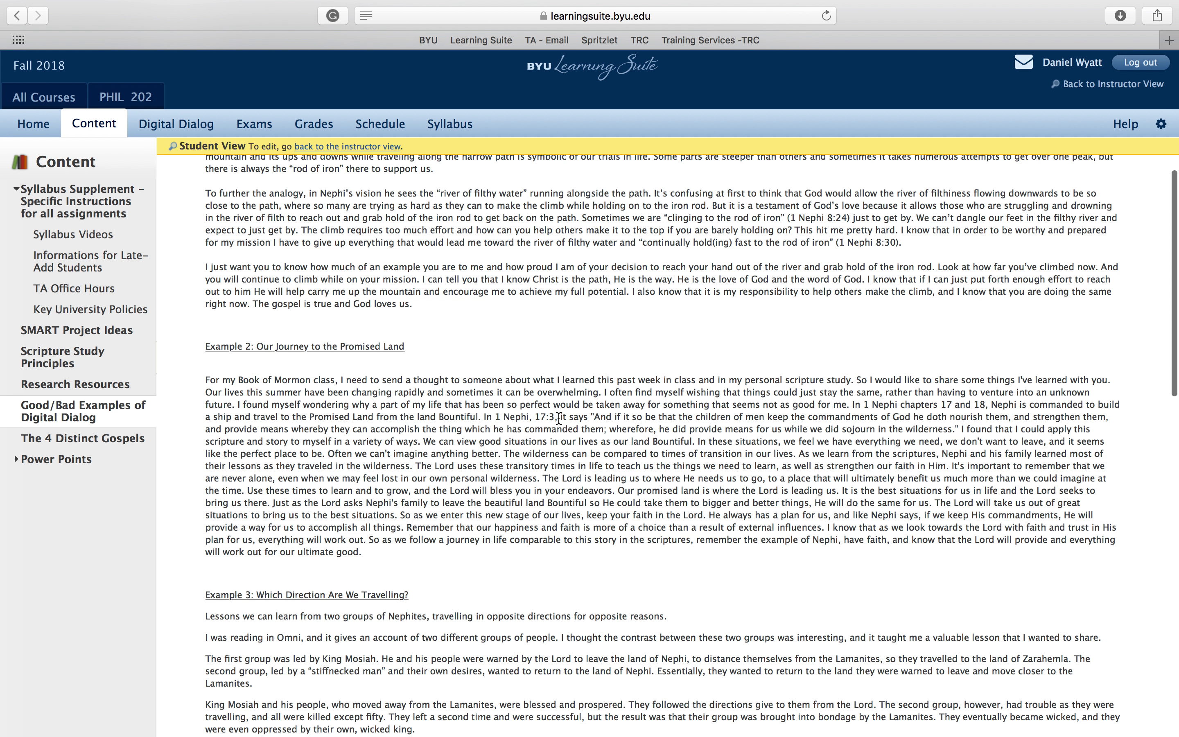
scroll(559, 550, "up", 10)
scroll(558, 550, "down", 8)
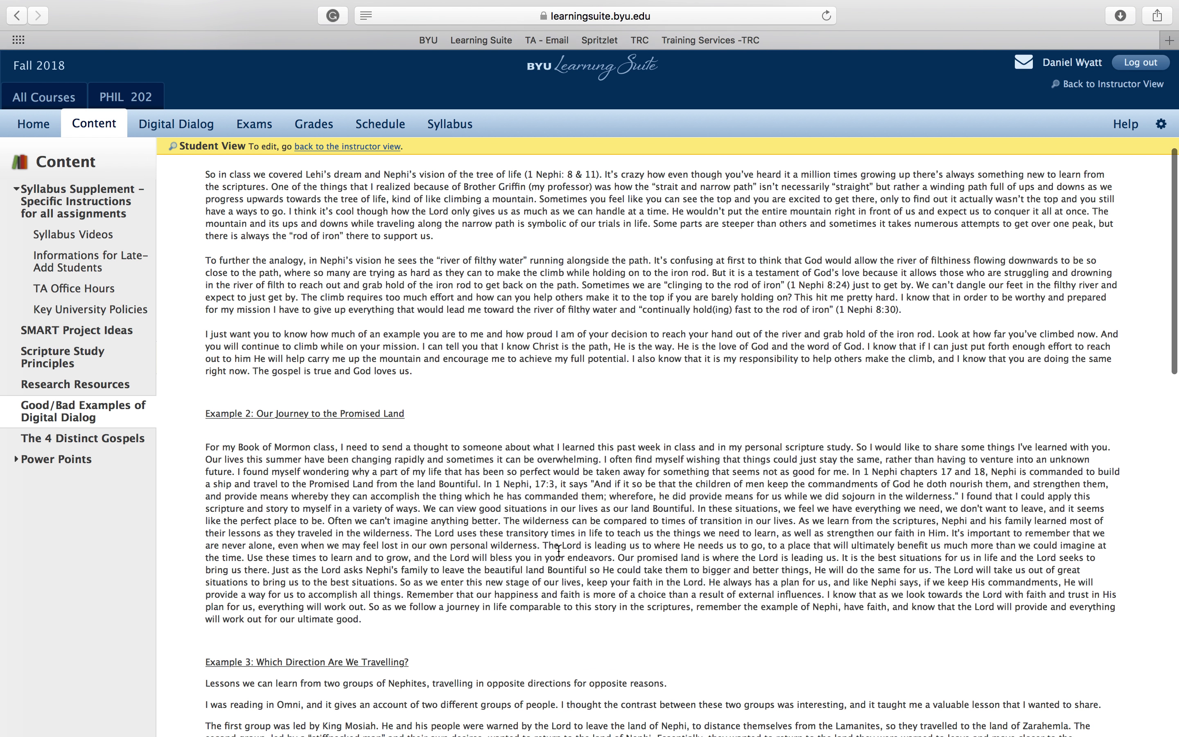
scroll(558, 549, "down", 20)
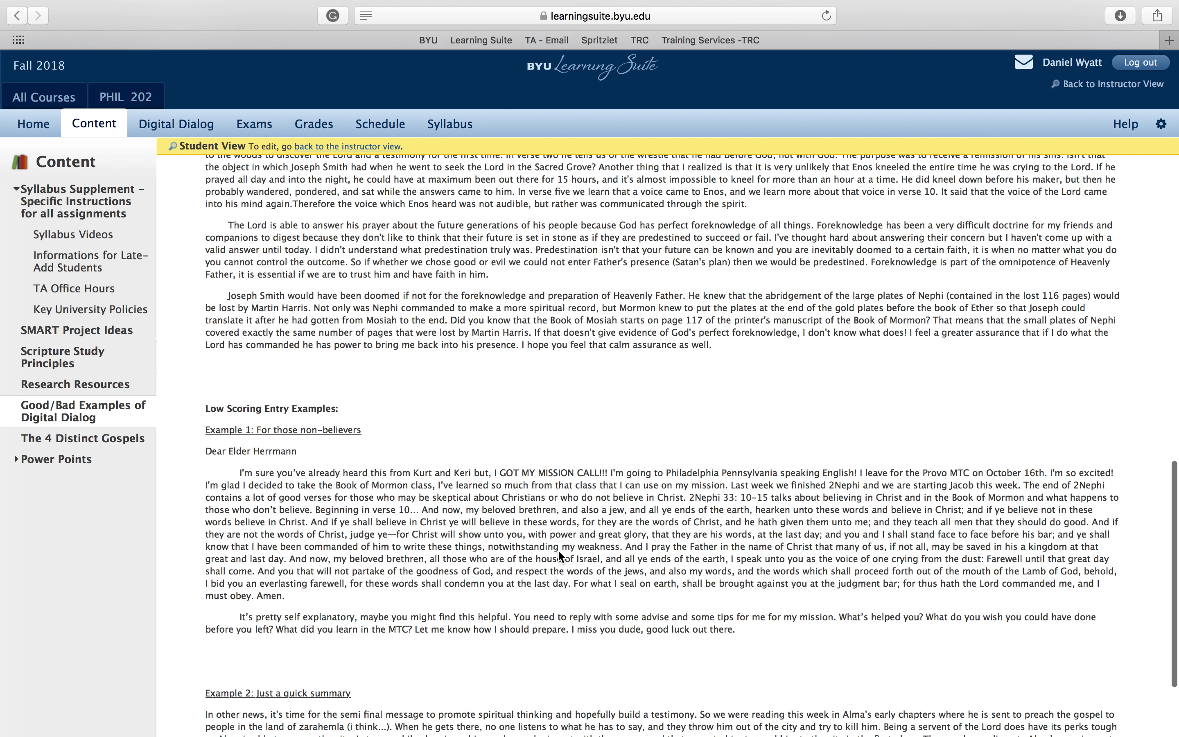
scroll(561, 556, "down", 5)
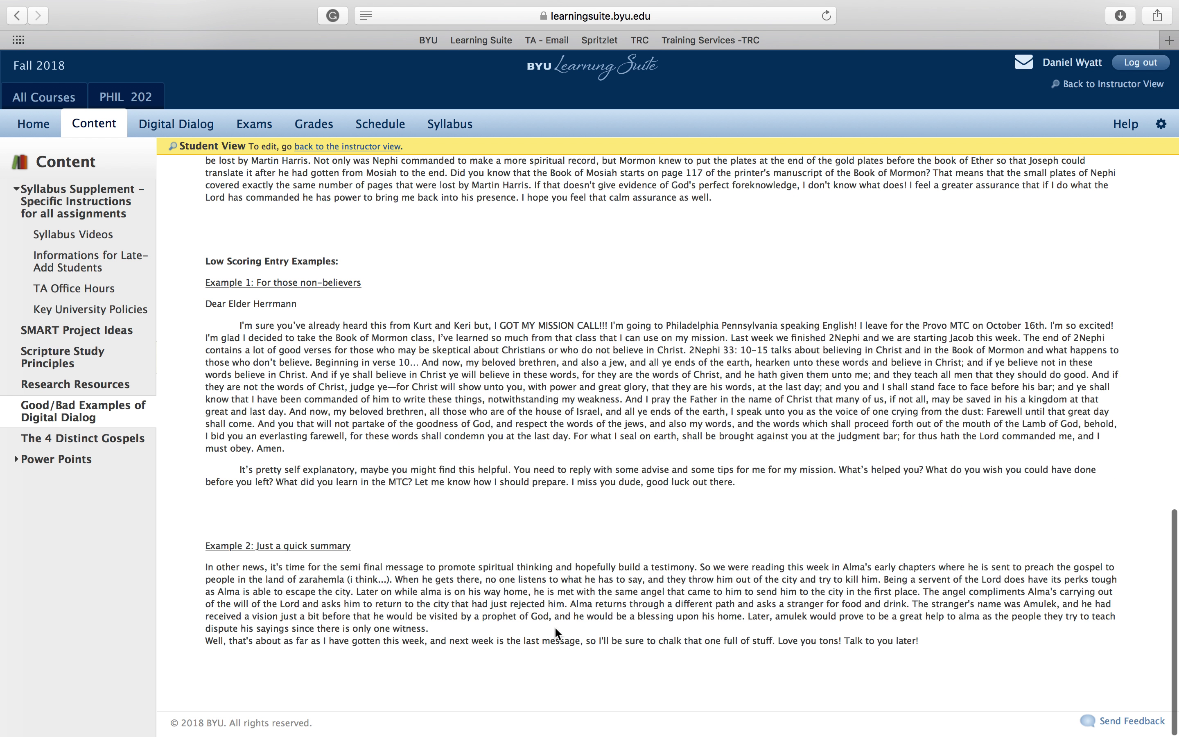
scroll(696, 555, "up", 9)
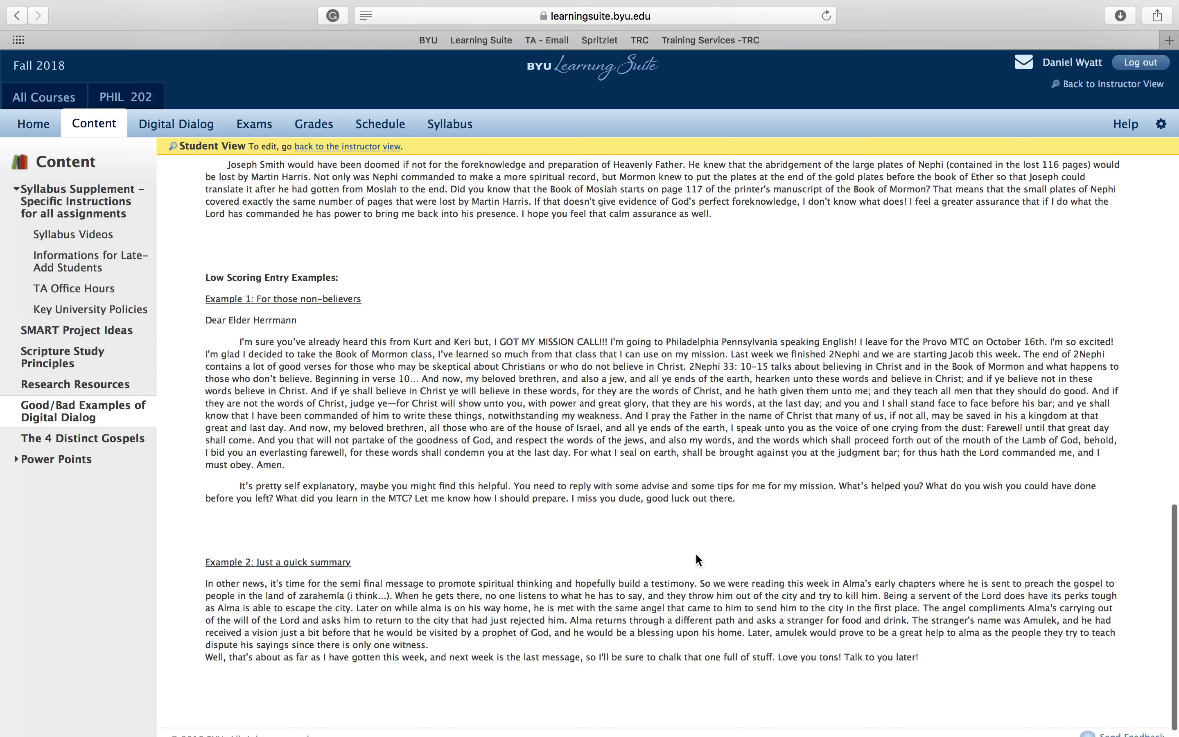
scroll(696, 554, "up", 20)
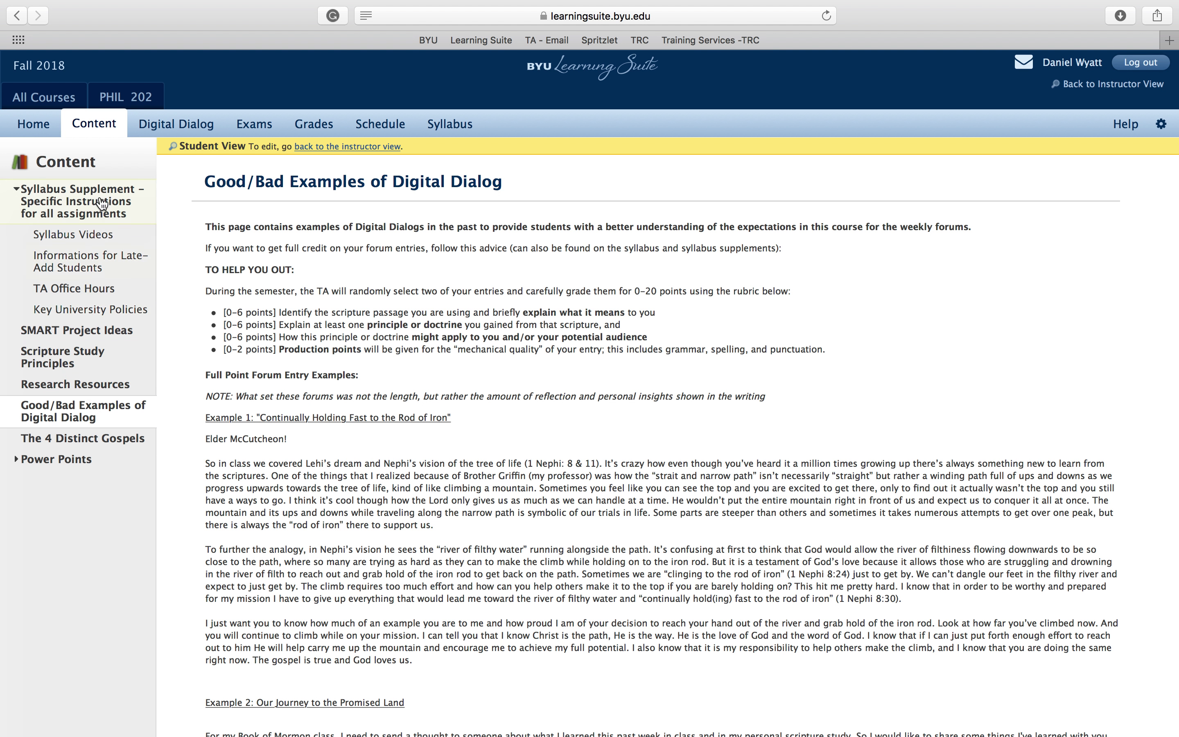
Open the Class of 04 & 06 of Sept Forum in Digital Dialog's instructor view and highlight "a part of the syllabus above." in its note.
left_click(176, 136)
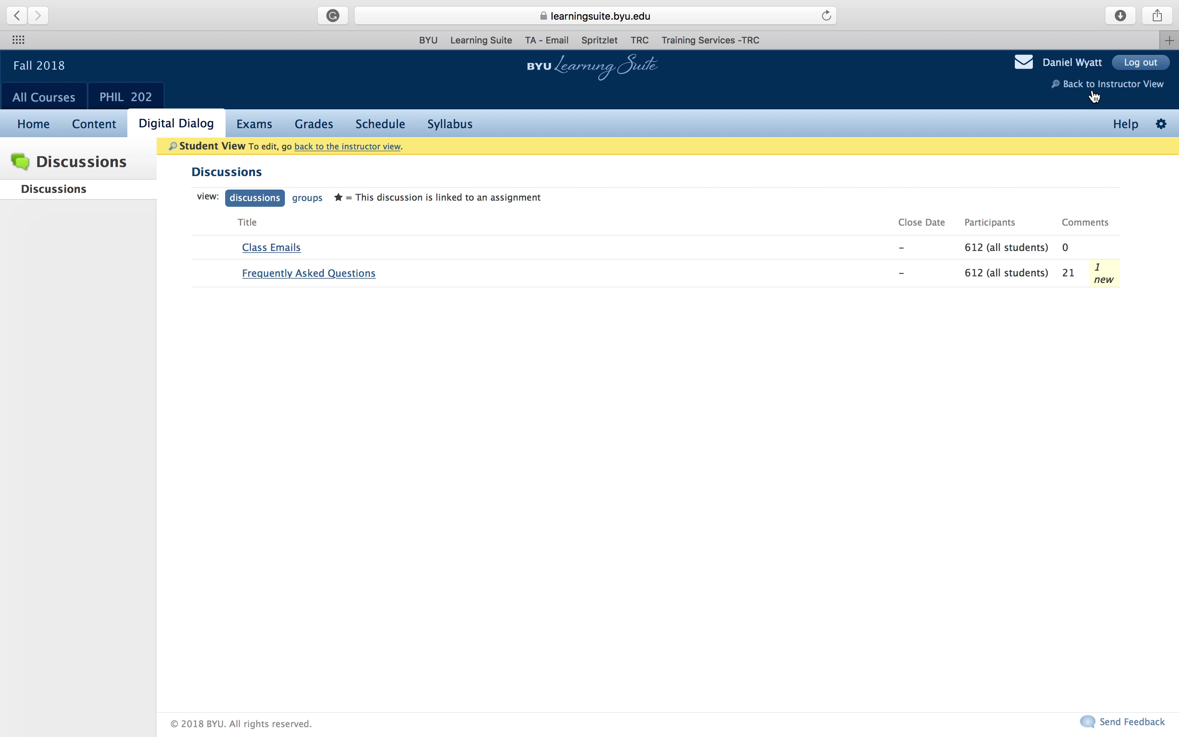
left_click(1102, 85)
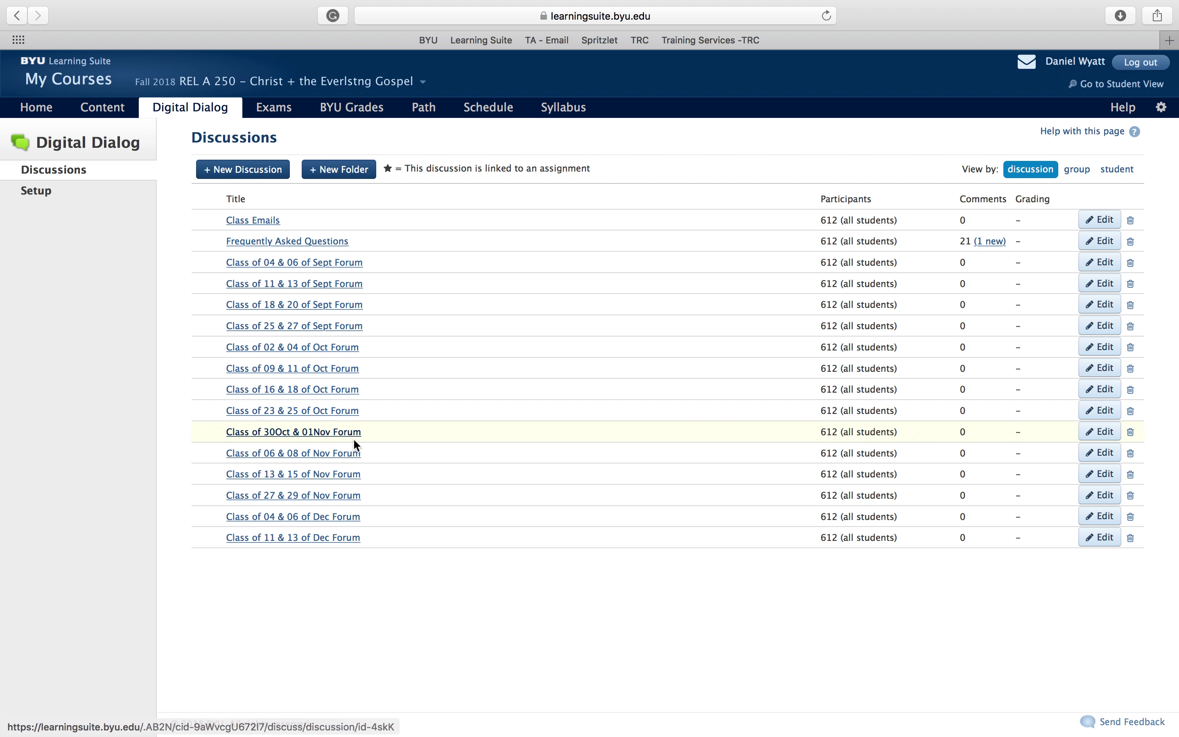
left_click(310, 271)
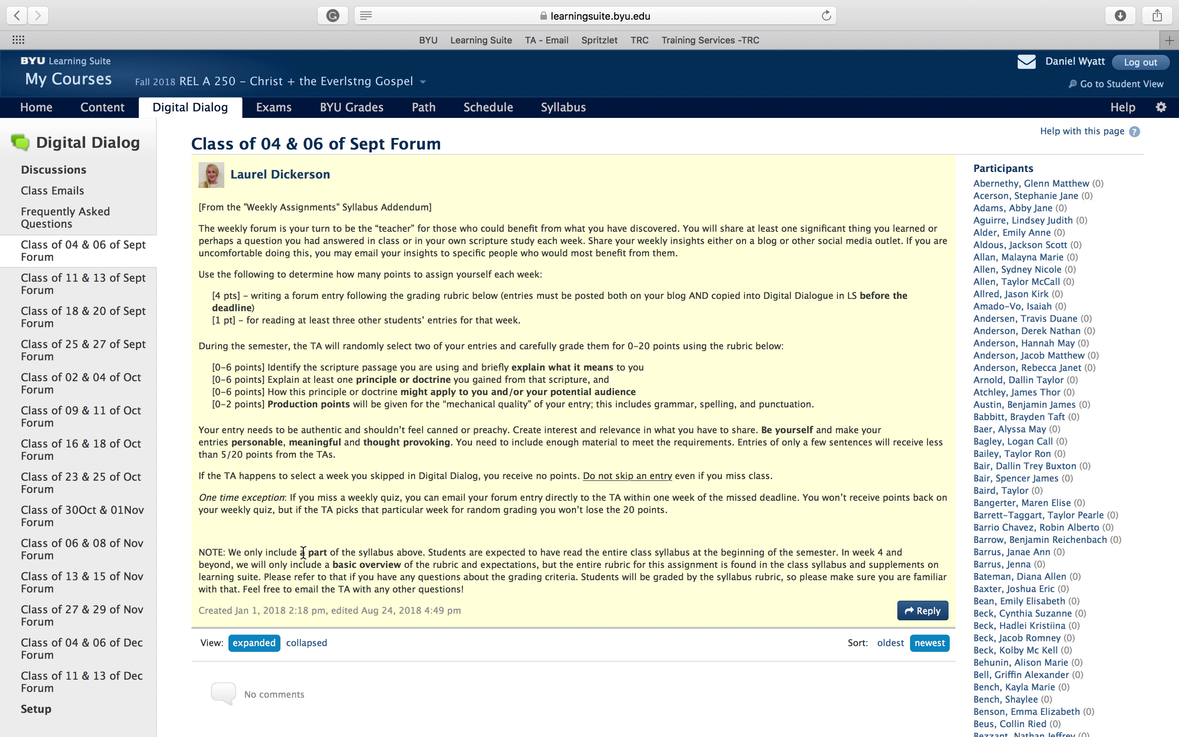
left_click_drag(300, 552, 426, 554)
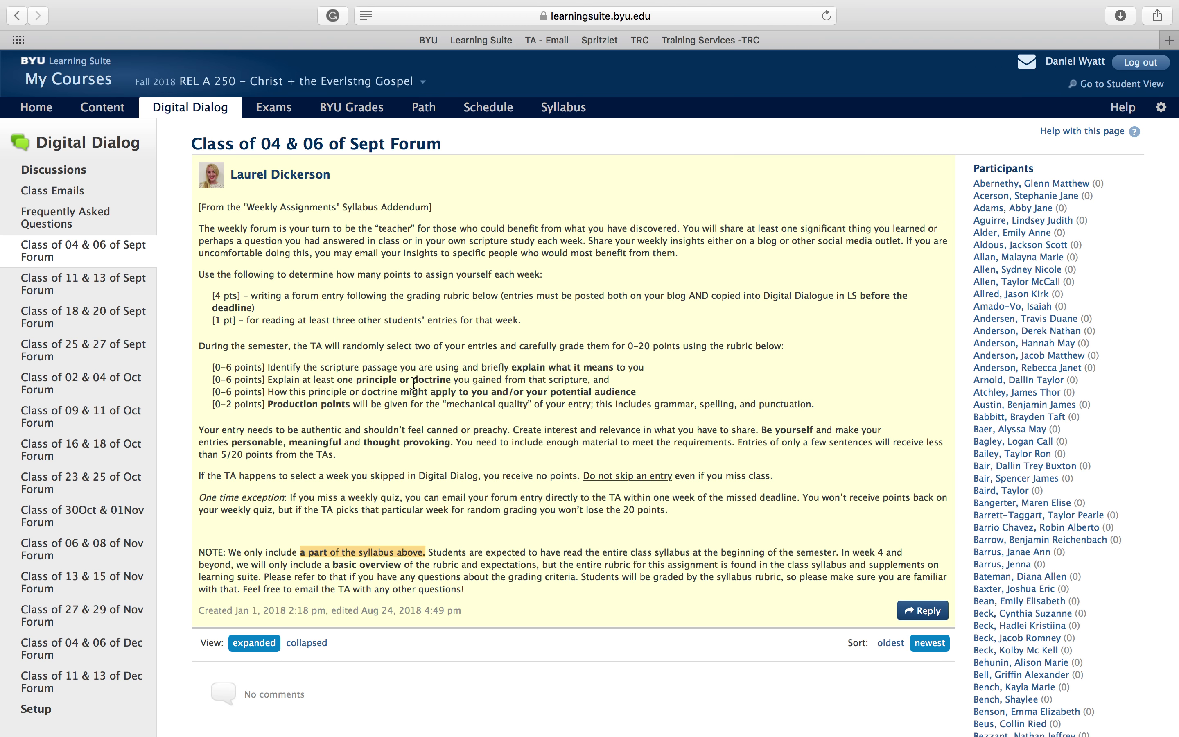
Draft a reply to the forum post with the placeholder text "sdfghjkl,mnbfd" and discard it.
scroll(407, 463, "down", 4)
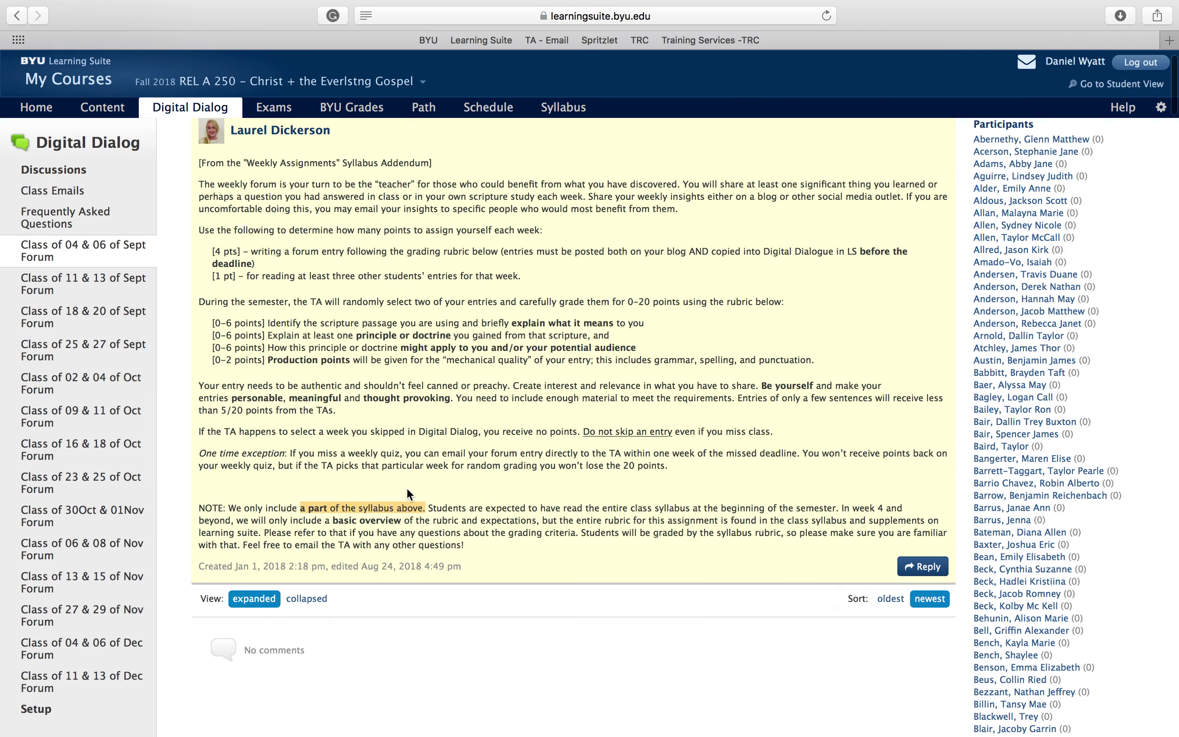
left_click(937, 507)
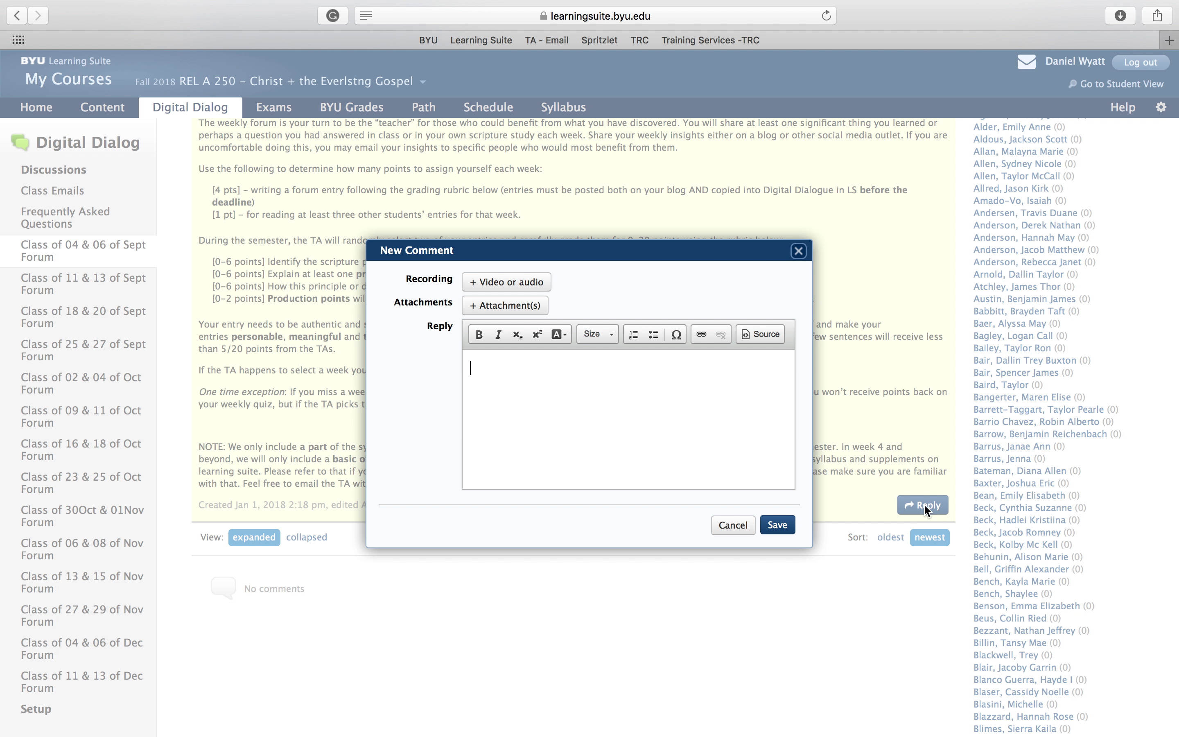
type("sdfghjkl,mnbfd")
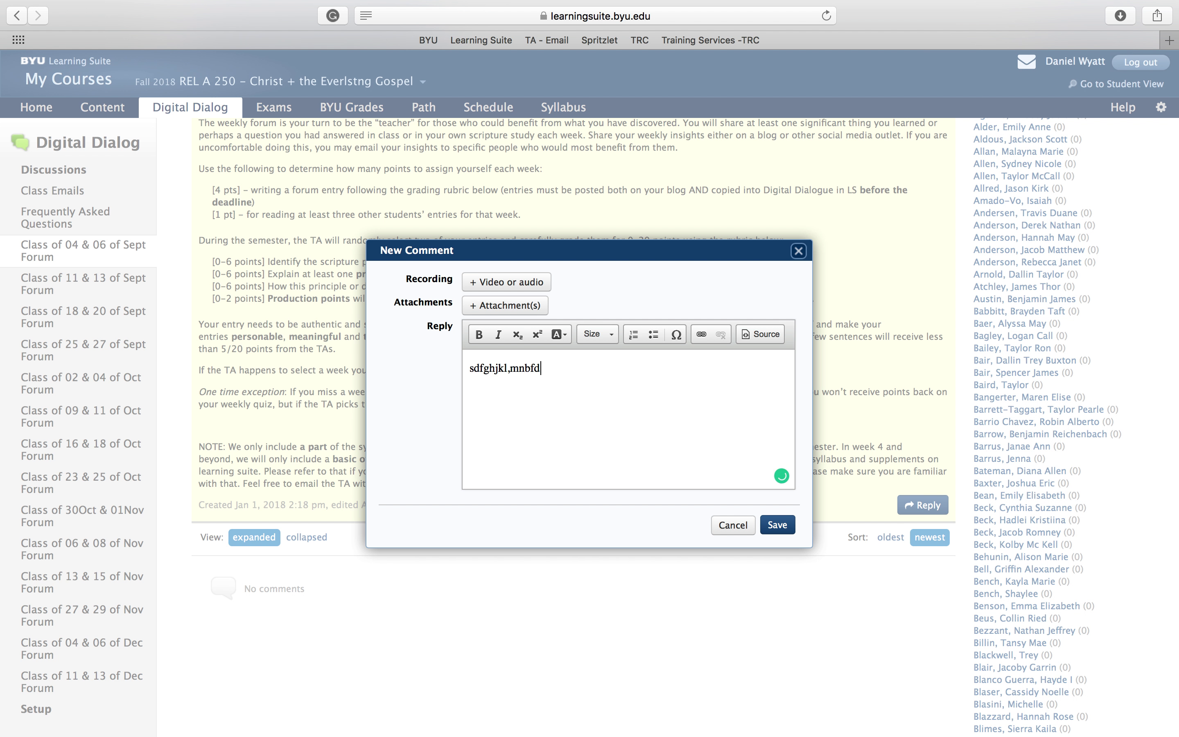
left_click(733, 524)
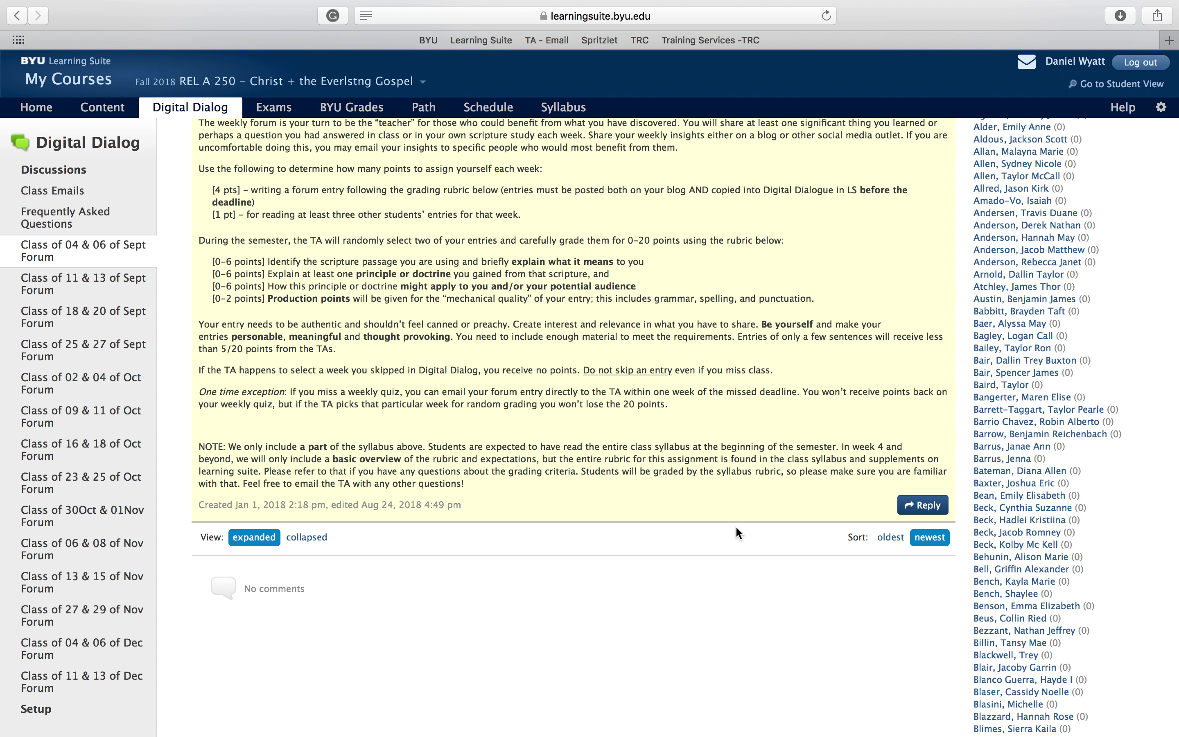
Look over the forum's comment area and its list of participants.
scroll(640, 472, "down", 6)
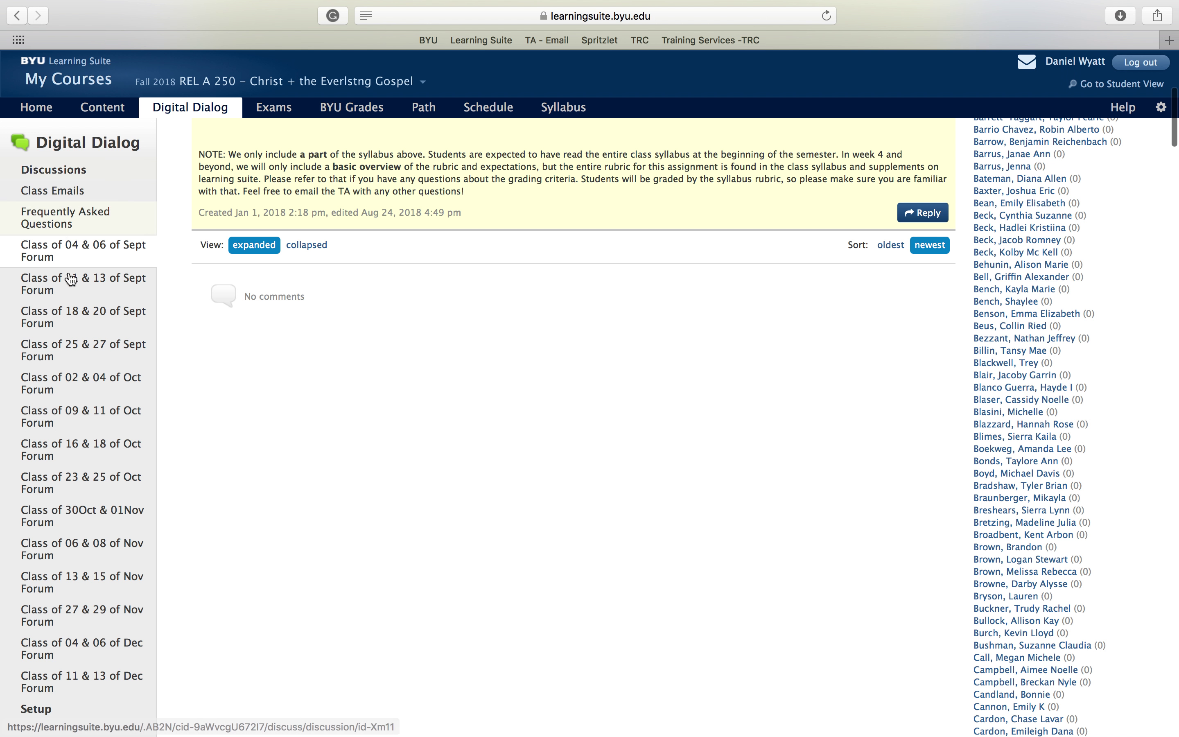
scroll(1062, 315, "up", 7)
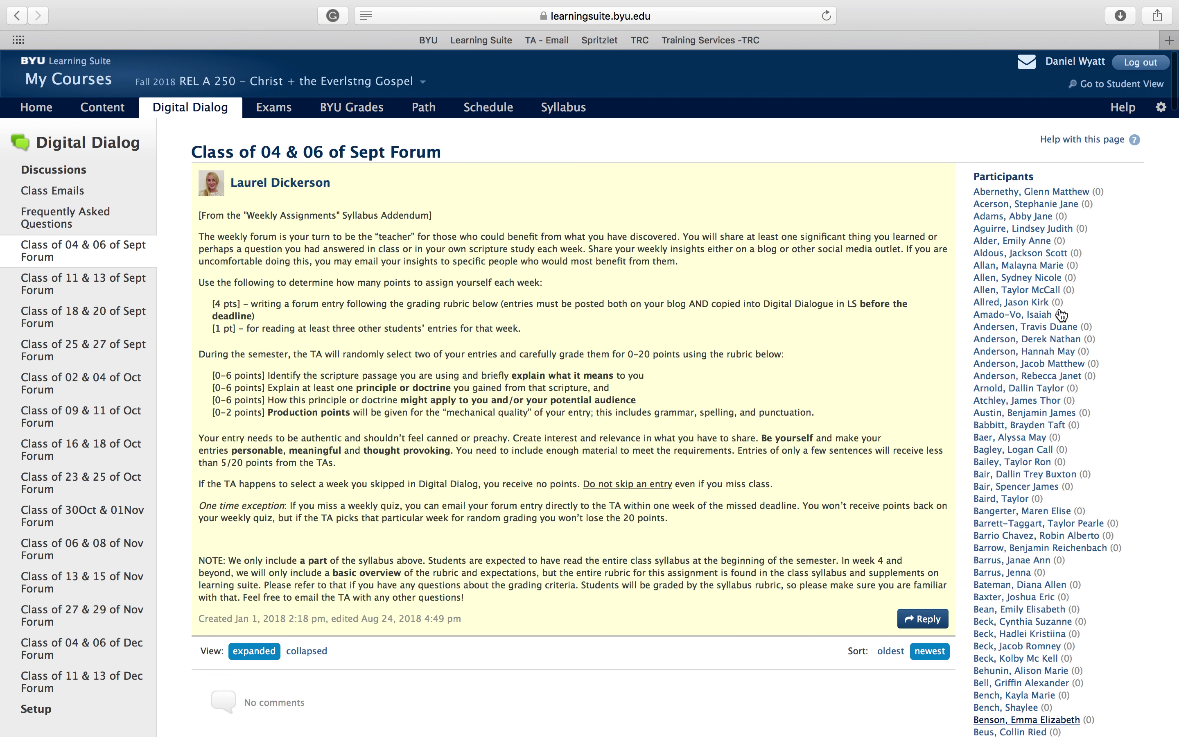
scroll(1100, 262, "down", 20)
scroll(1095, 376, "down", 20)
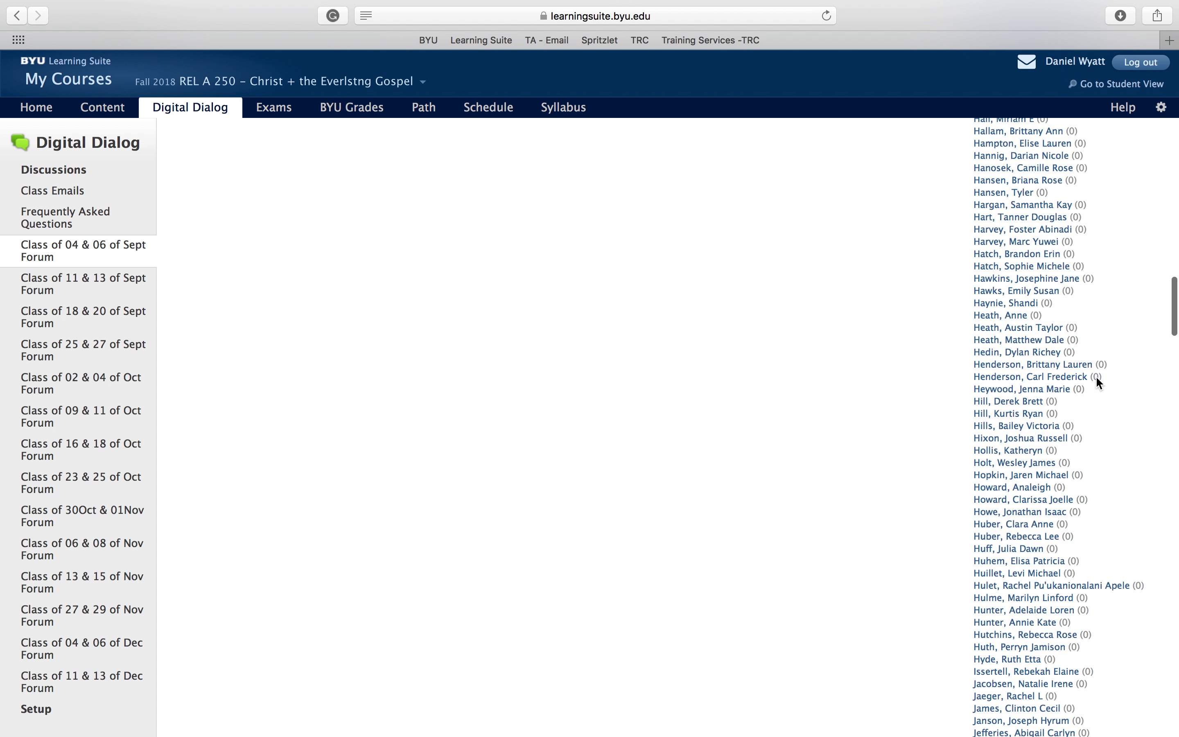
Return to the Discussions list and open the Class Emails discussion to look over its introductory post.
scroll(1096, 376, "up", 20)
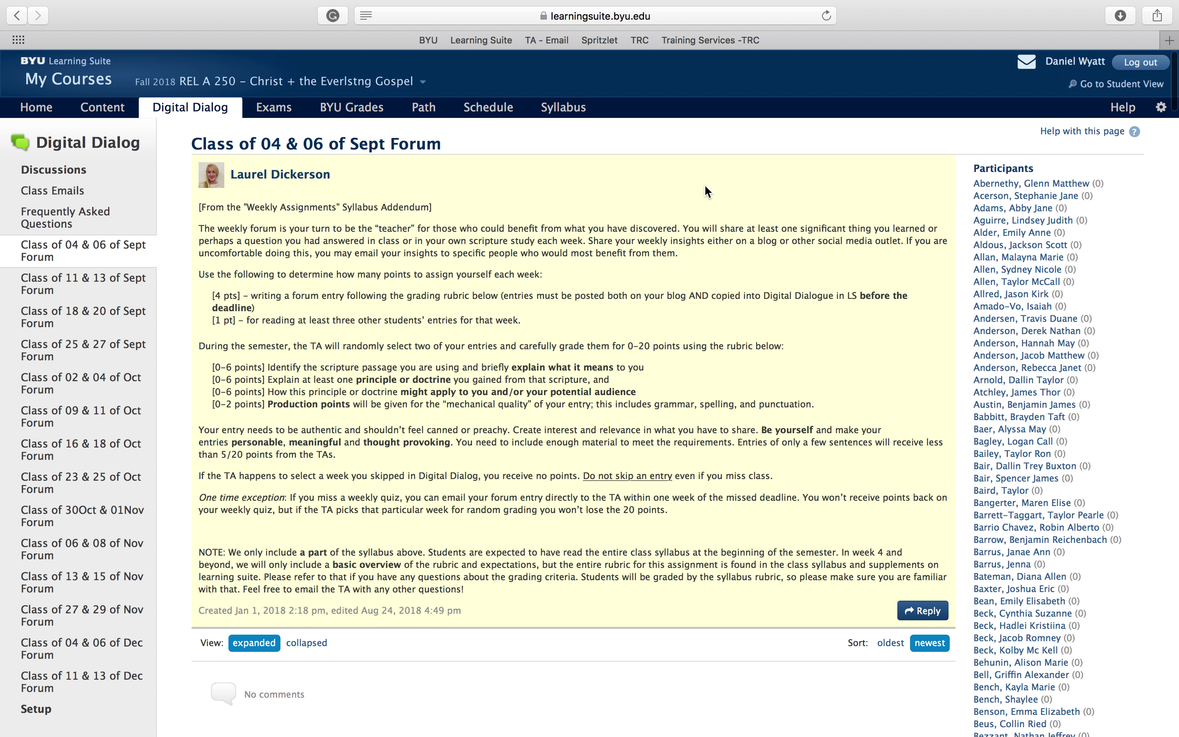
left_click(19, 16)
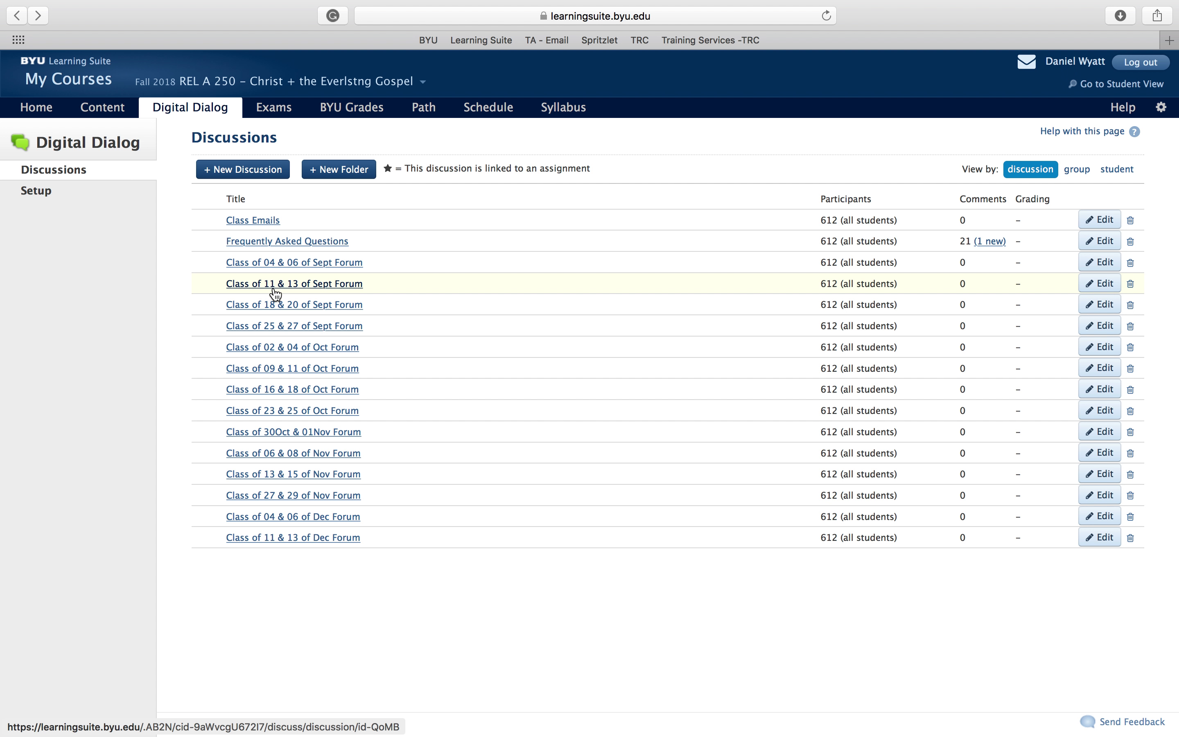
left_click(253, 223)
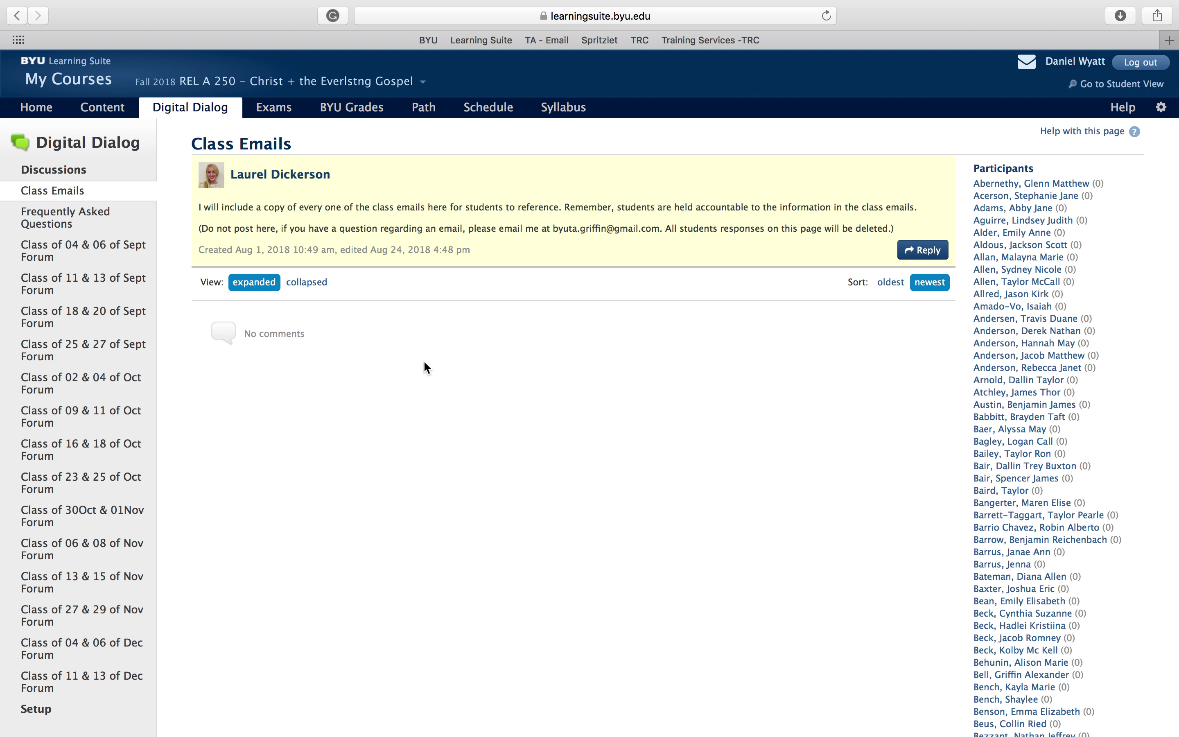
scroll(424, 363, "down", 1)
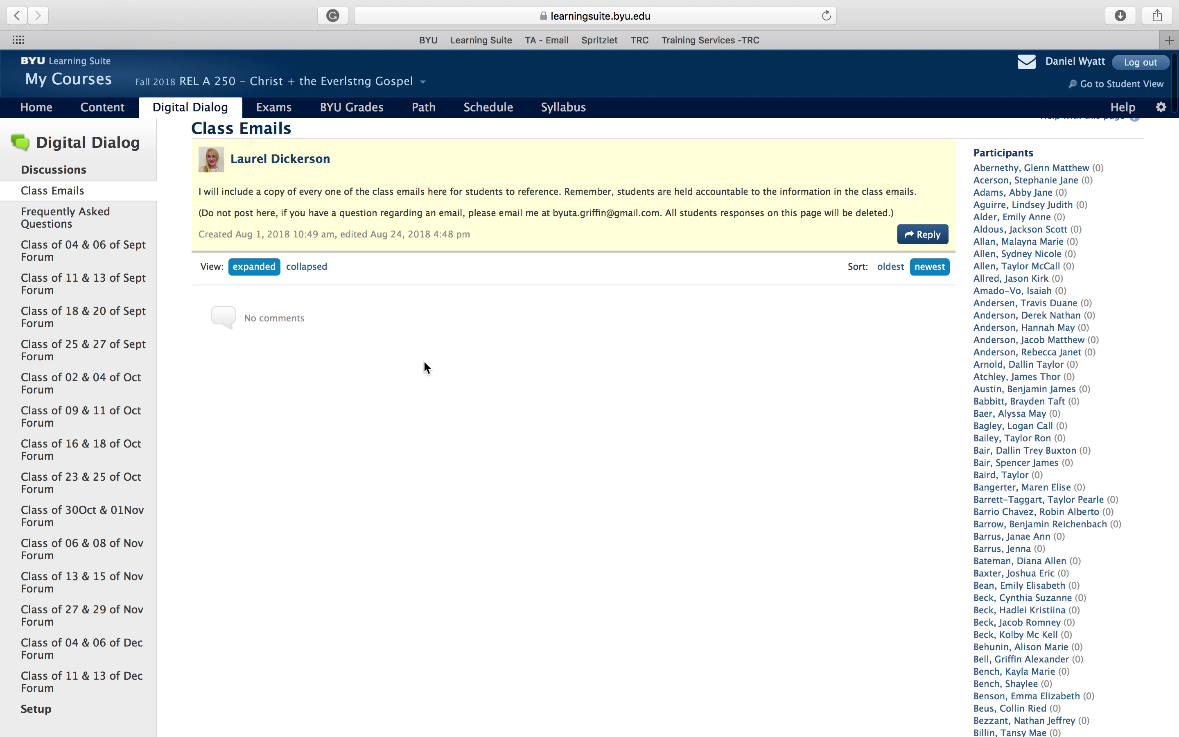
scroll(424, 362, "up", 1)
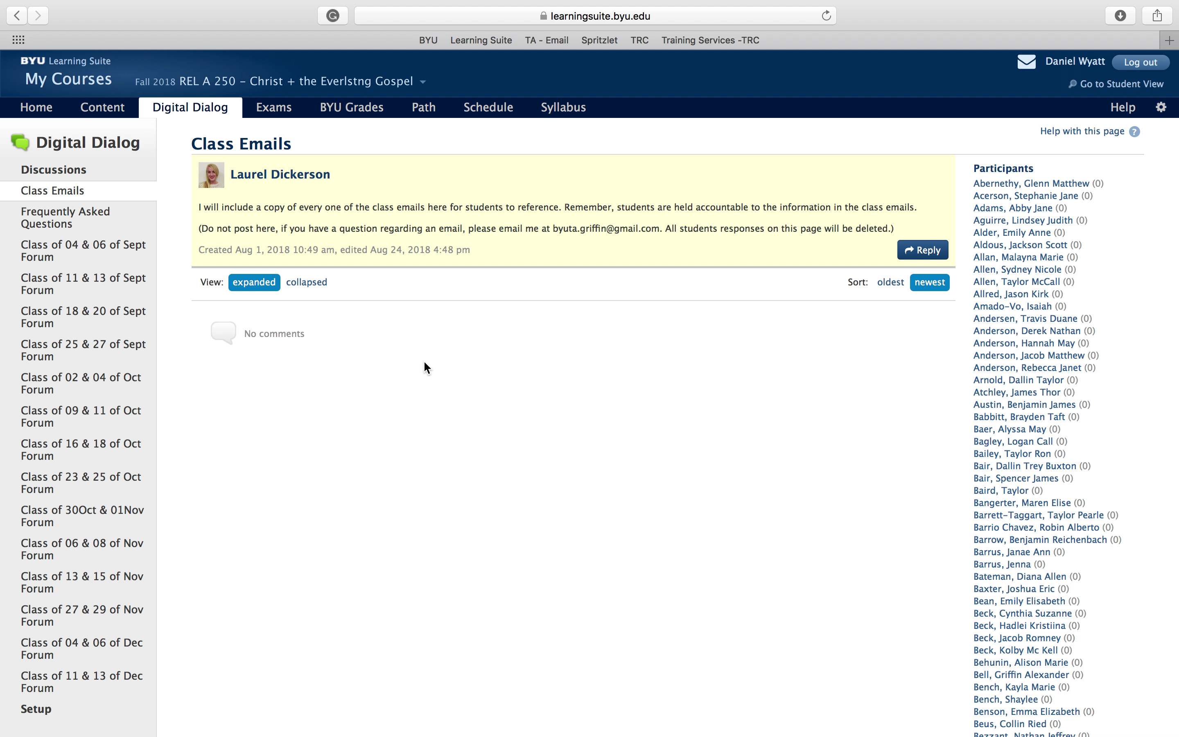
Search the Class Emails page for the word "paper" and look through the page.
key("super+f")
type("paper")
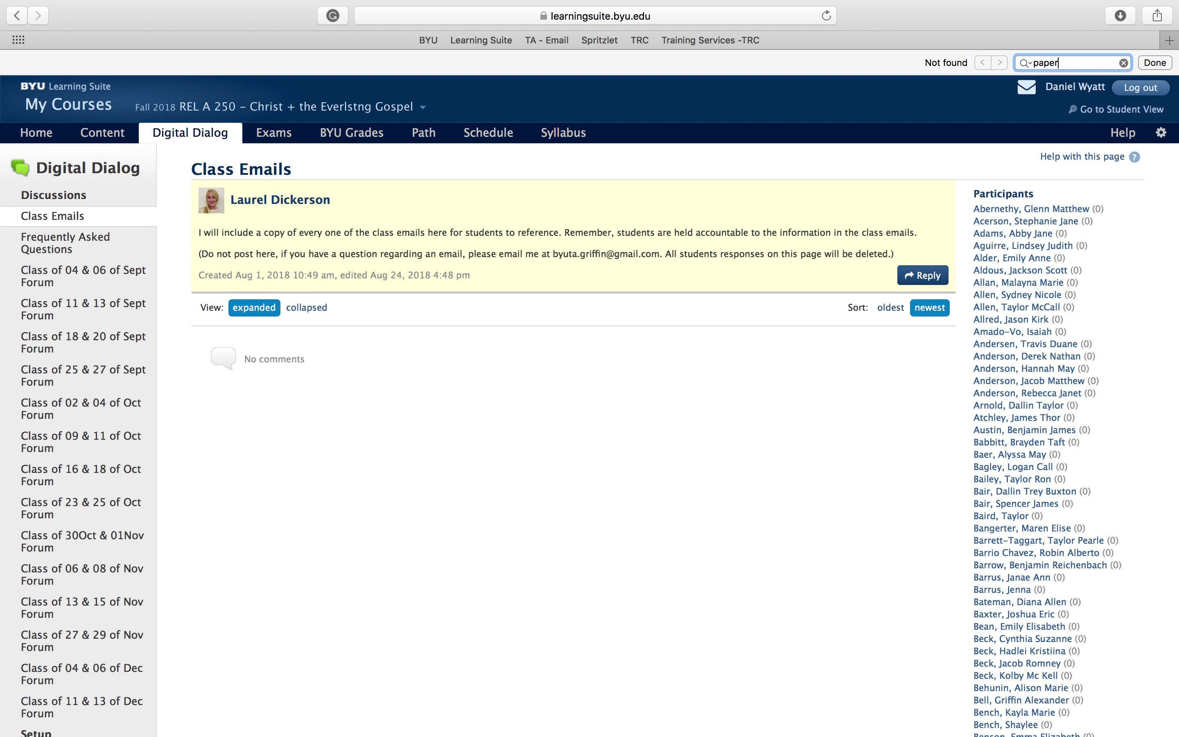
scroll(435, 526, "down", 20)
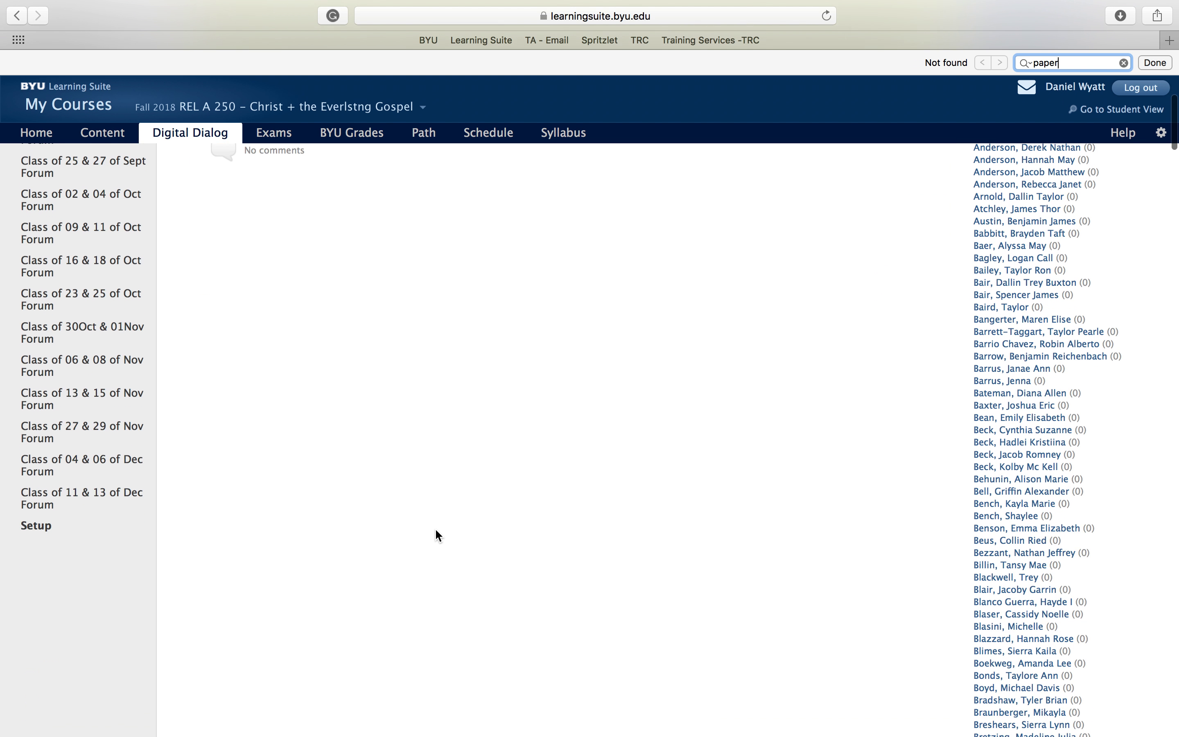
scroll(434, 528, "up", 20)
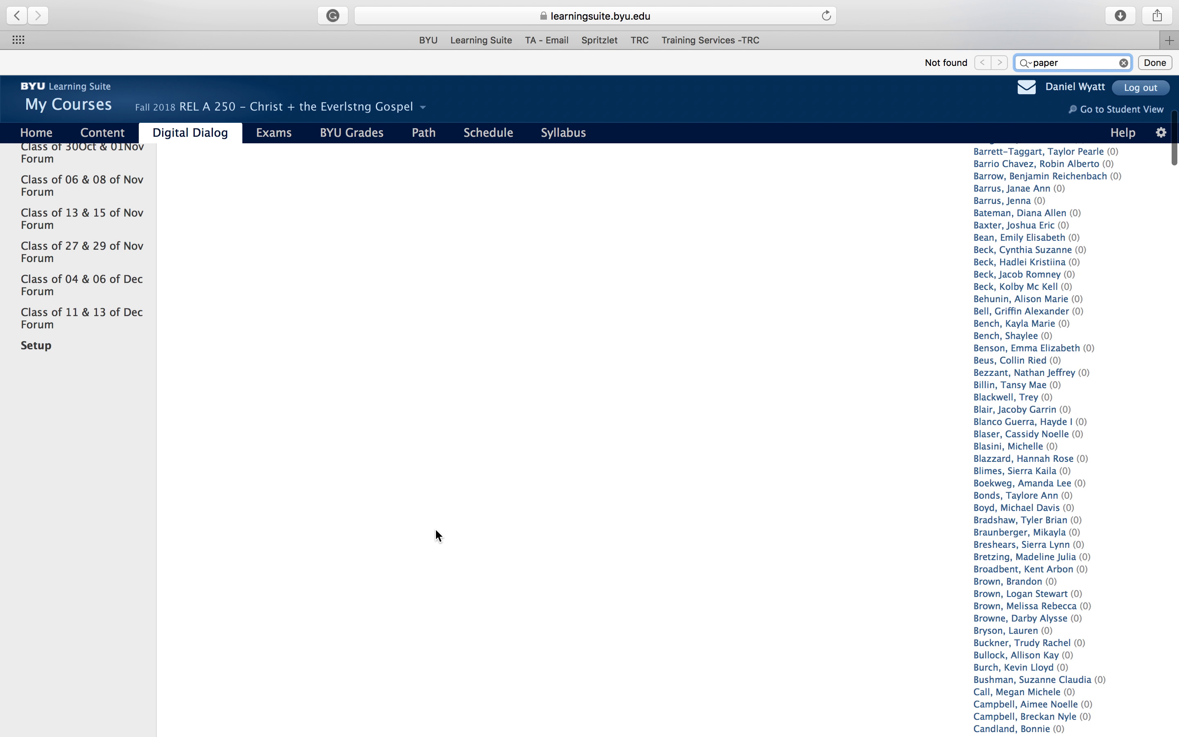
left_click(438, 367)
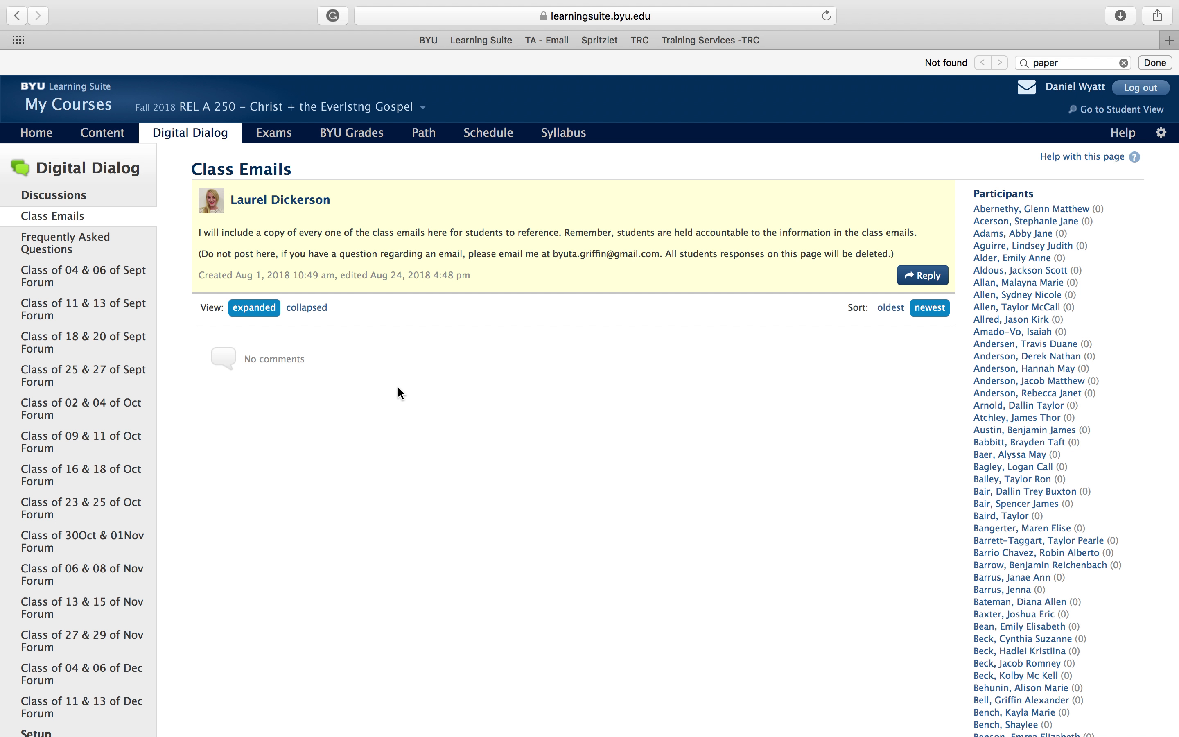
Open Frequently Asked Questions and highlight the question "I answered all of the questions in my assignment but still lost points. Why is that?".
left_click(106, 254)
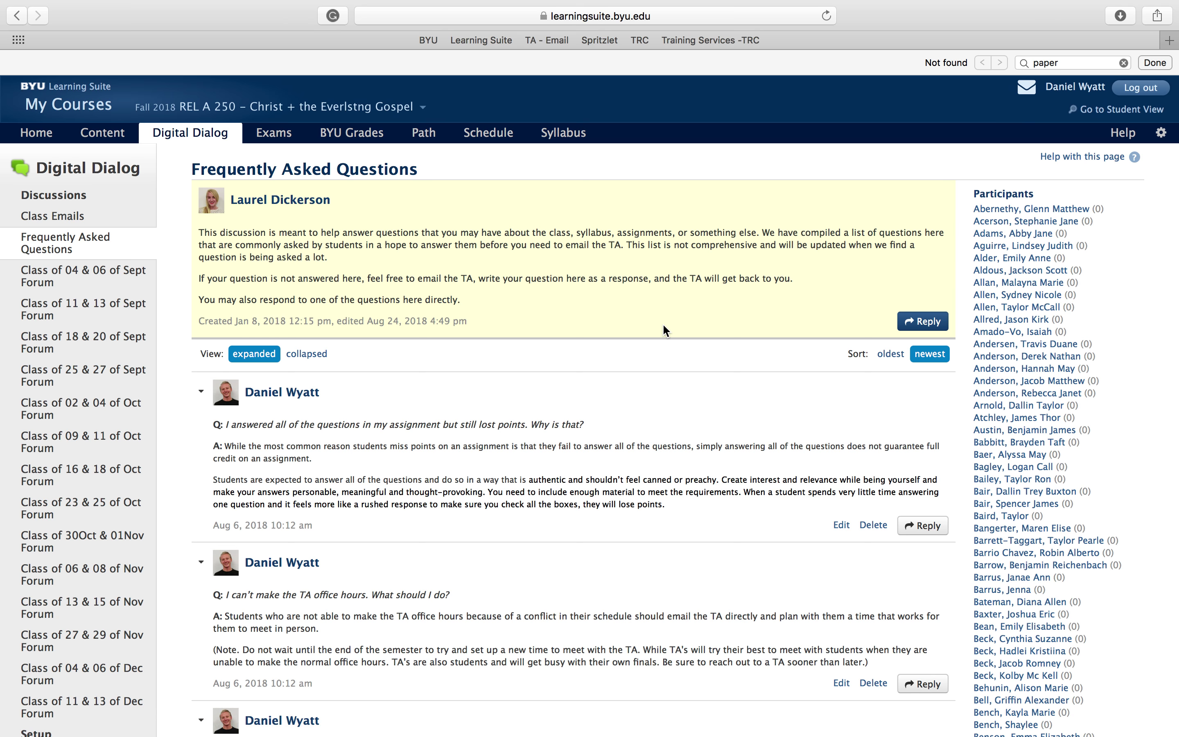
scroll(664, 330, "down", 4)
scroll(664, 329, "up", 4)
left_click_drag(223, 424, 531, 425)
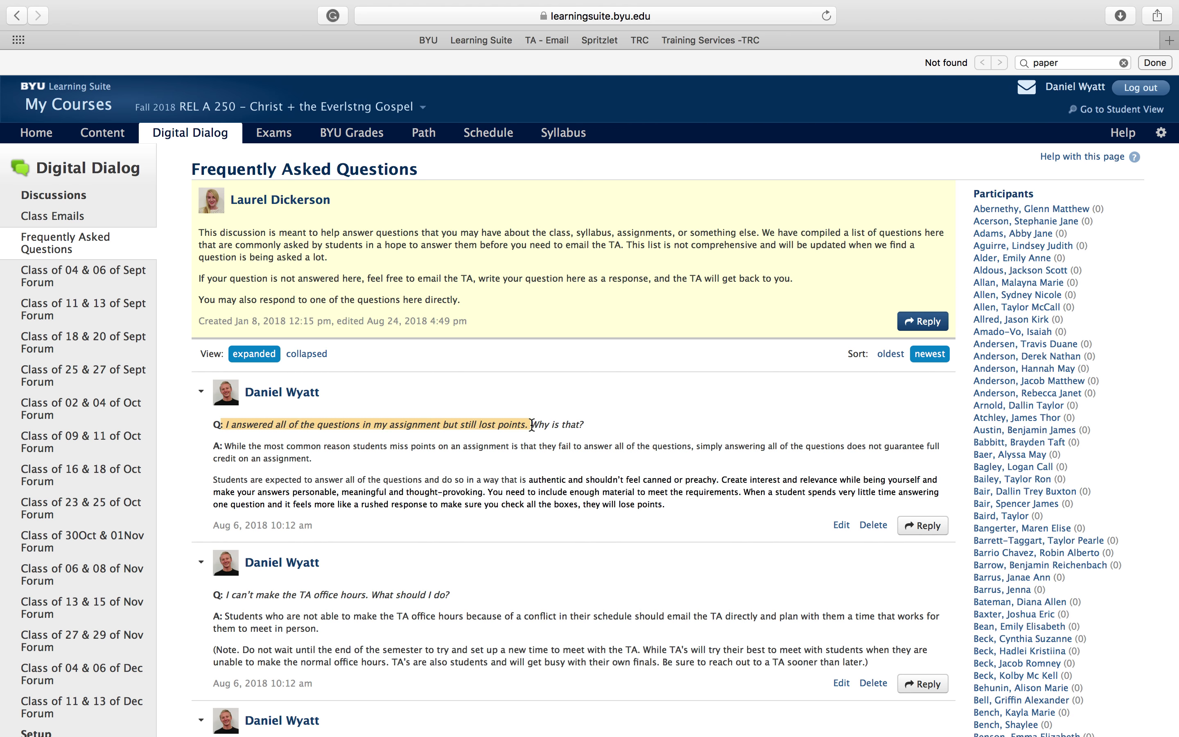
left_click(614, 427)
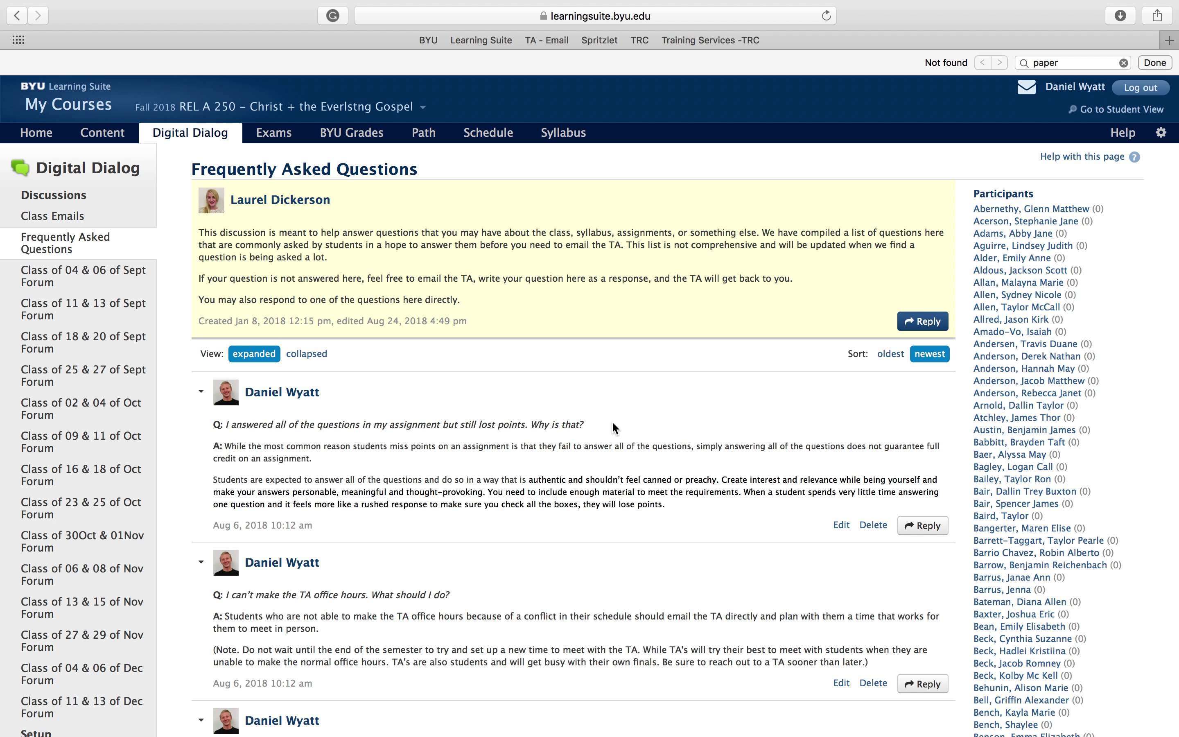
left_click_drag(608, 422, 208, 431)
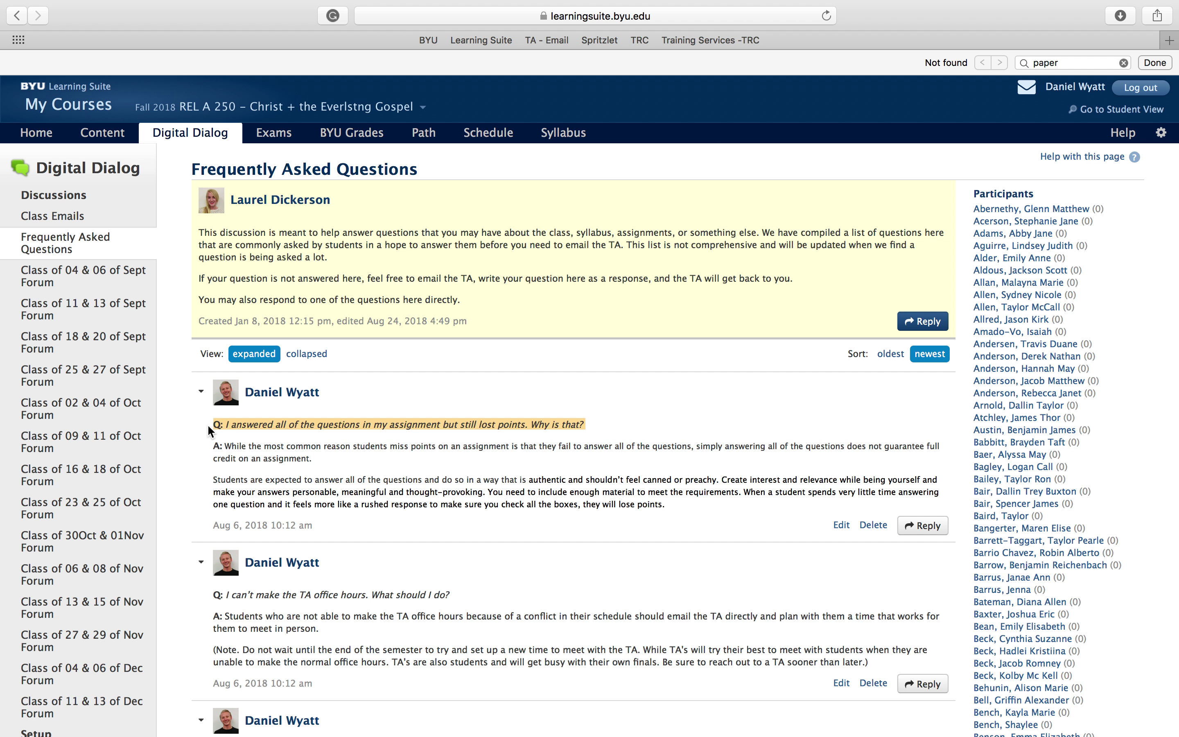
Highlight part of the question about not making the TA office hours and look through the quiz, attendance and rough-draft entries.
scroll(400, 437, "down", 3)
left_click(464, 527)
left_click_drag(462, 527, 263, 525)
scroll(262, 524, "down", 6)
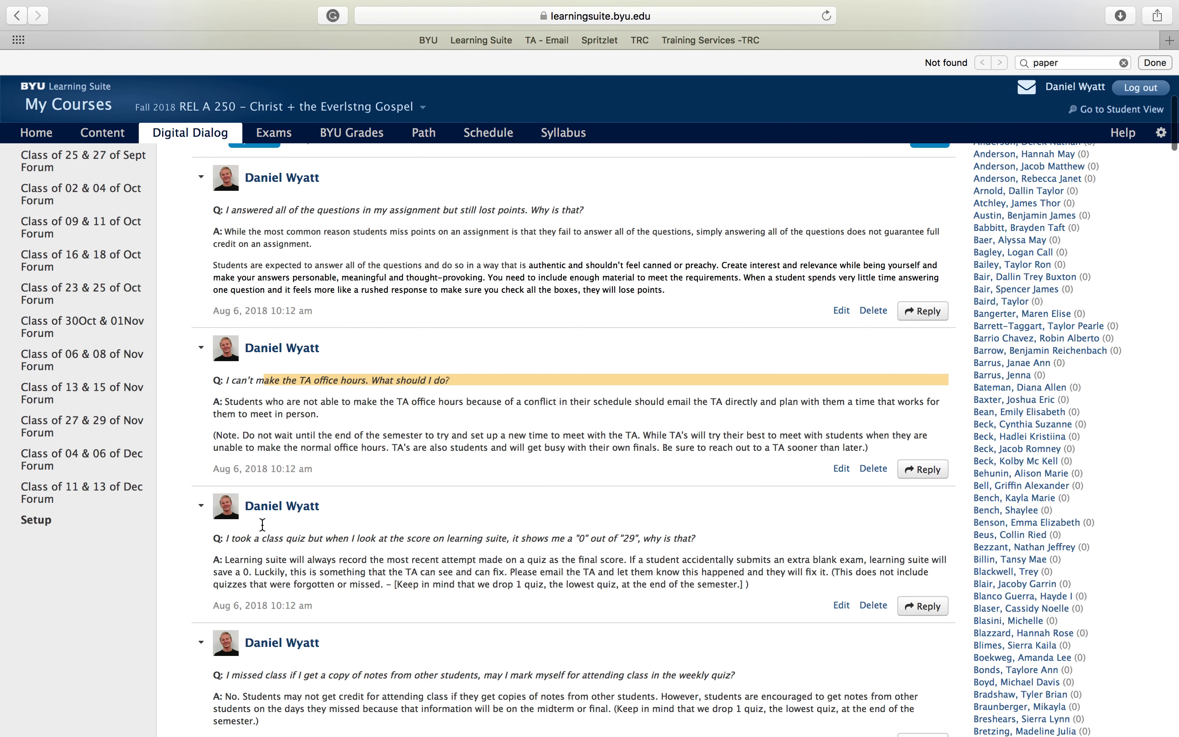
scroll(254, 520, "down", 2)
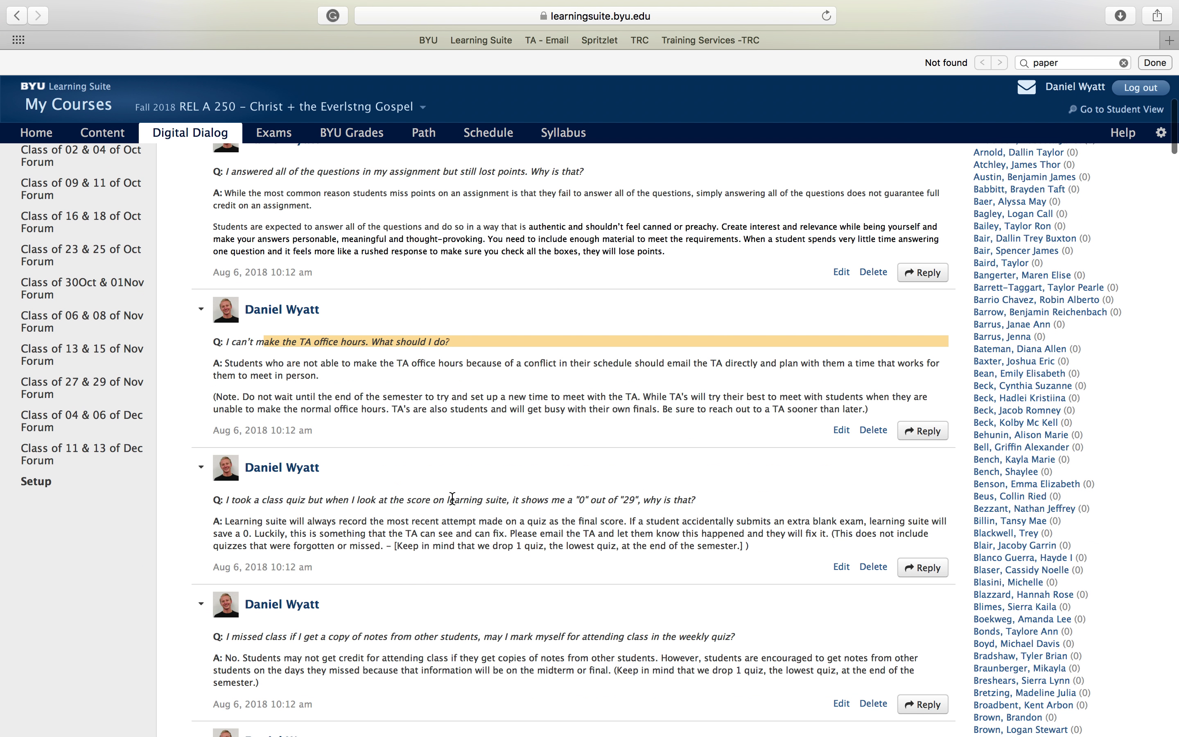
scroll(572, 503, "down", 15)
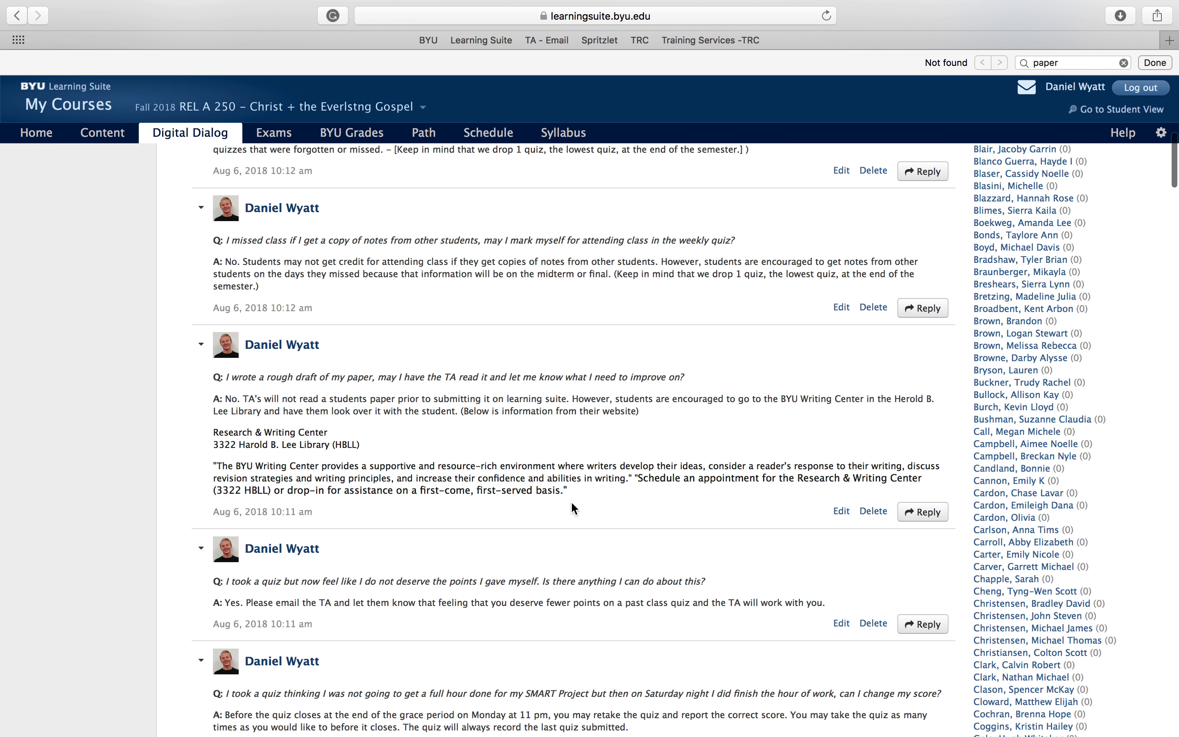
left_click_drag(247, 592, 229, 568)
Highlight the course e-mail addresses in the entry on unanswered TA e-mails and its reply, and look over the remaining questions through "grace period".
scroll(229, 568, "down", 20)
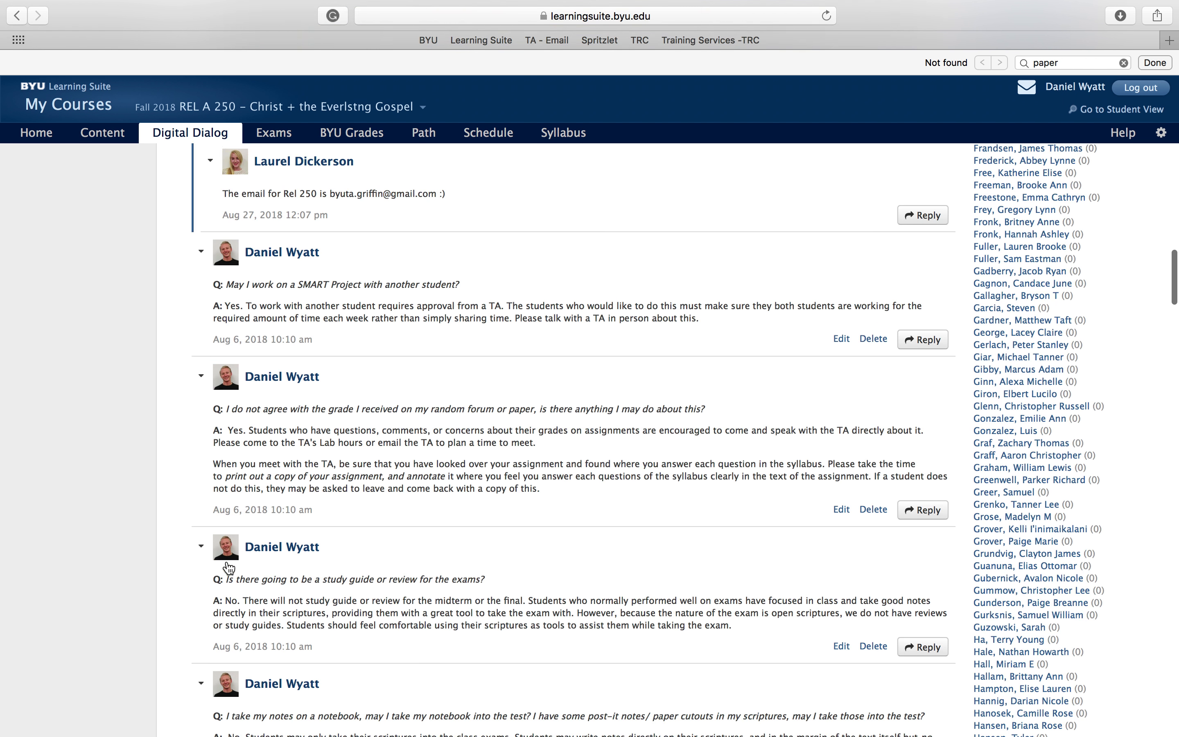
scroll(249, 424, "up", 1)
scroll(250, 438, "up", 11)
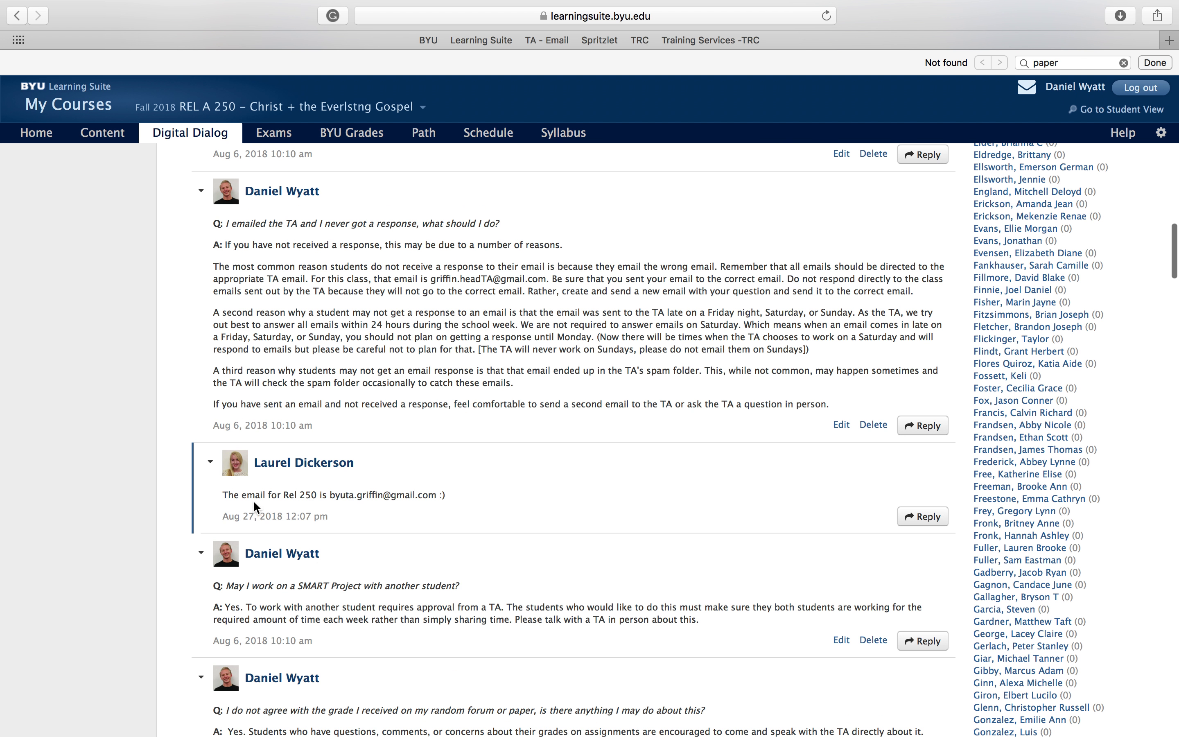
left_click_drag(285, 495, 441, 494)
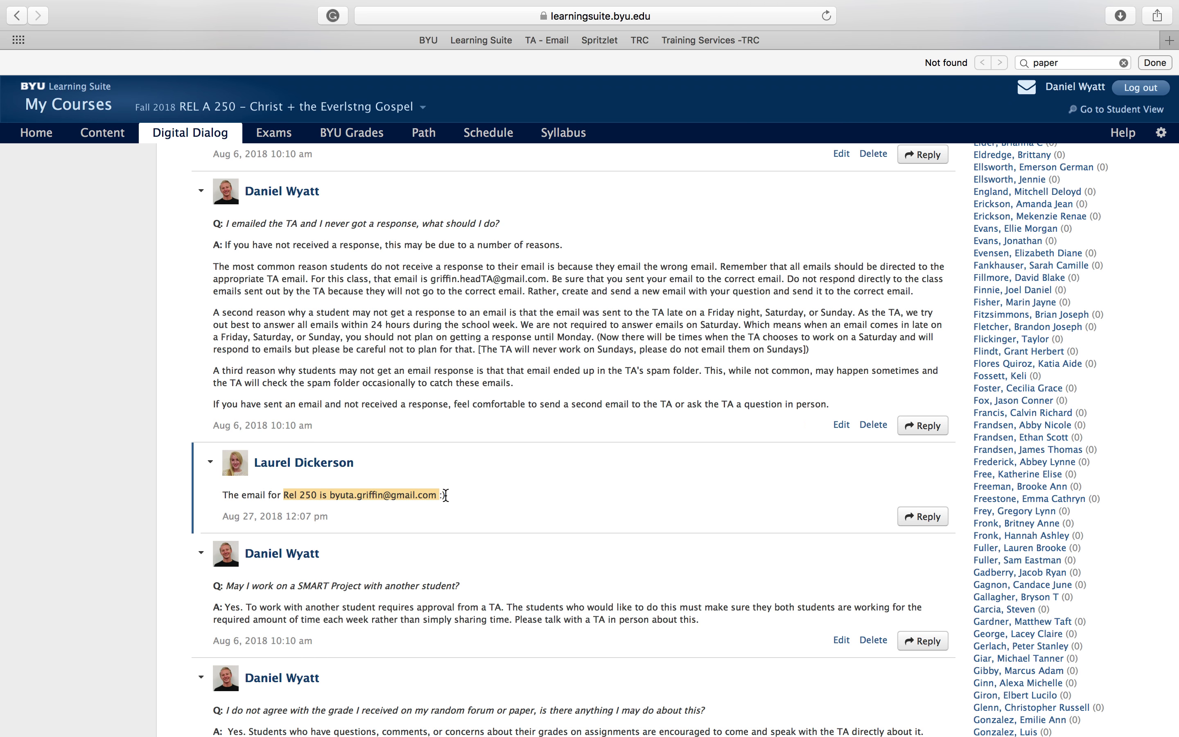
left_click_drag(422, 279, 553, 278)
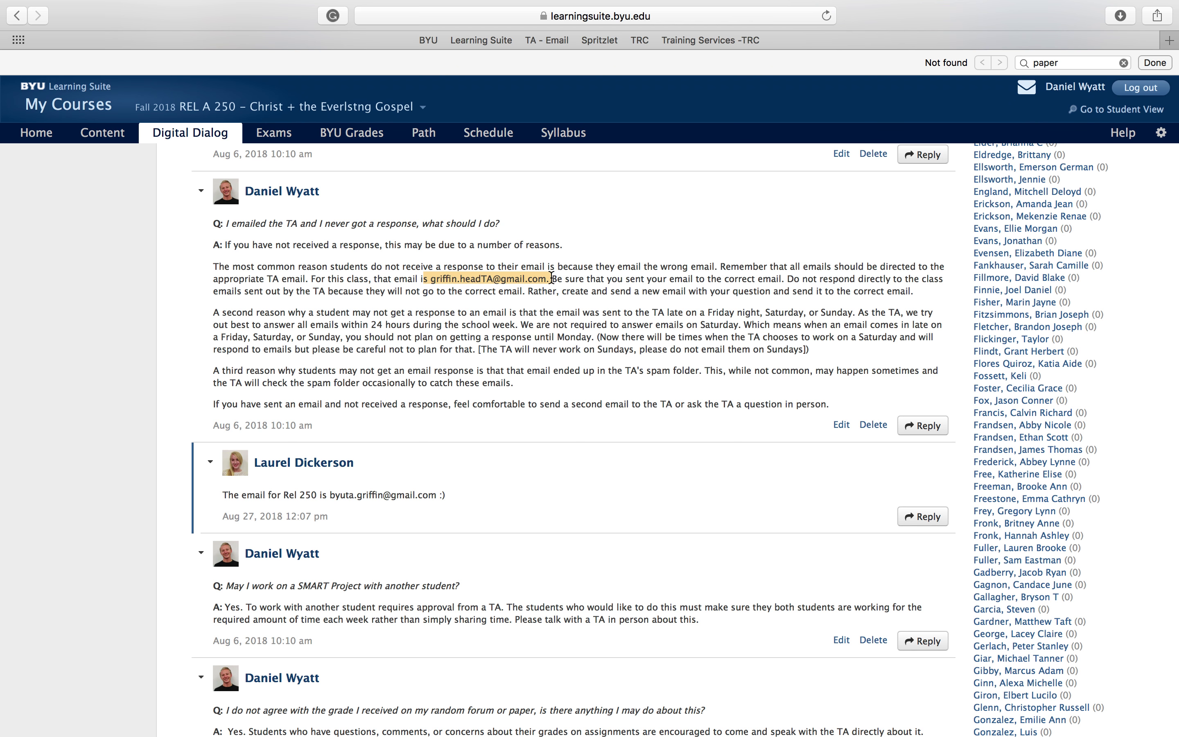
scroll(551, 279, "down", 20)
scroll(552, 279, "down", 15)
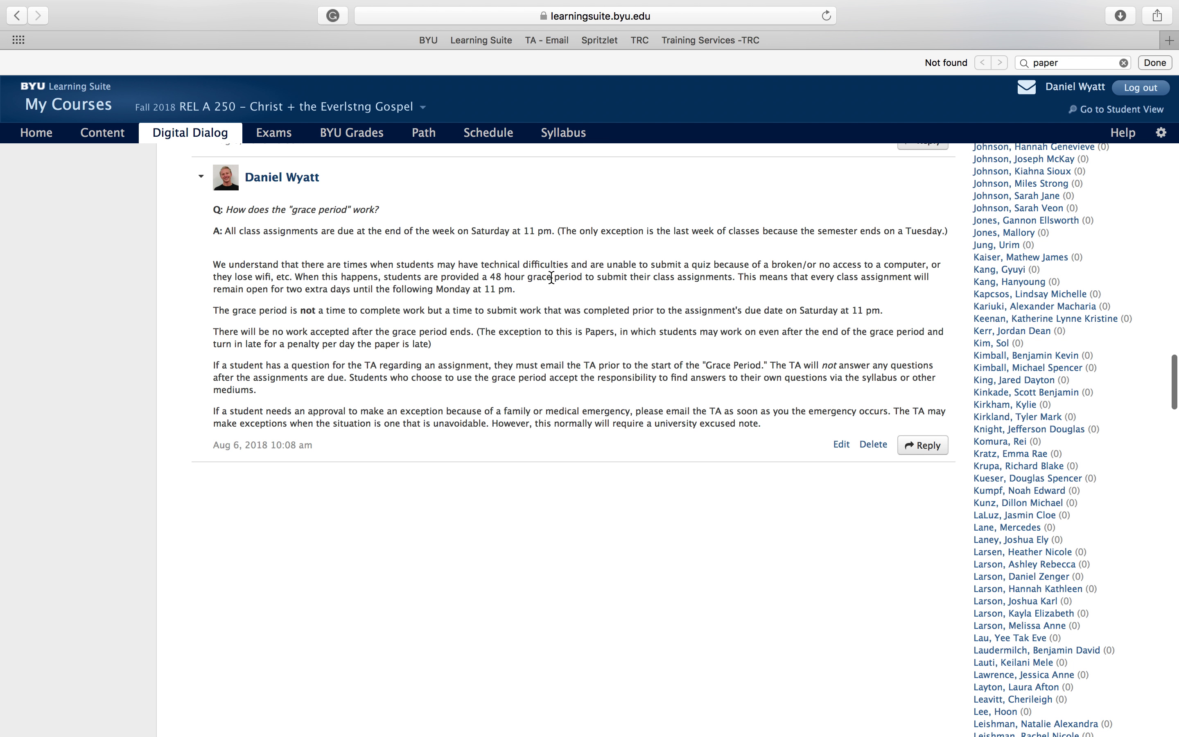
scroll(551, 278, "up", 20)
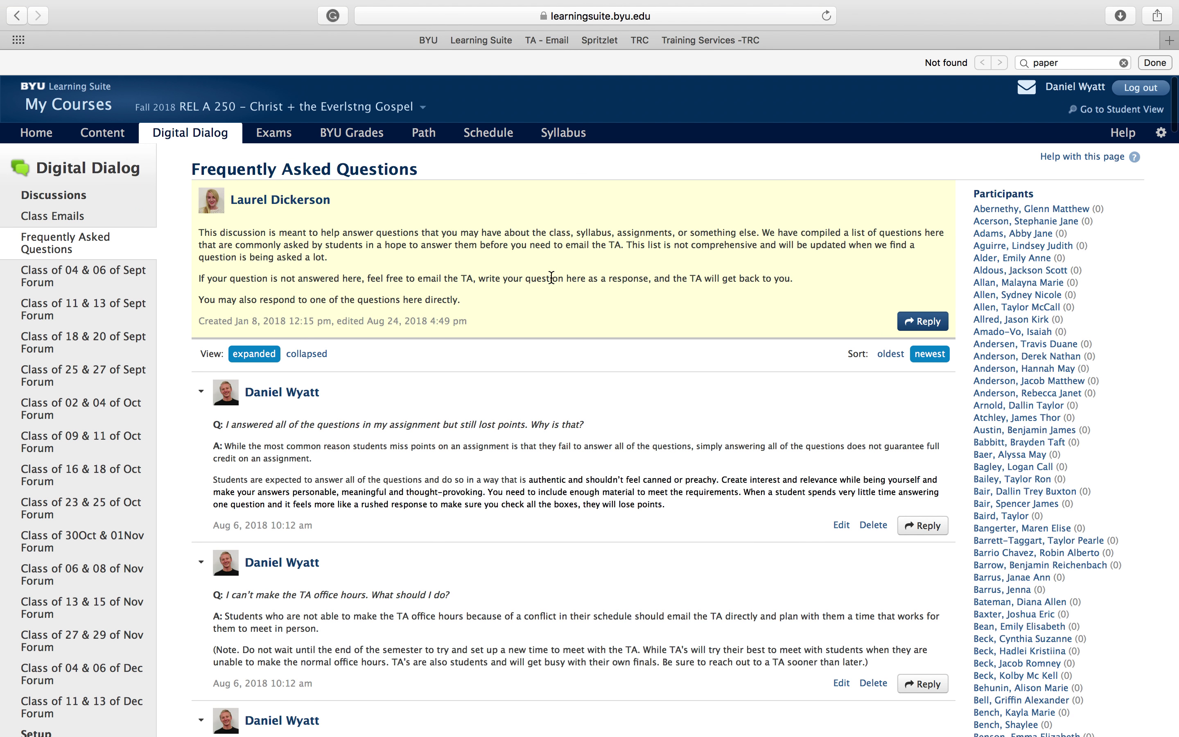
Draft a reply reading "Hey, that did not make ..." to the question about lost assignment points and discard it.
scroll(551, 279, "down", 3)
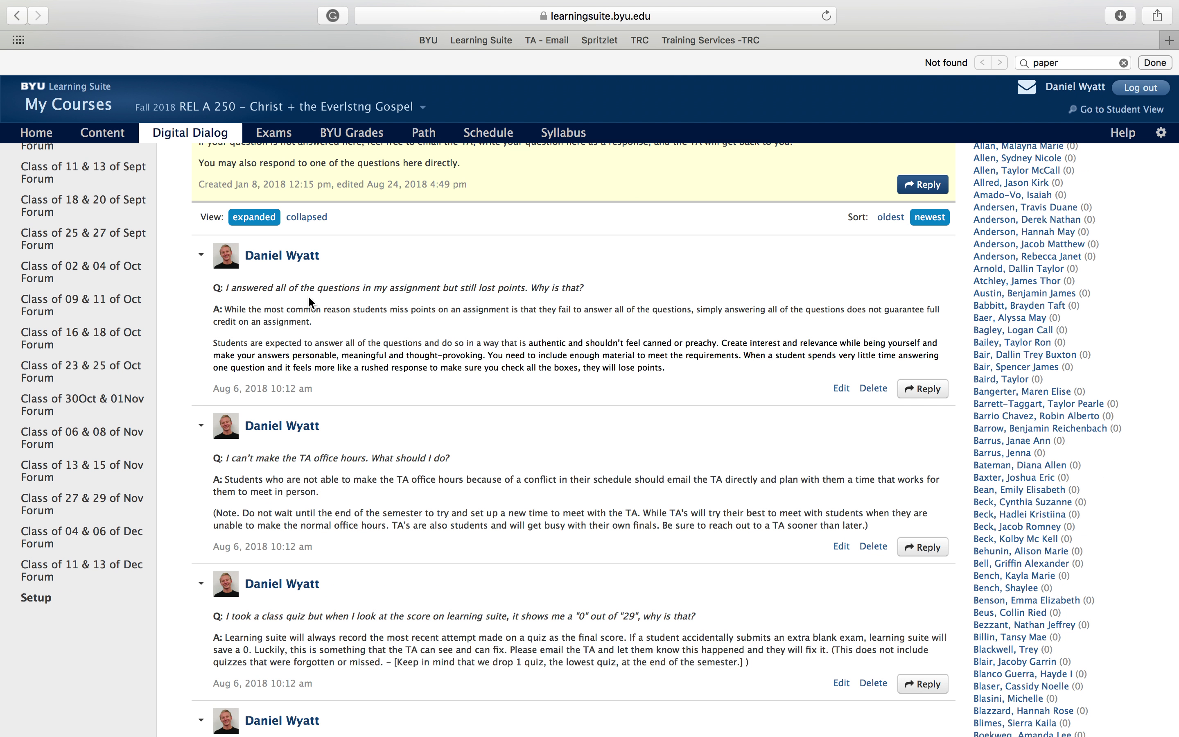
scroll(312, 298, "up", 1)
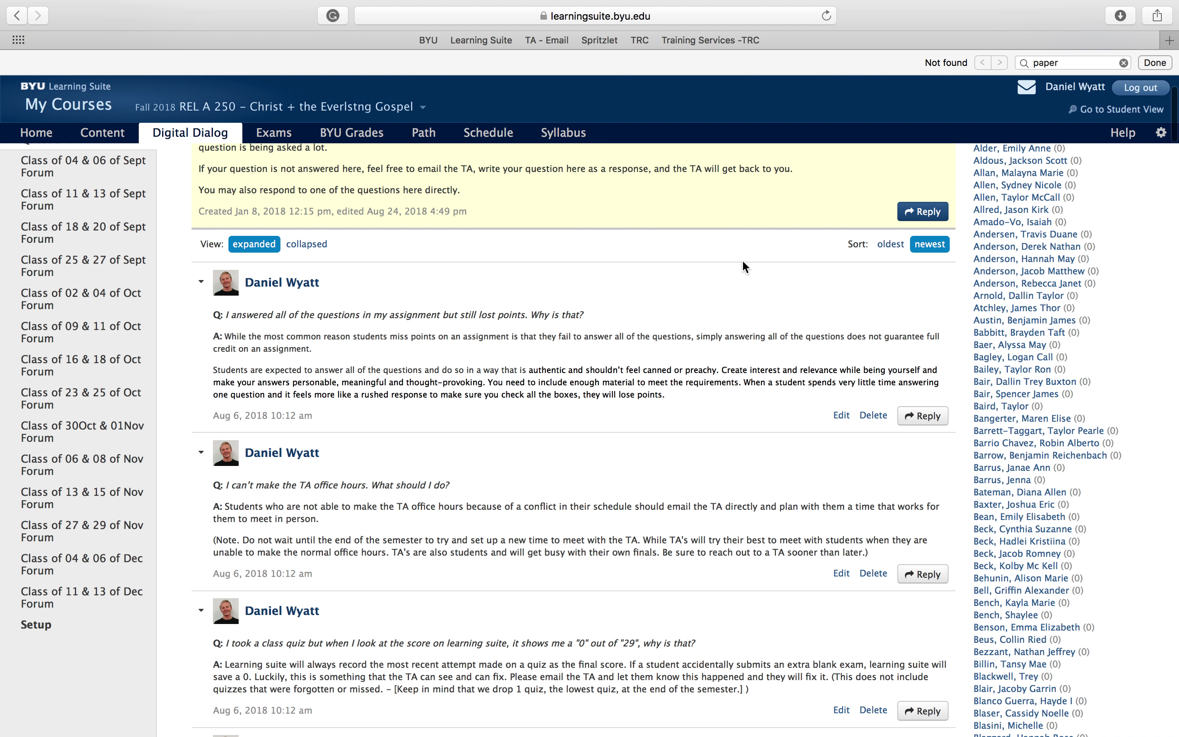
left_click(923, 416)
type("Hey, that did not make ...")
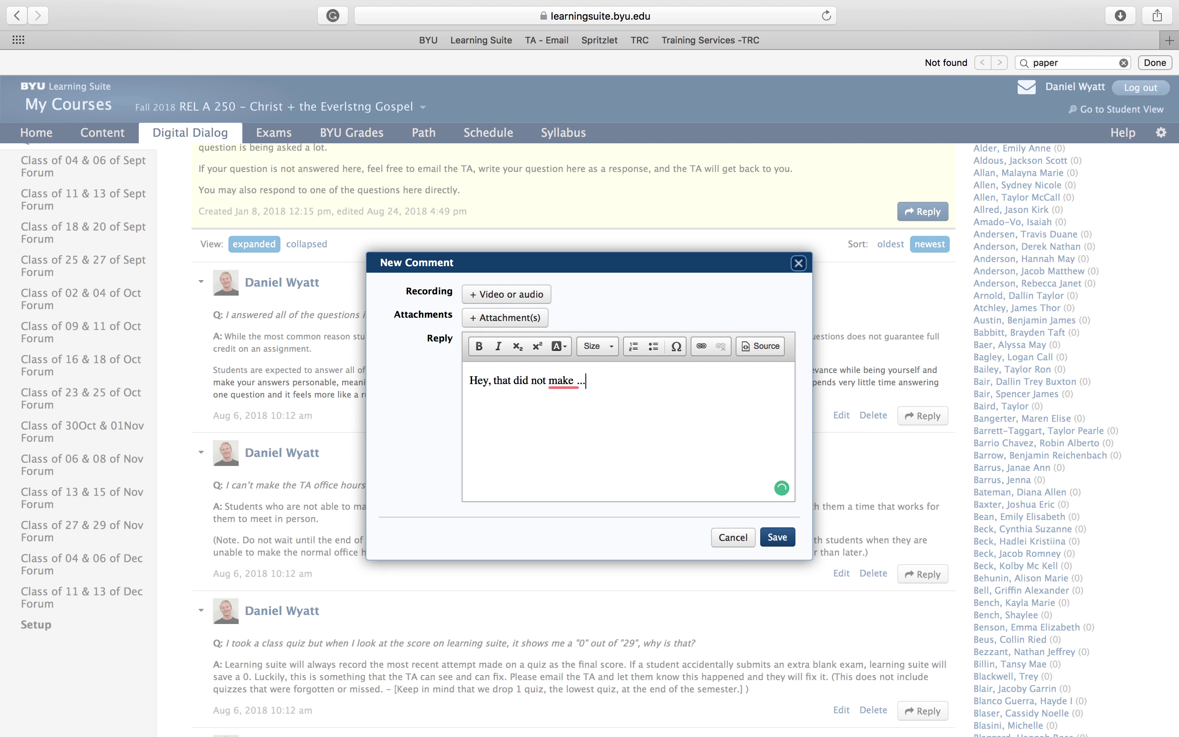
left_click(731, 538)
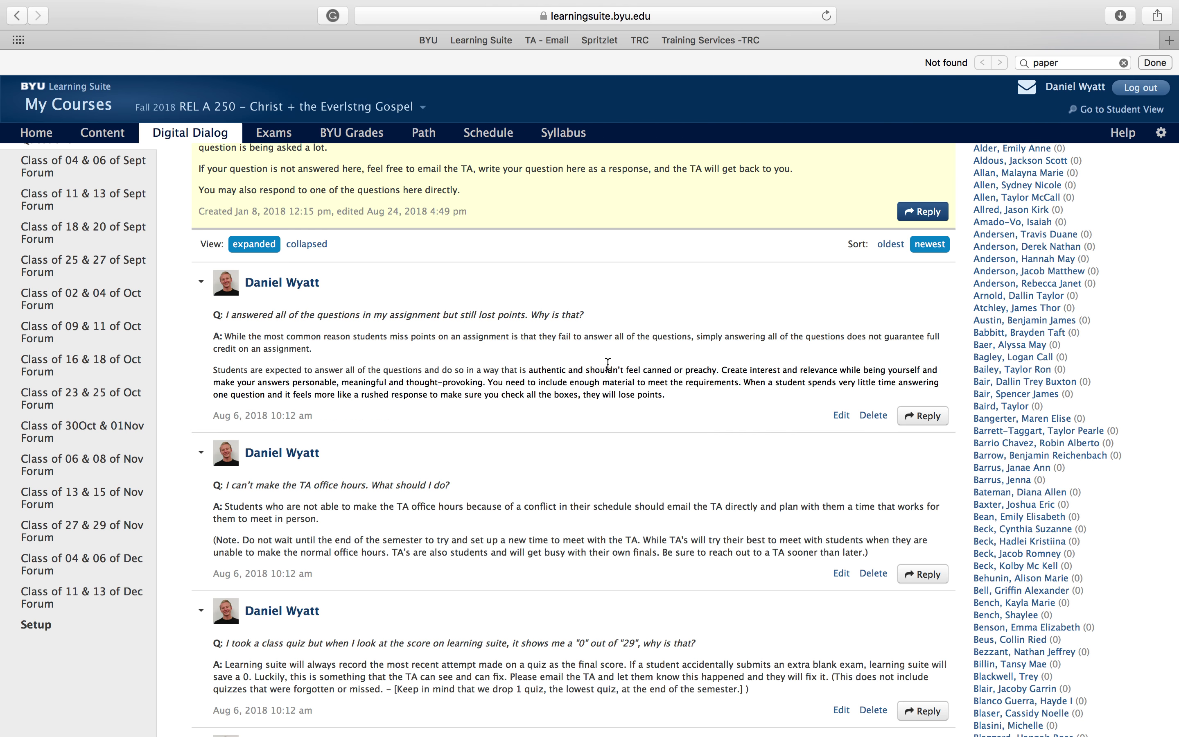
scroll(608, 363, "up", 1)
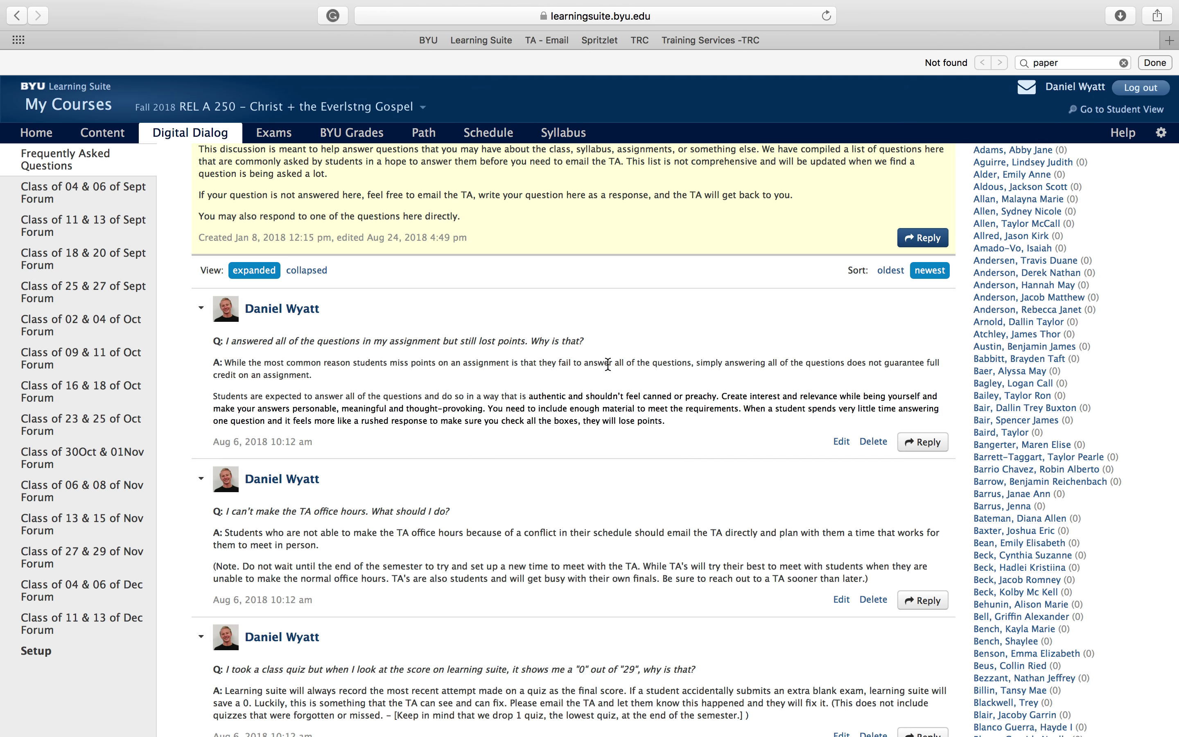
Open the course's exam list, check how it appears in student view and return to the instructor view.
left_click(279, 141)
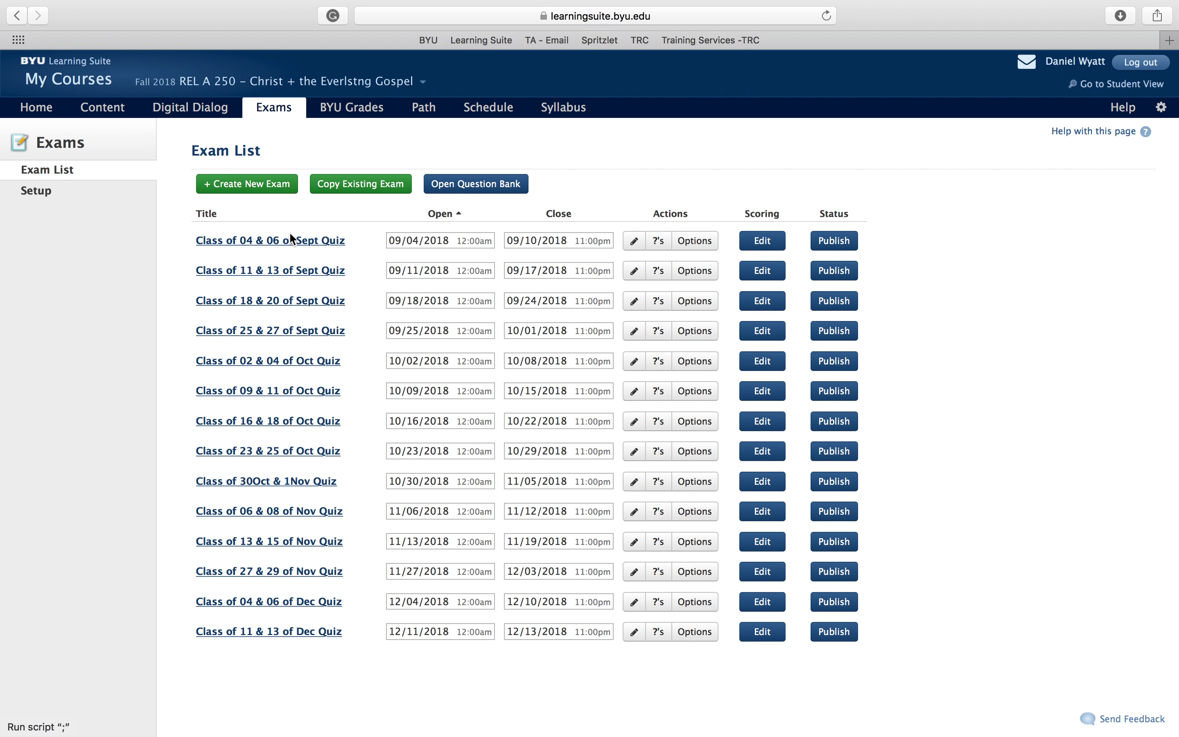
left_click(1151, 88)
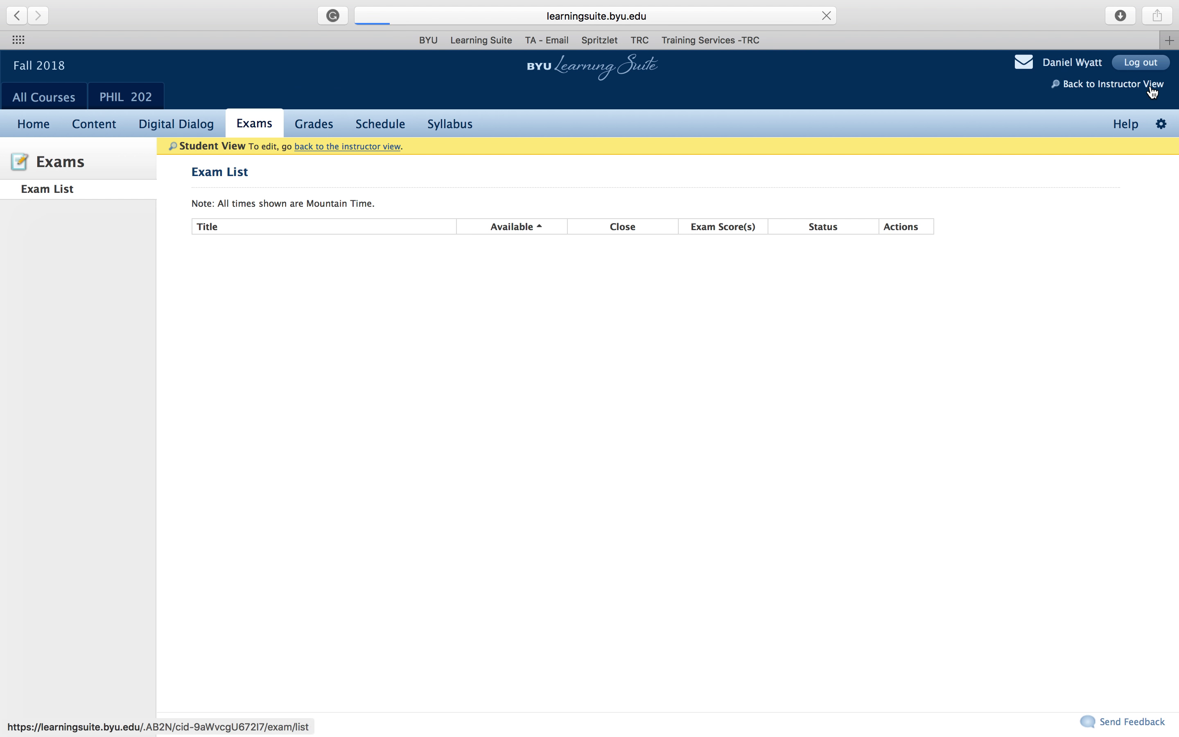
left_click(1153, 87)
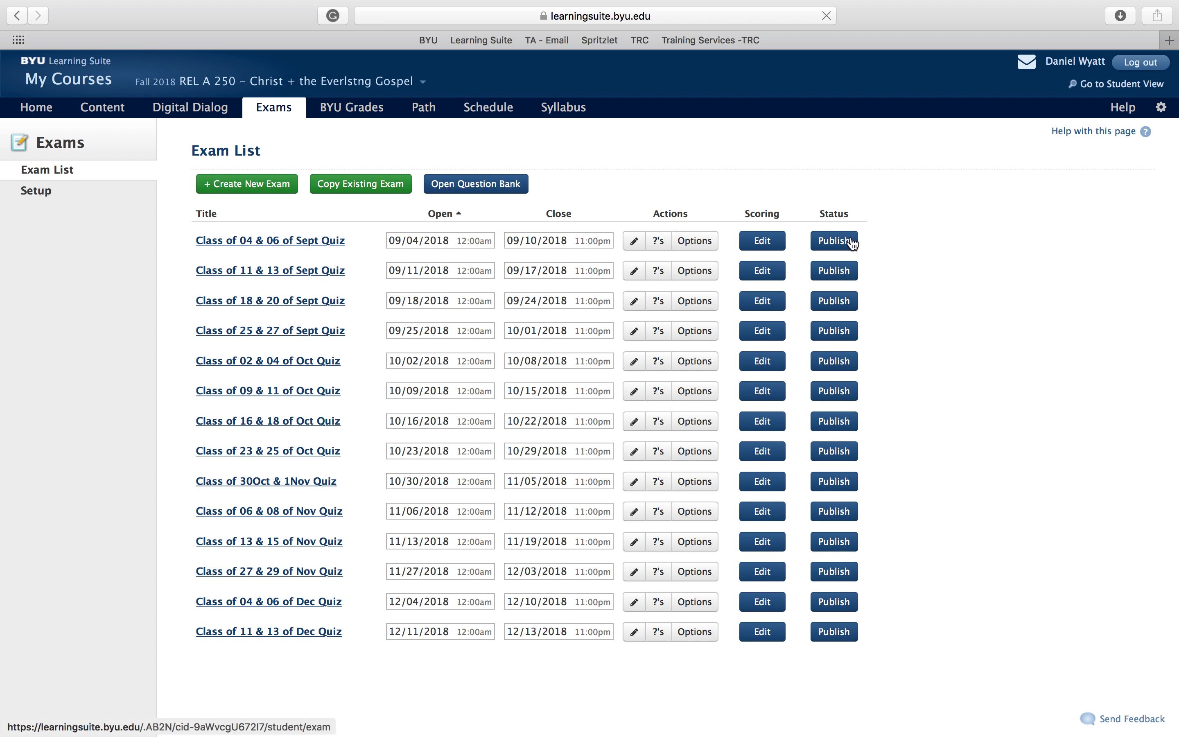
Publish the Class of 04 & 06 of Sept Quiz and highlight its closing time in the student view's exam list.
left_click(852, 243)
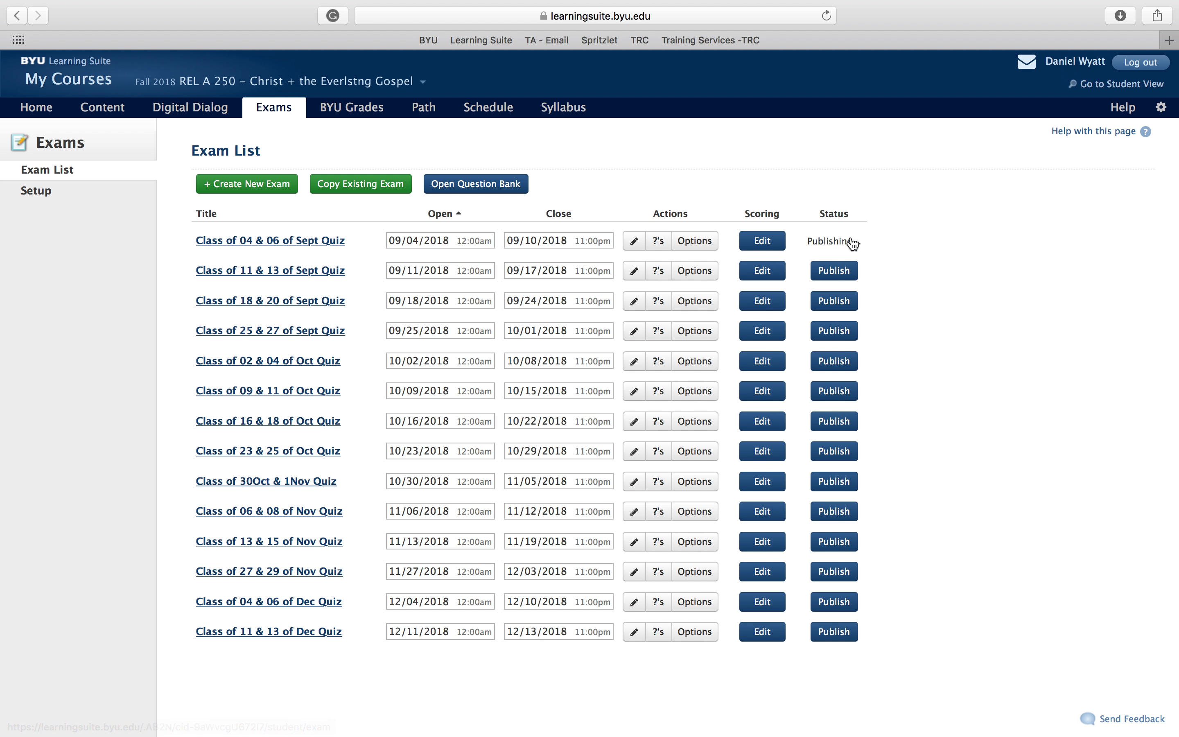
left_click(1143, 92)
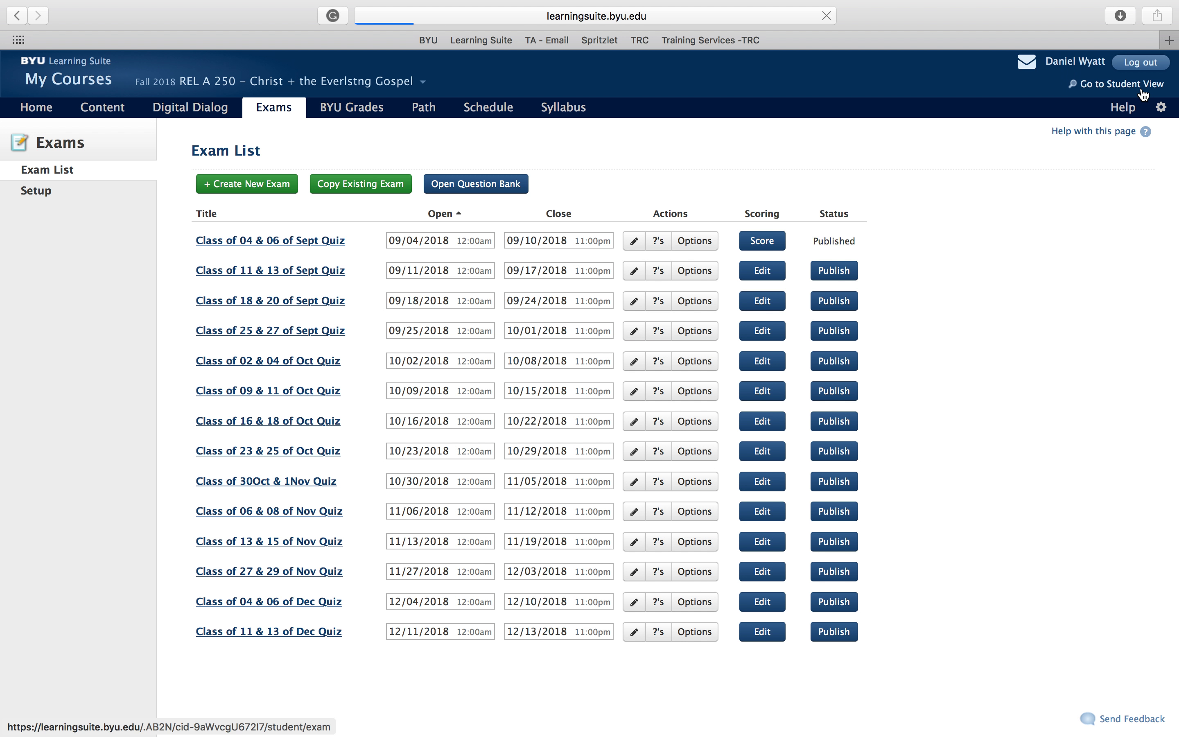
left_click(914, 262)
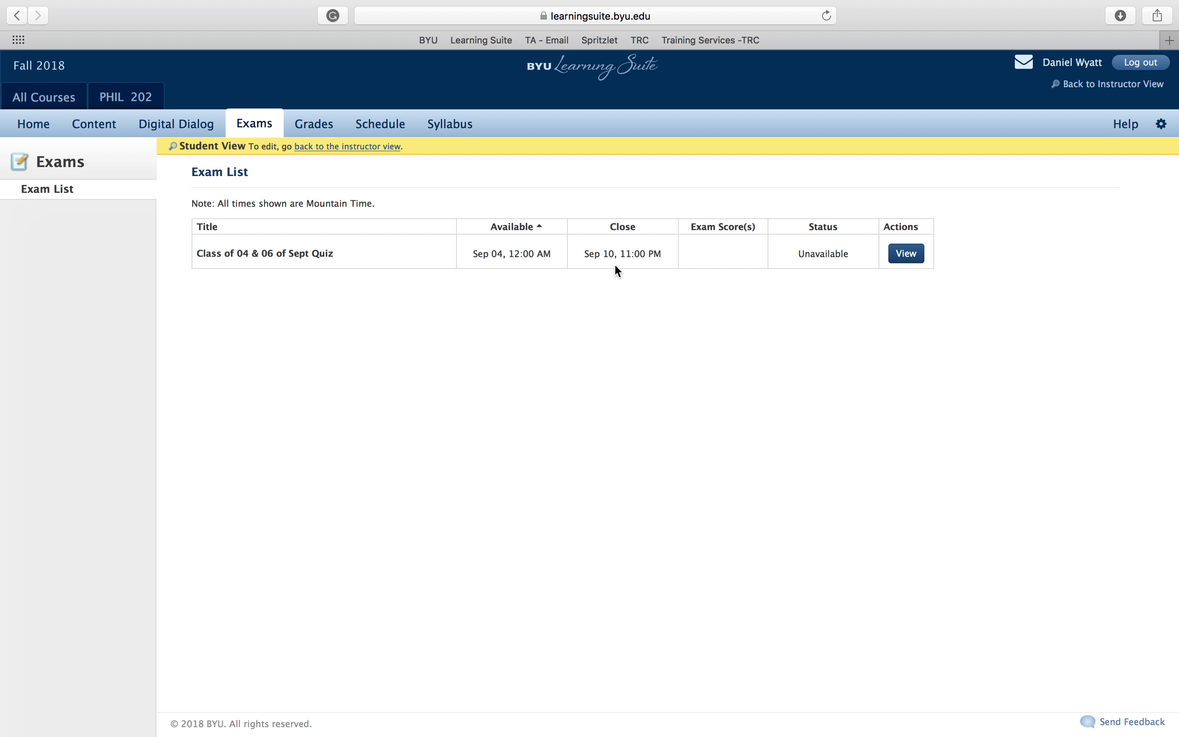
left_click_drag(584, 253, 666, 258)
Open the Class of 04 & 06 of Sept Quiz from student view and answer Yes to the Tuesday attendance question.
left_click(907, 260)
left_click(438, 390)
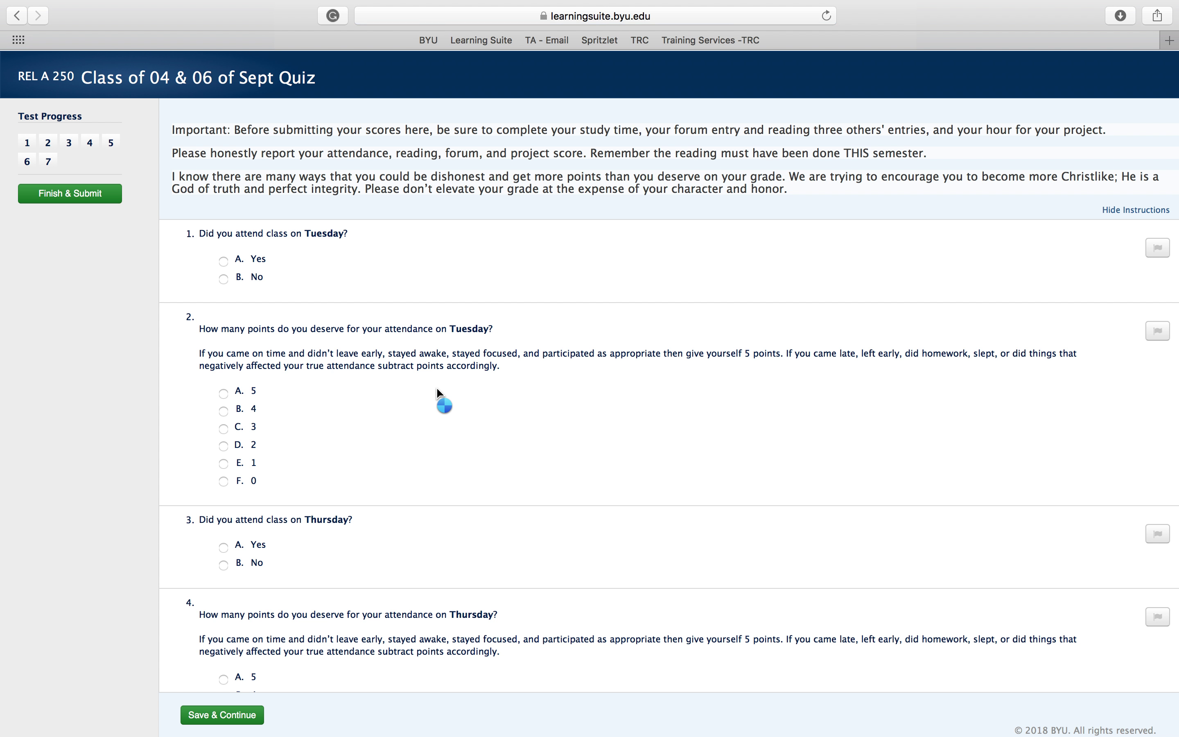
left_click(223, 261)
scroll(304, 341, "down", 1)
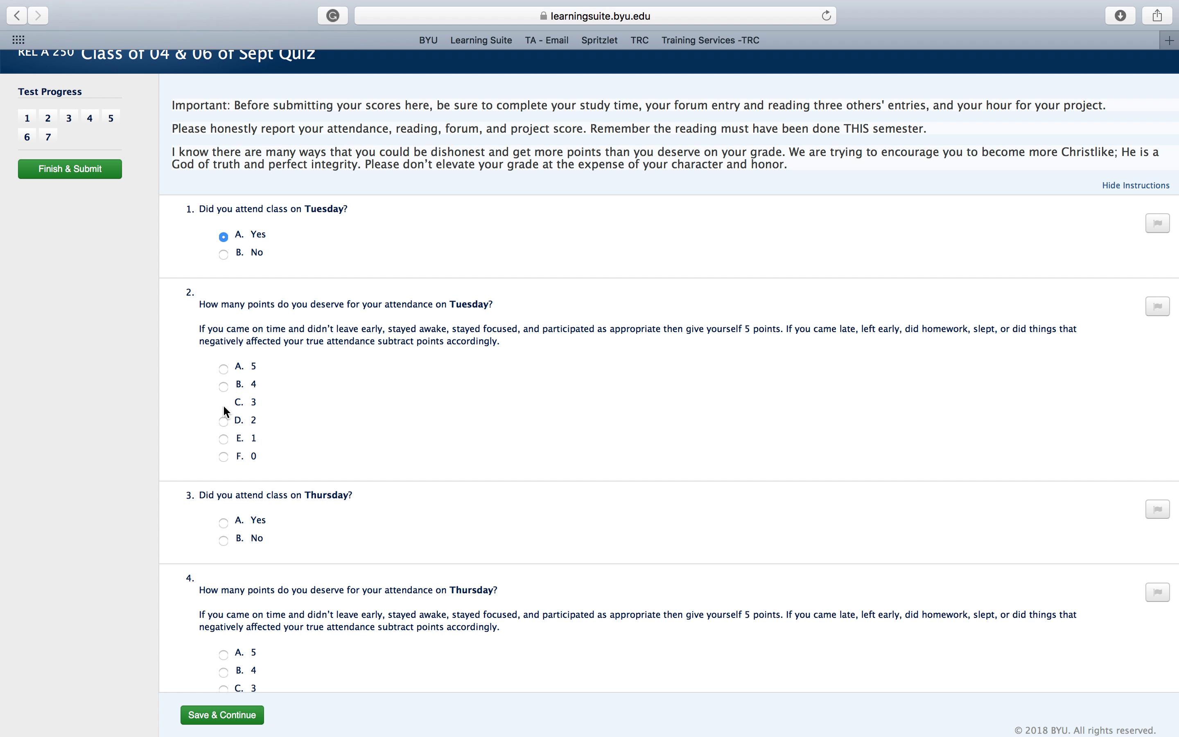
Report 3 points for Tuesday's attendance, answer Yes to attending on Thursday and report 5 points for Thursday's attendance.
scroll(512, 351, "down", 3)
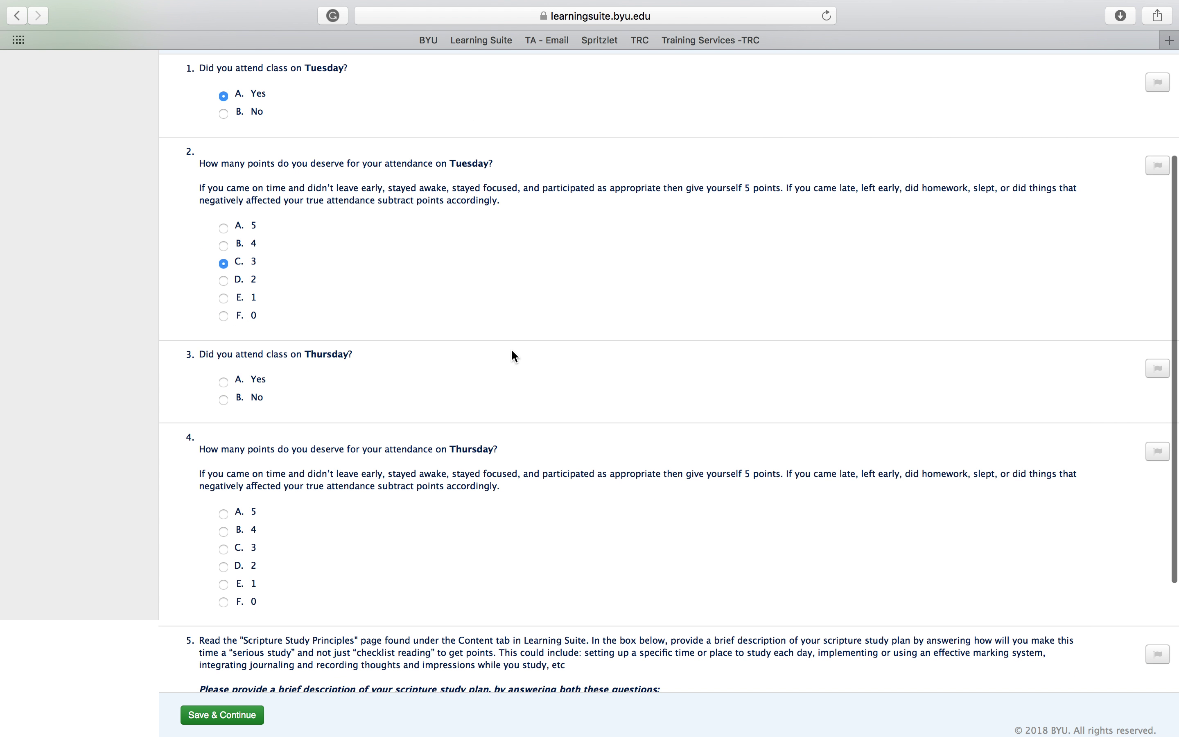
left_click(223, 381)
scroll(223, 383, "down", 1)
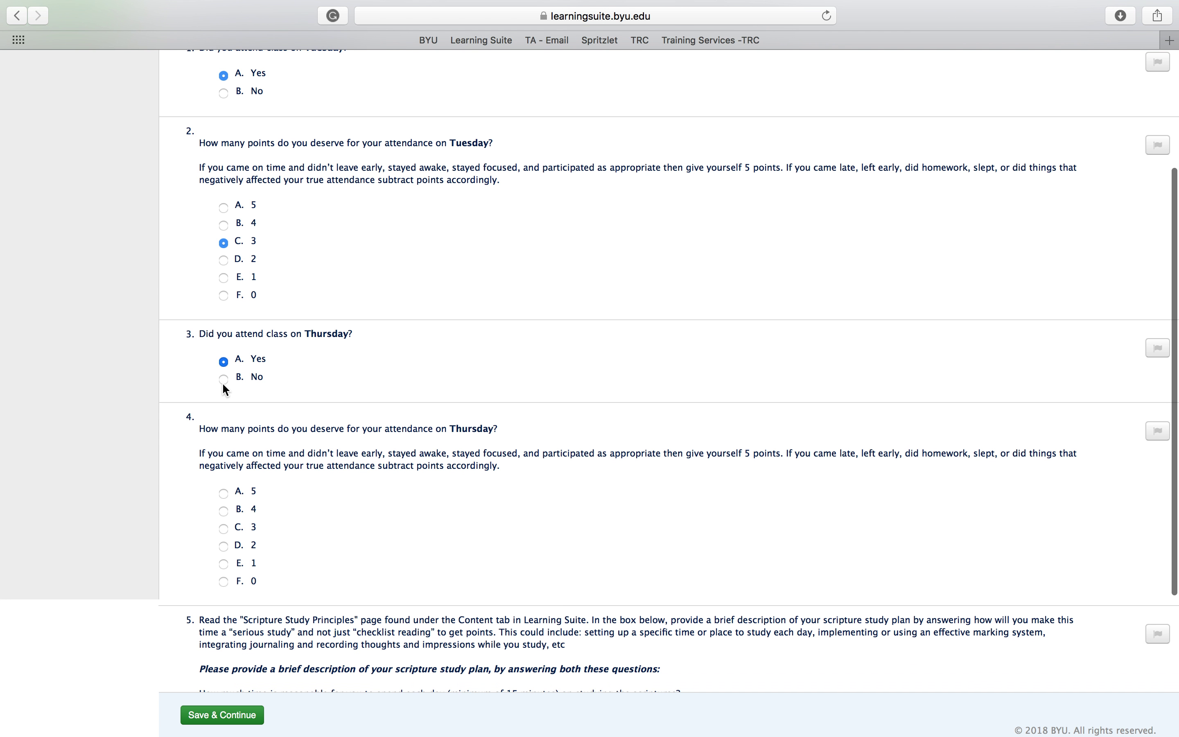
left_click(223, 493)
scroll(465, 429, "down", 5)
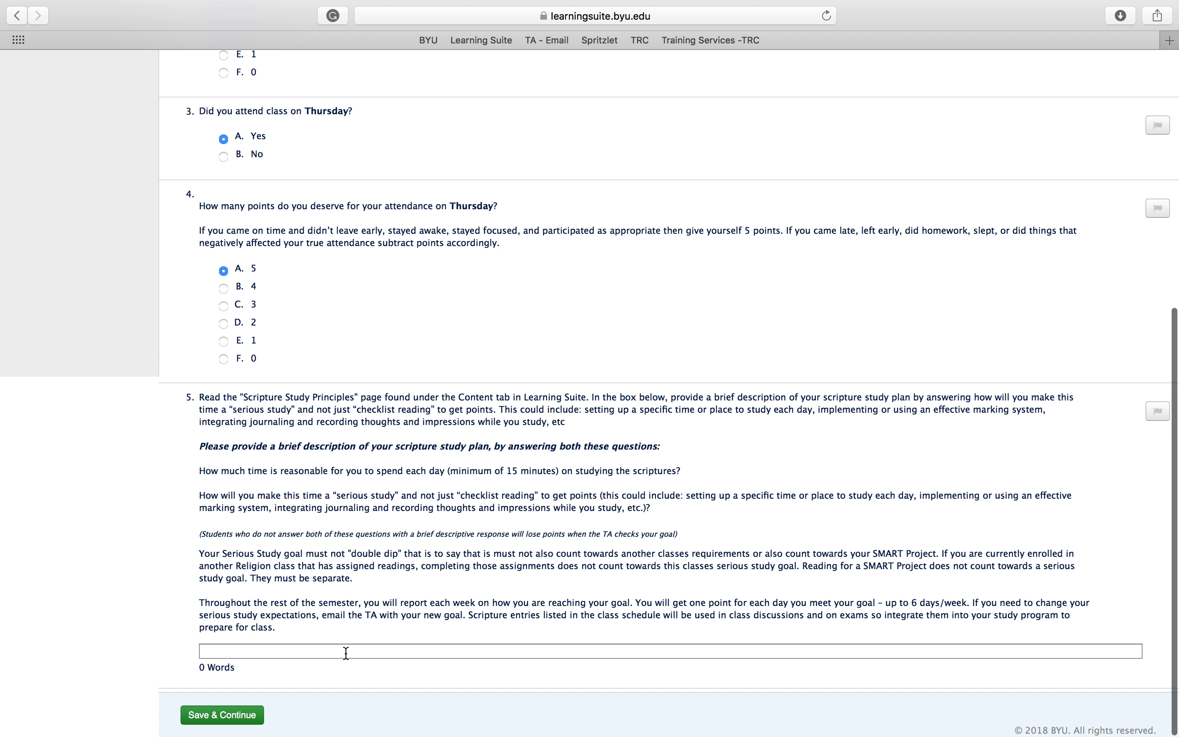
Enter "My serious study goal is ..." as the answer to the scripture study plan question.
left_click(349, 650)
type("My serious stud")
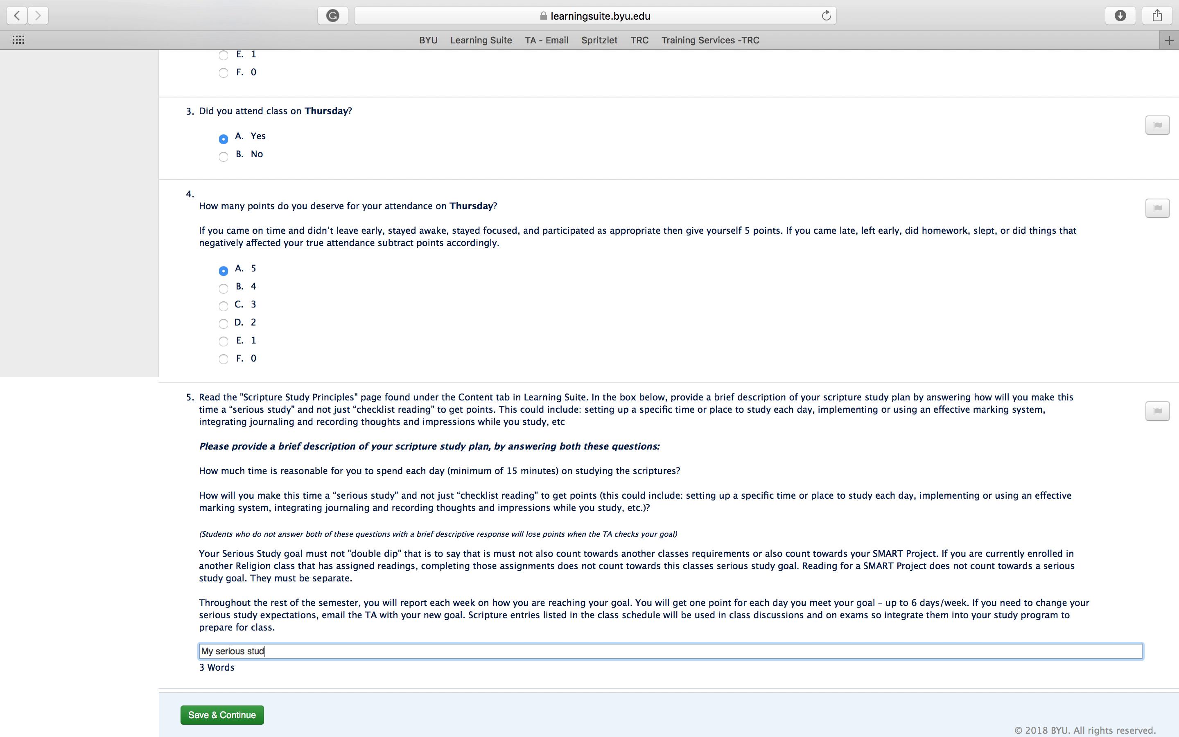
type("y goal is ...")
Highlight the daily study time and "serious study" wording in question 5, and save the answers to continue to question 6.
left_click_drag(222, 470, 514, 489)
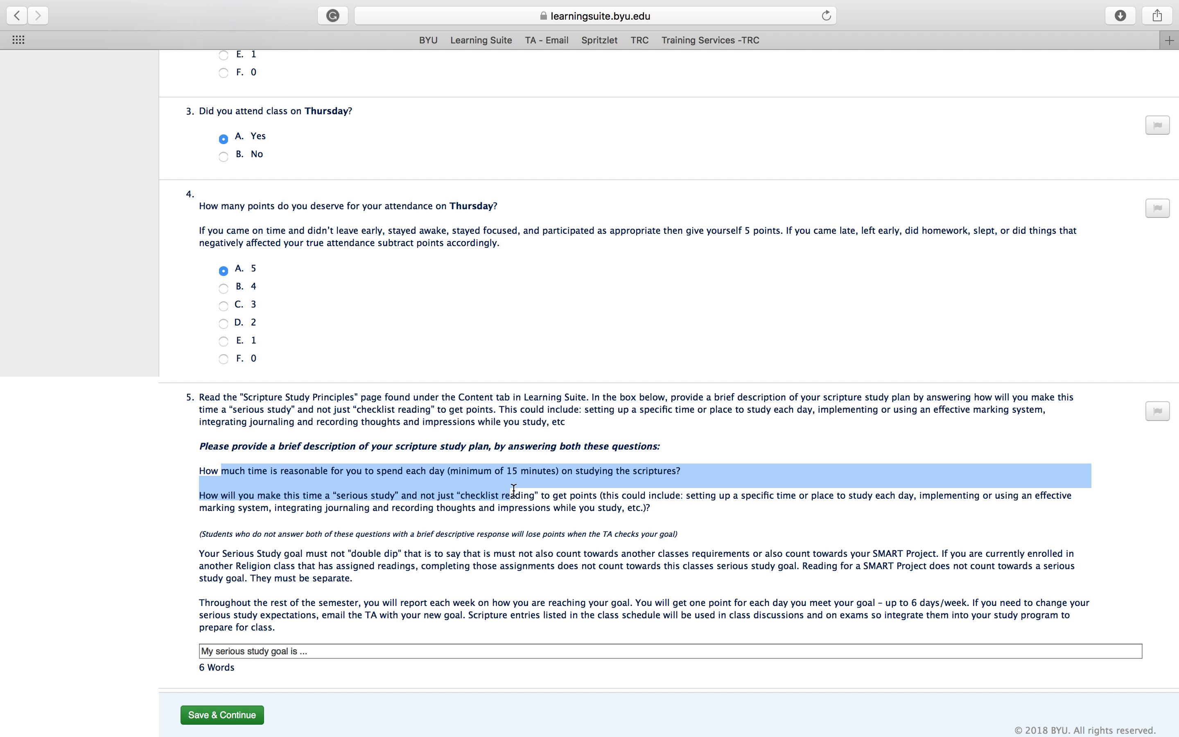
left_click(337, 533)
left_click_drag(254, 496, 566, 469)
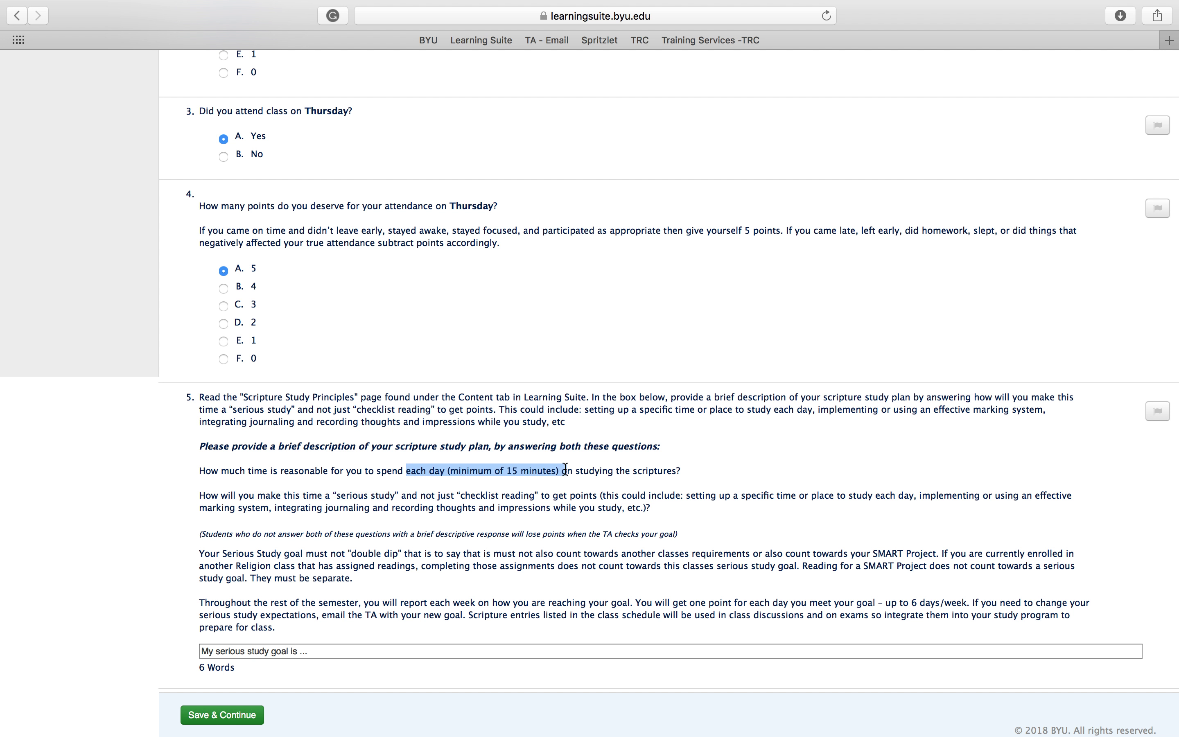
left_click_drag(332, 495, 467, 496)
left_click(354, 652)
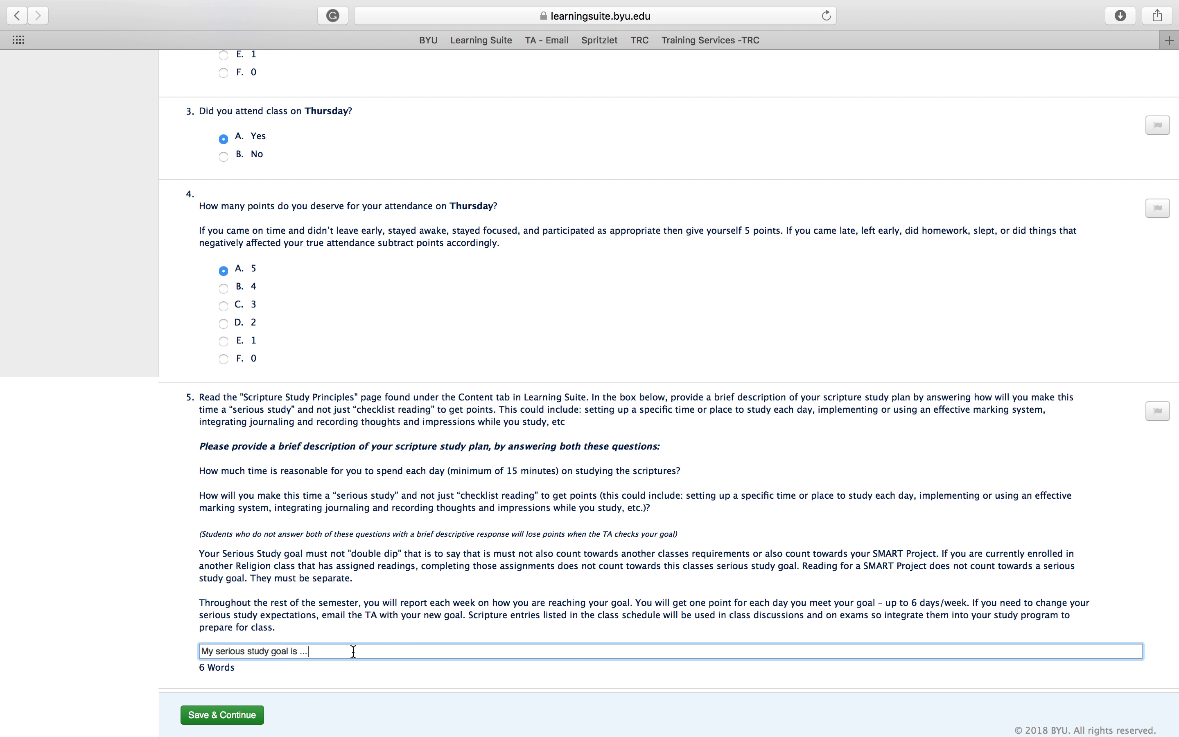
left_click(246, 716)
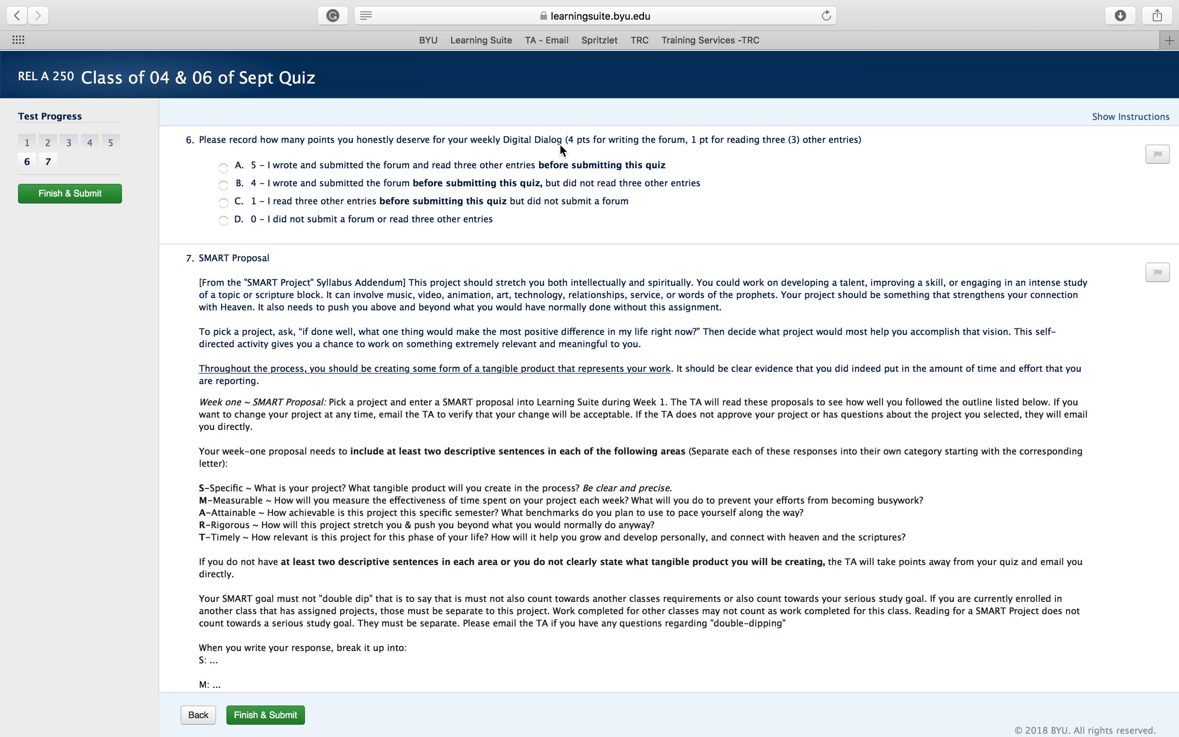
Report 5 points for the weekly Digital Dialog and highlight wording in that option's "before submitting this quiz" condition.
left_click(223, 168)
left_click_drag(531, 164, 571, 166)
left_click(569, 189)
Begin the SMART Proposal answer with the line "S. My Project is to read Jesus the Christ by James E. .....".
scroll(552, 233, "down", 5)
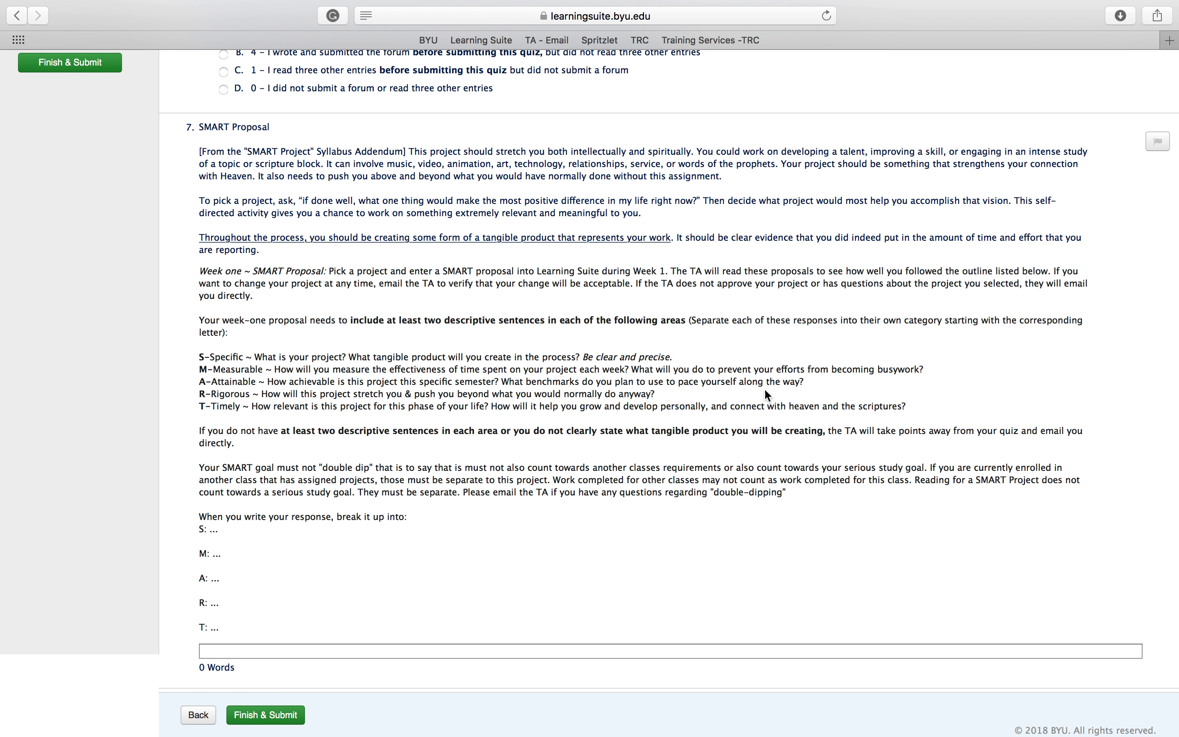
left_click(264, 650)
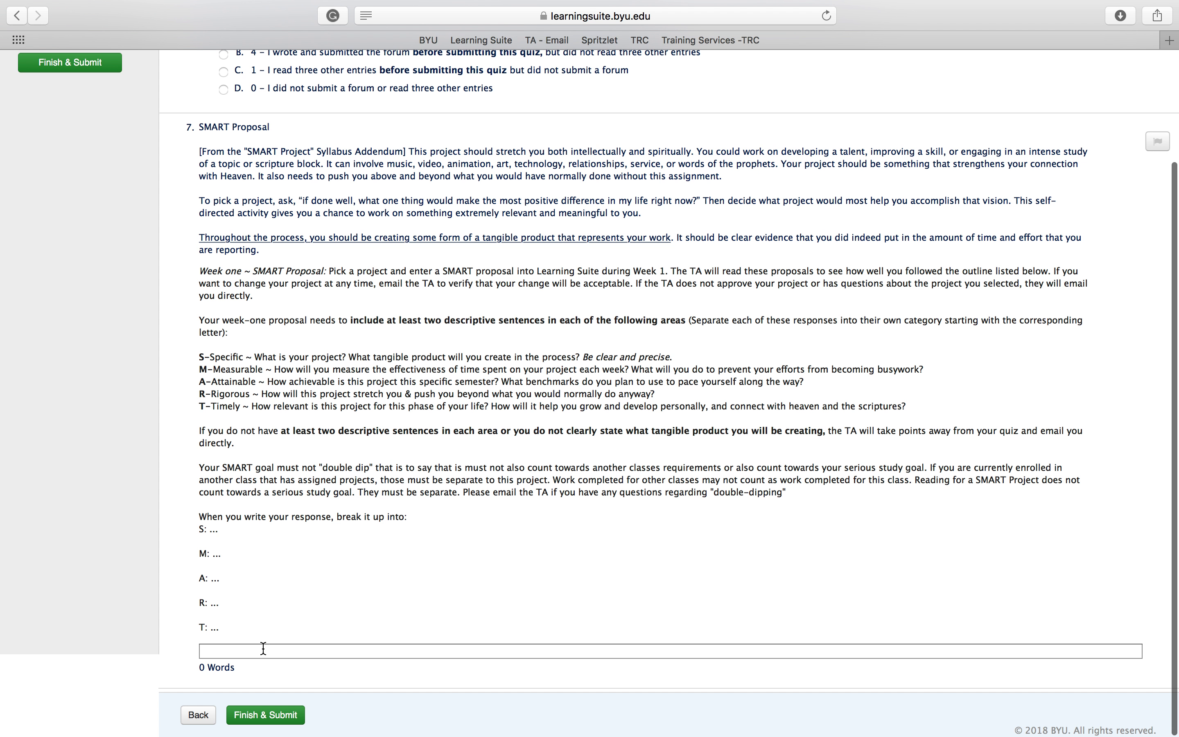
type("S. My Project t")
key("BackSpace")
type("is to read Jesus the Christ")
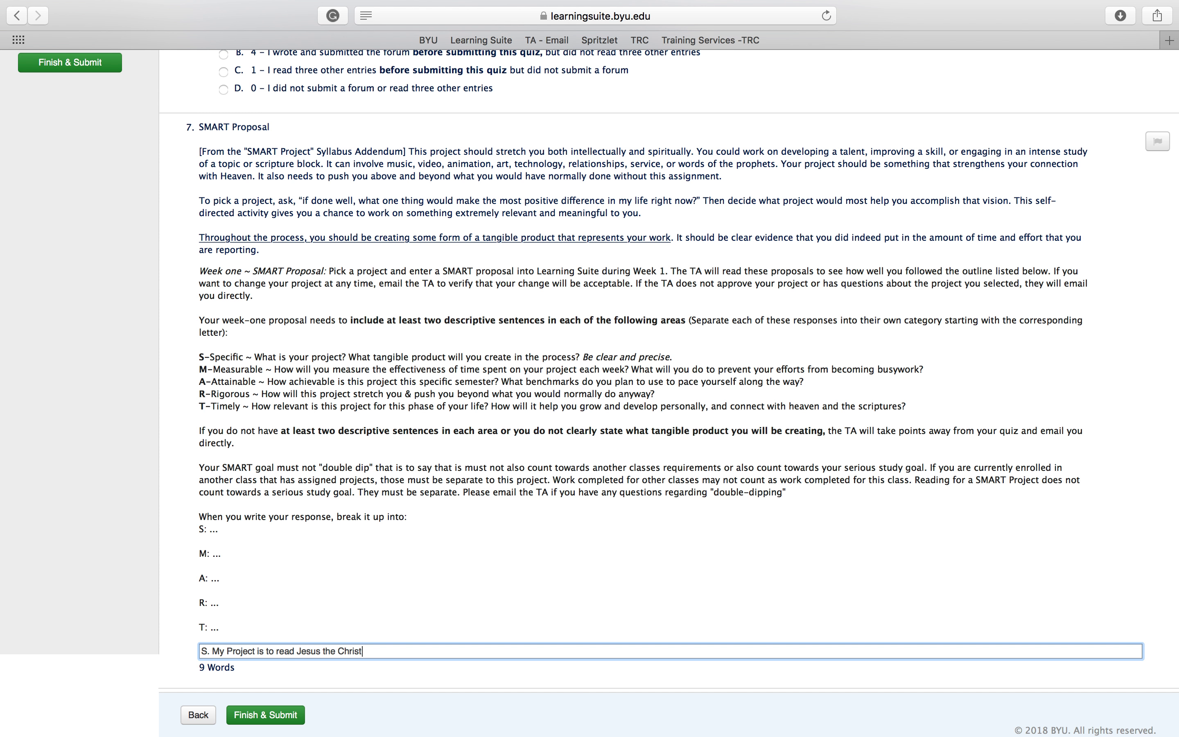
type(" by James E. Talmage")
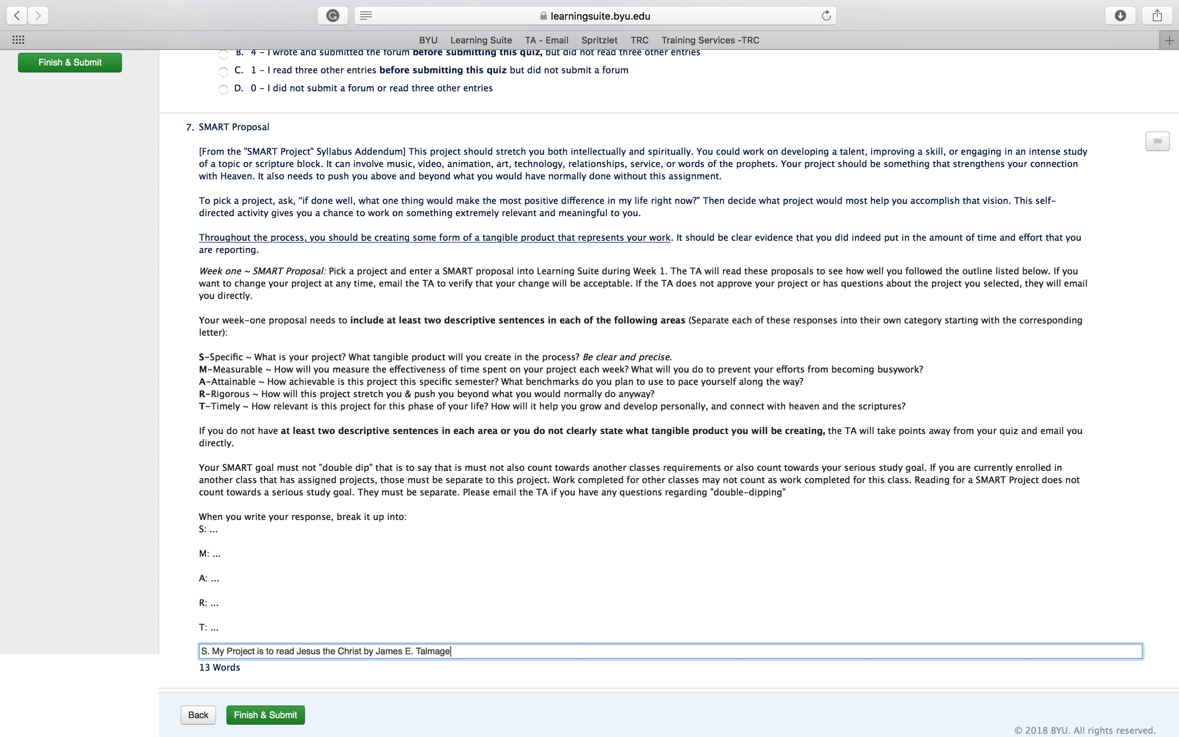
key("BackSpace")
key("BackSpace")
key("BackSpace")
type("ge")
key("BackSpace")
key("BackSpace")
key("BackSpace")
key("BackSpace")
key("BackSpace")
key("BackSpace")
key("BackSpace")
type(".....")
key("Return")
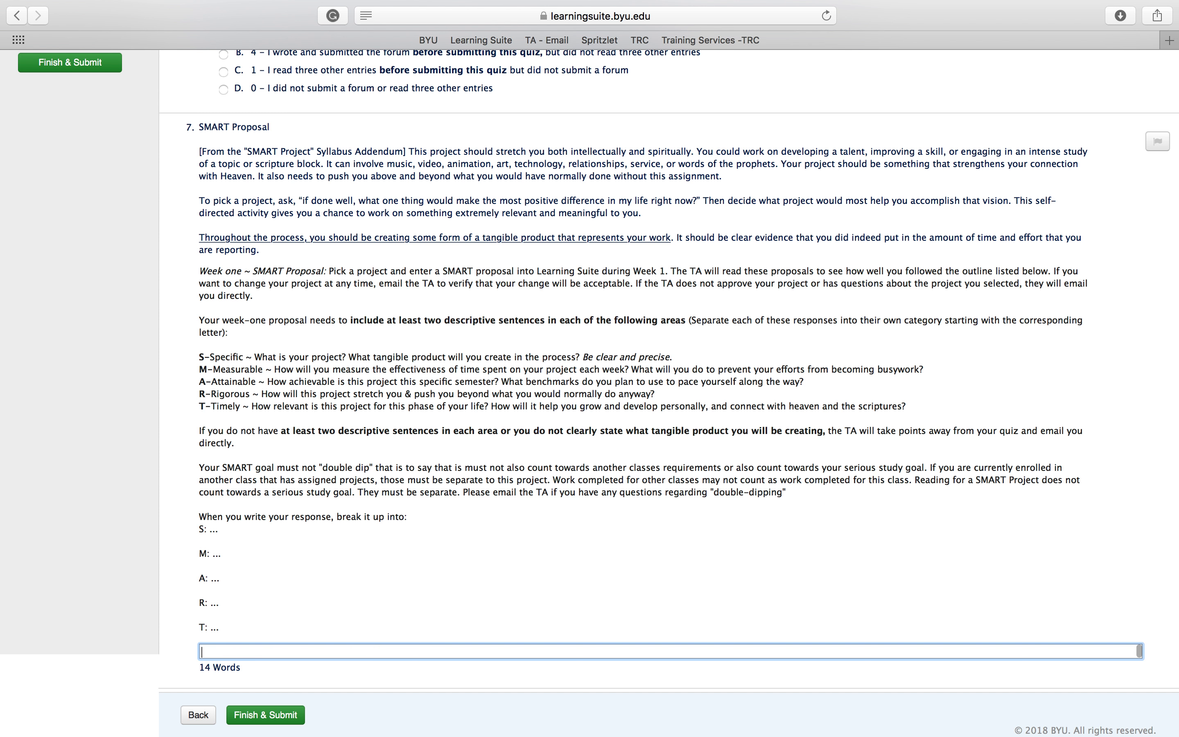
Add the placeholder lines "M. asfasfasf" and "A. asfasfasf" to the SMART Proposal answer.
type("M. asfasfasf")
key("Return")
type("A. asfasfasf")
Review the SMART Proposal instructions and the lines entered in the answer, along with the Digital Dialog question above.
scroll(299, 655, "up", 5)
scroll(299, 654, "down", 5)
scroll(299, 655, "up", 5)
scroll(299, 654, "down", 5)
scroll(300, 655, "up", 1)
scroll(299, 654, "up", 2)
scroll(299, 654, "down", 5)
scroll(299, 654, "up", 5)
scroll(299, 655, "down", 5)
scroll(299, 654, "up", 5)
scroll(300, 655, "down", 5)
triple_click(299, 655)
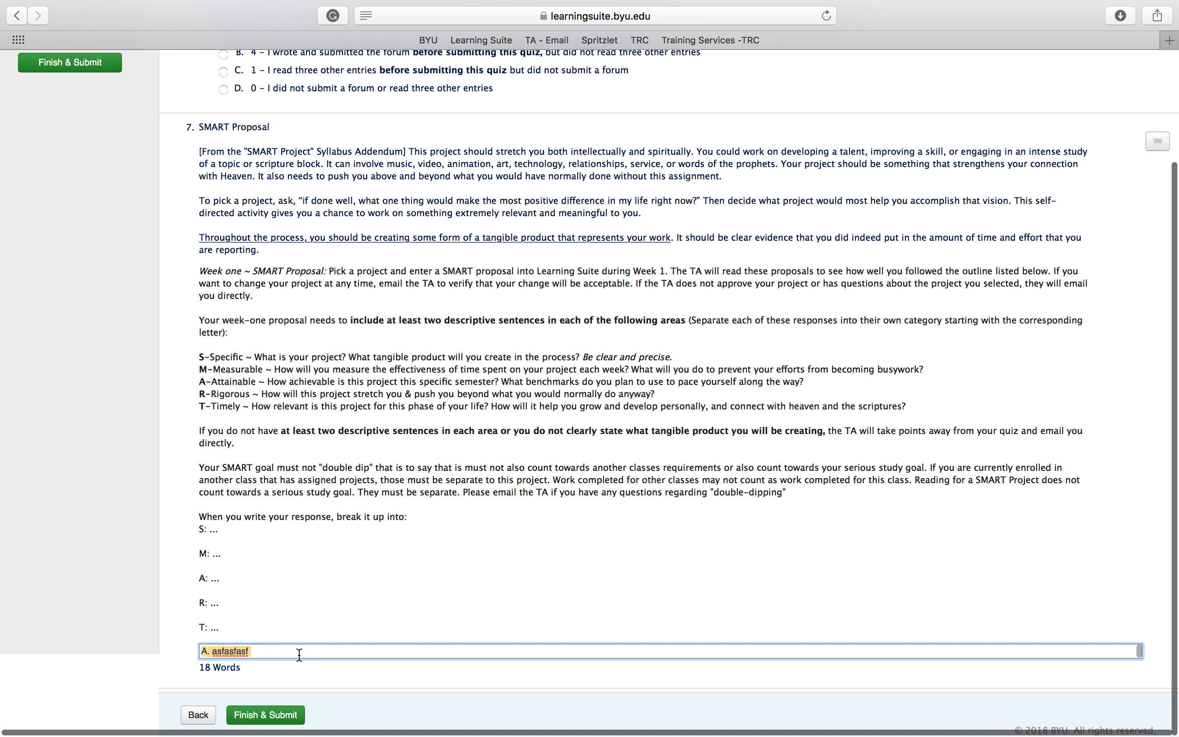
scroll(299, 654, "up", 15)
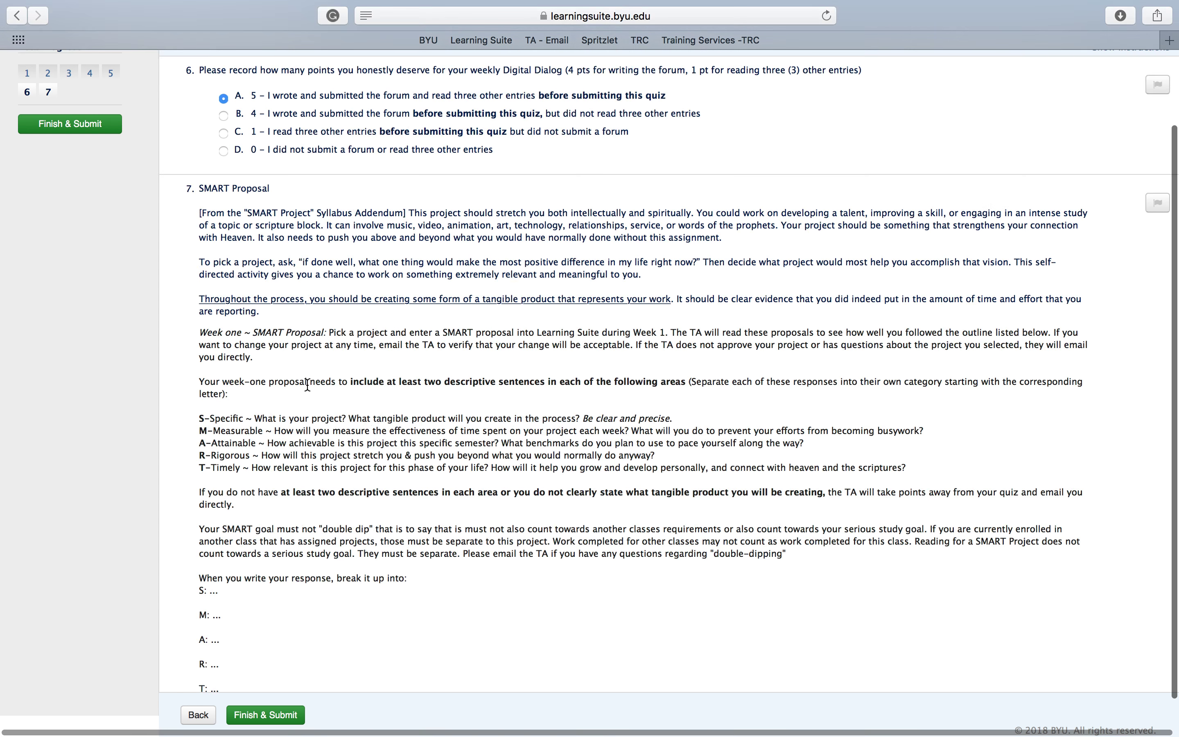
scroll(308, 385, "down", 3)
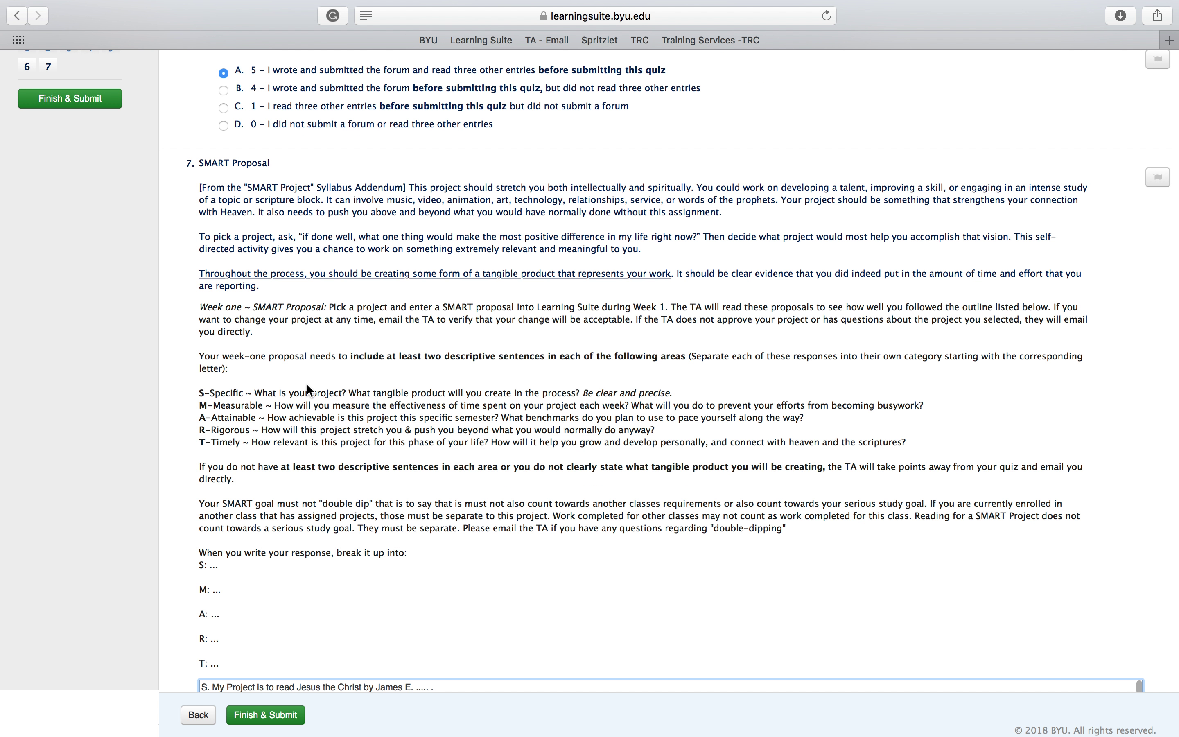
scroll(307, 383, "down", 1)
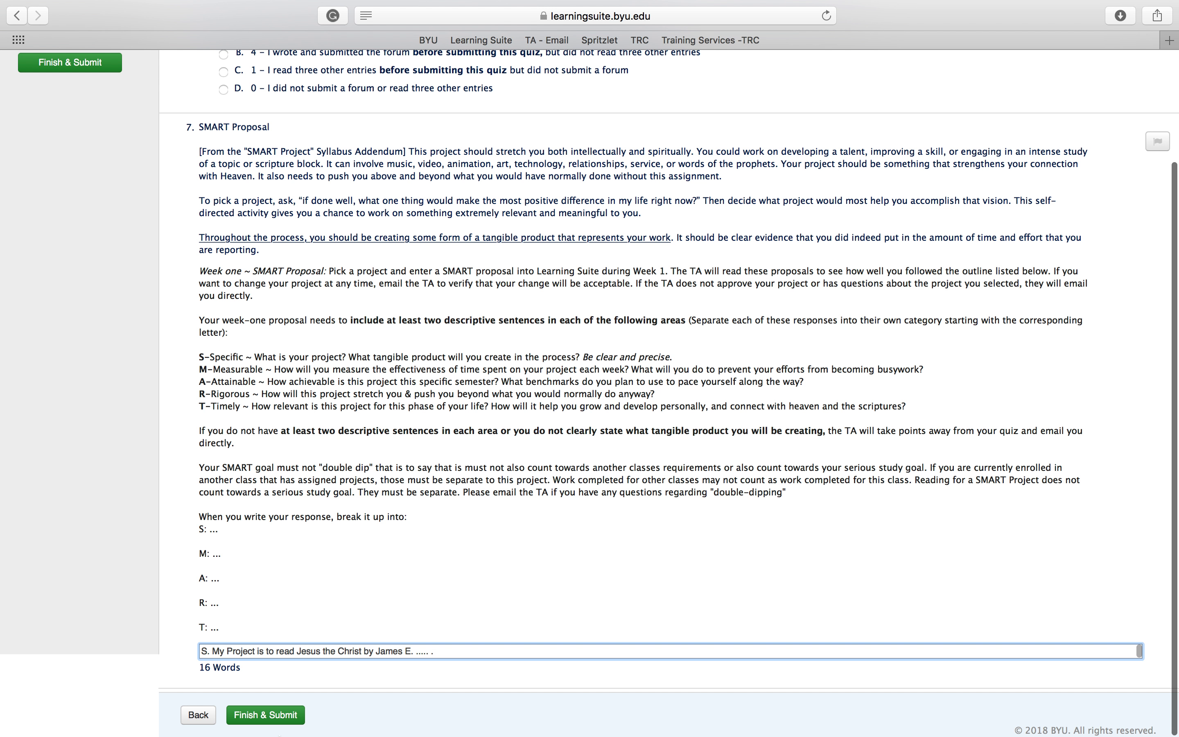
Submit the completed quiz, and start and submit a second attempt with every question left blank.
left_click(266, 715)
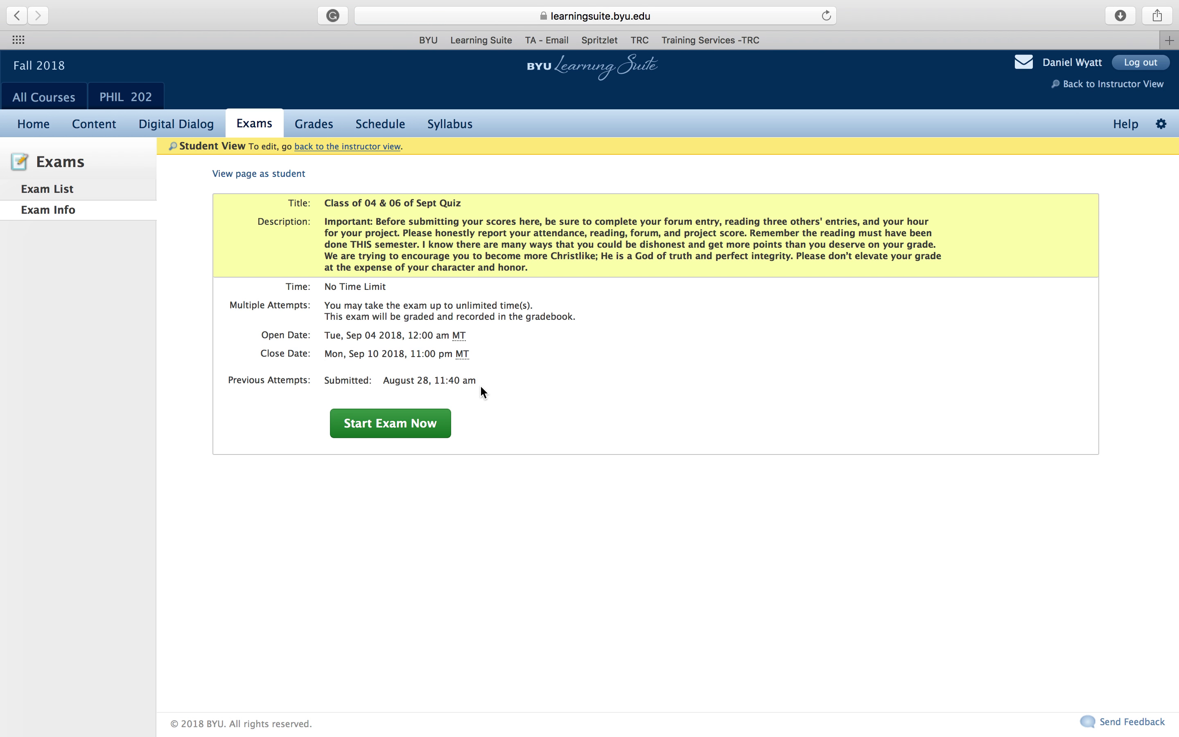
left_click(404, 422)
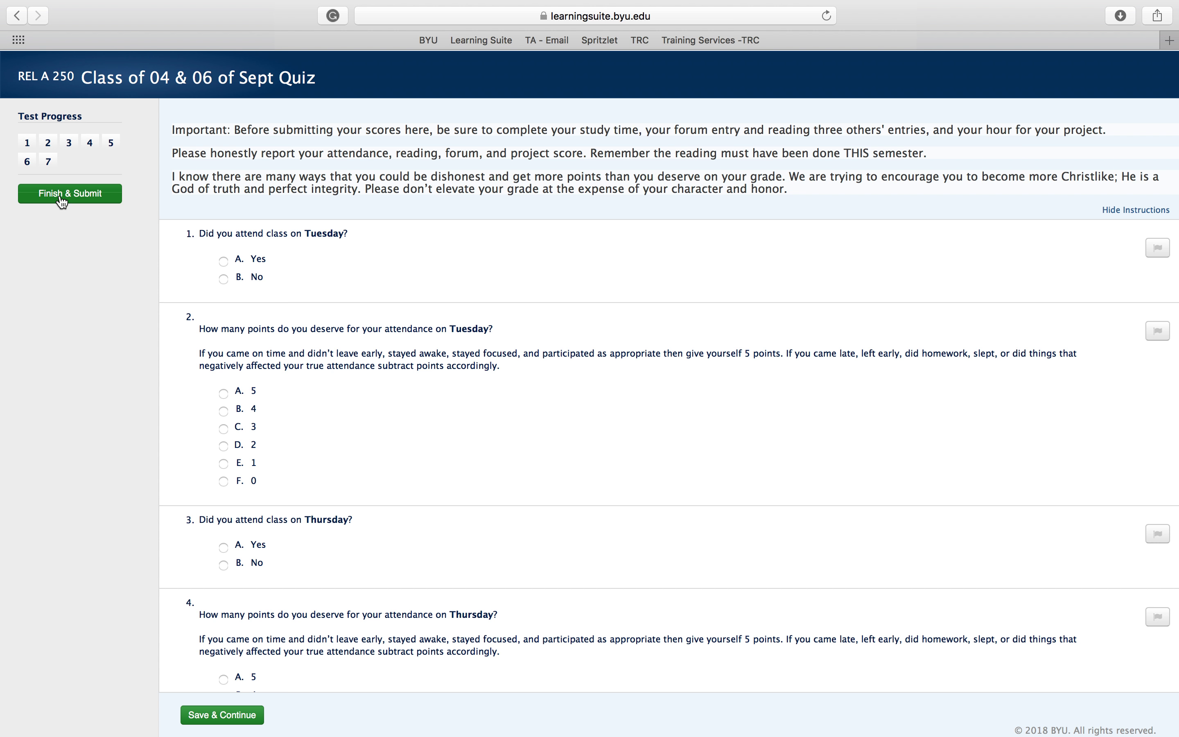
left_click(62, 202)
left_click(715, 419)
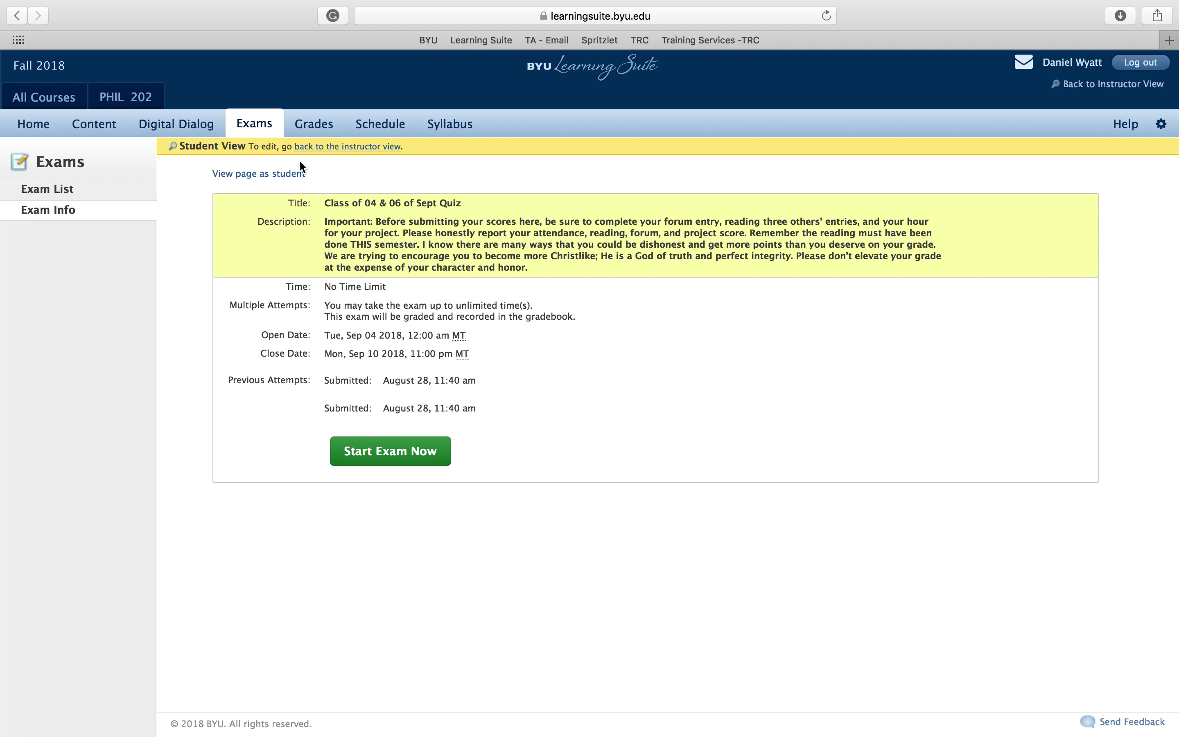
Check the quiz in the exam list, and highlight its share of the grade on the student grades page.
left_click(69, 185)
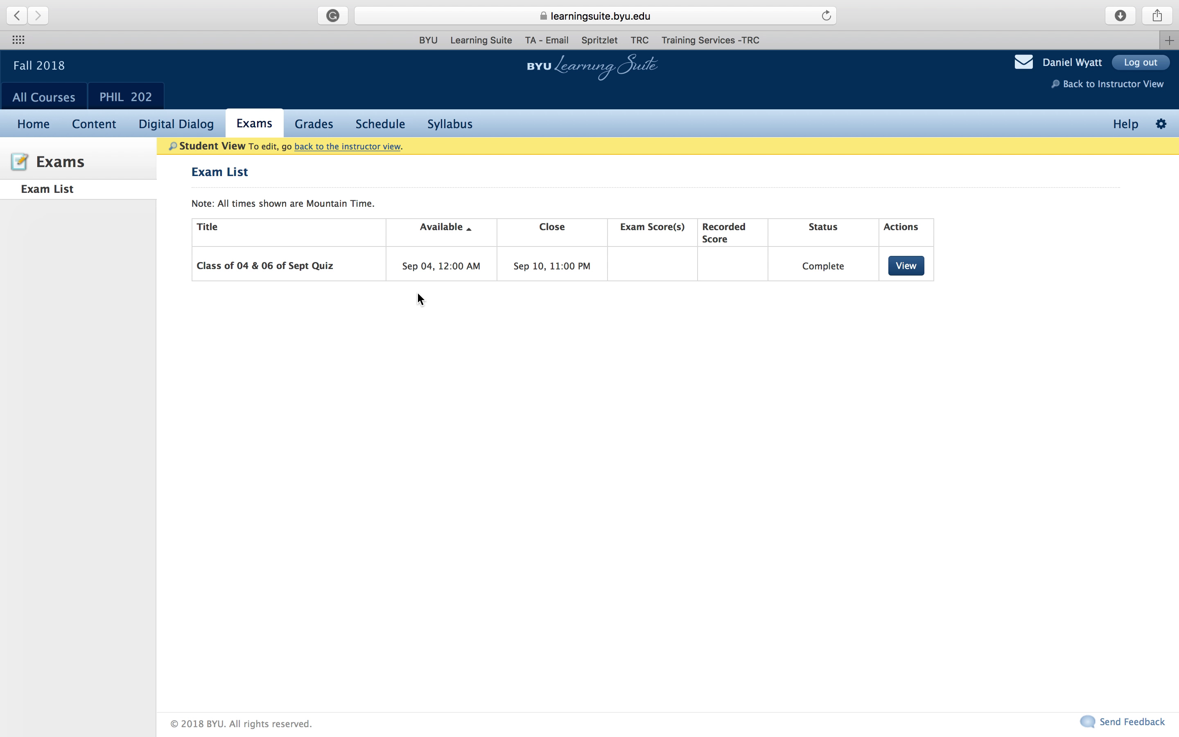
left_click(317, 134)
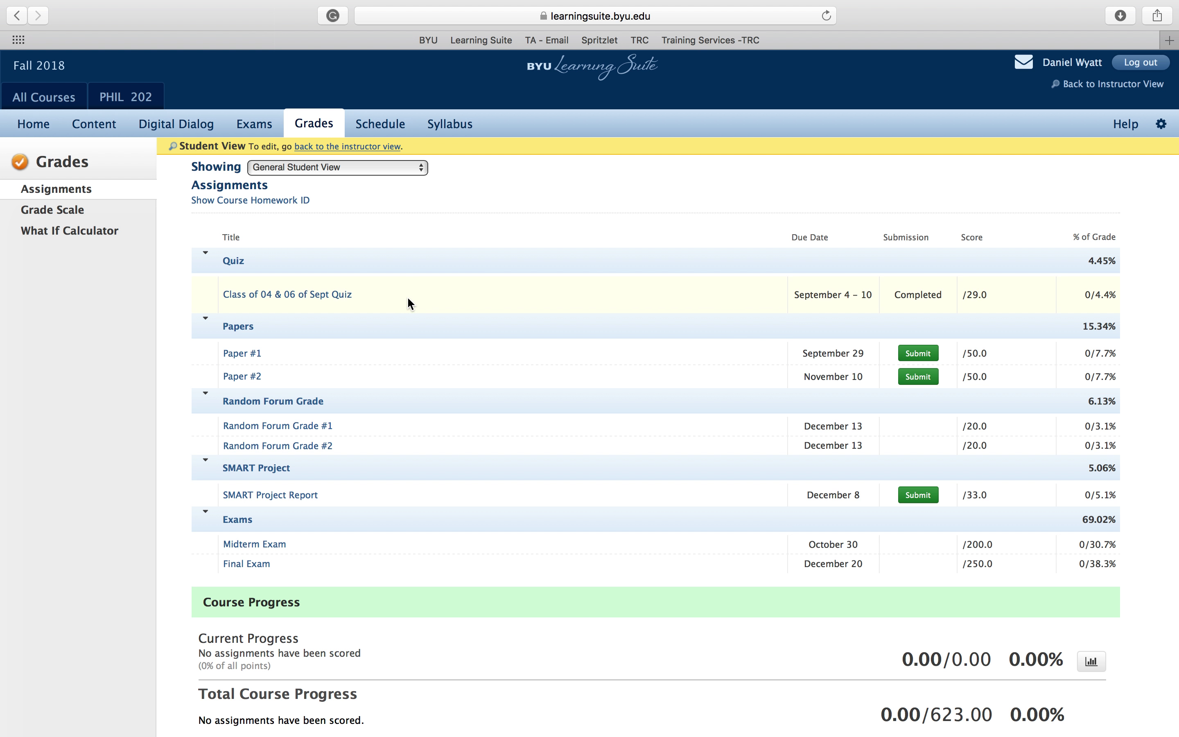
left_click_drag(1083, 295, 1120, 296)
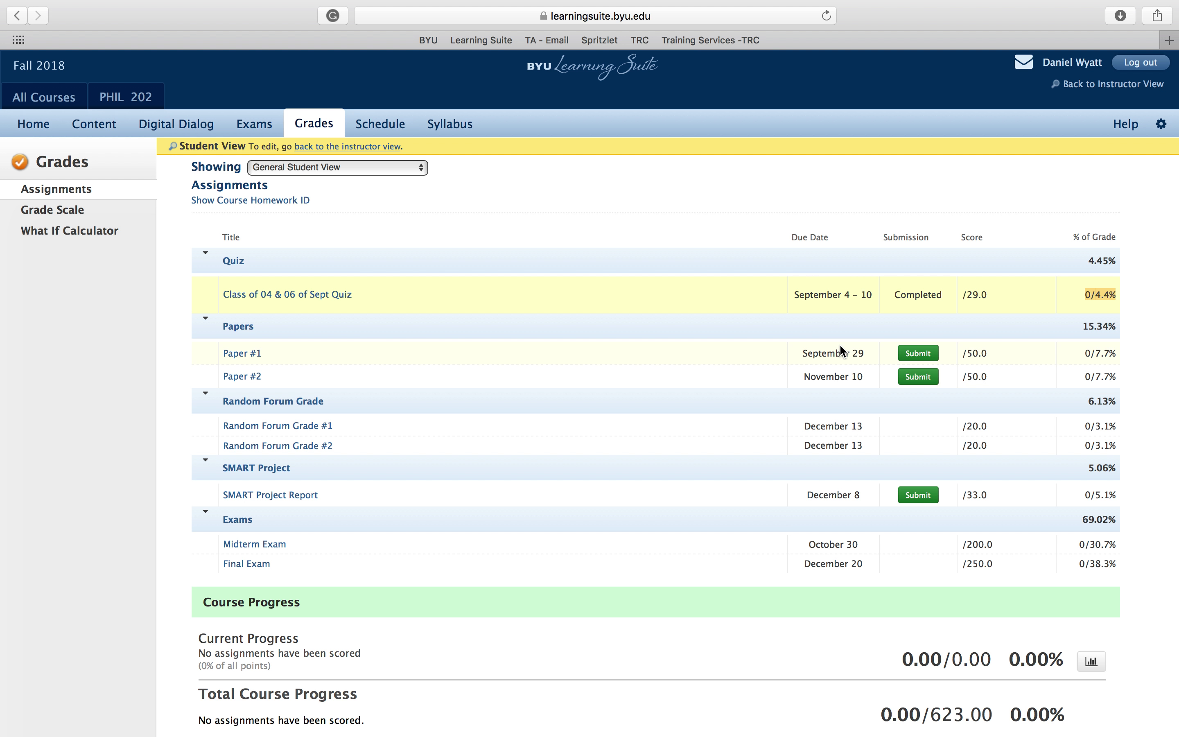
Open the Paper #1 assignment details, try to open its submission page and close the details.
left_click(925, 355)
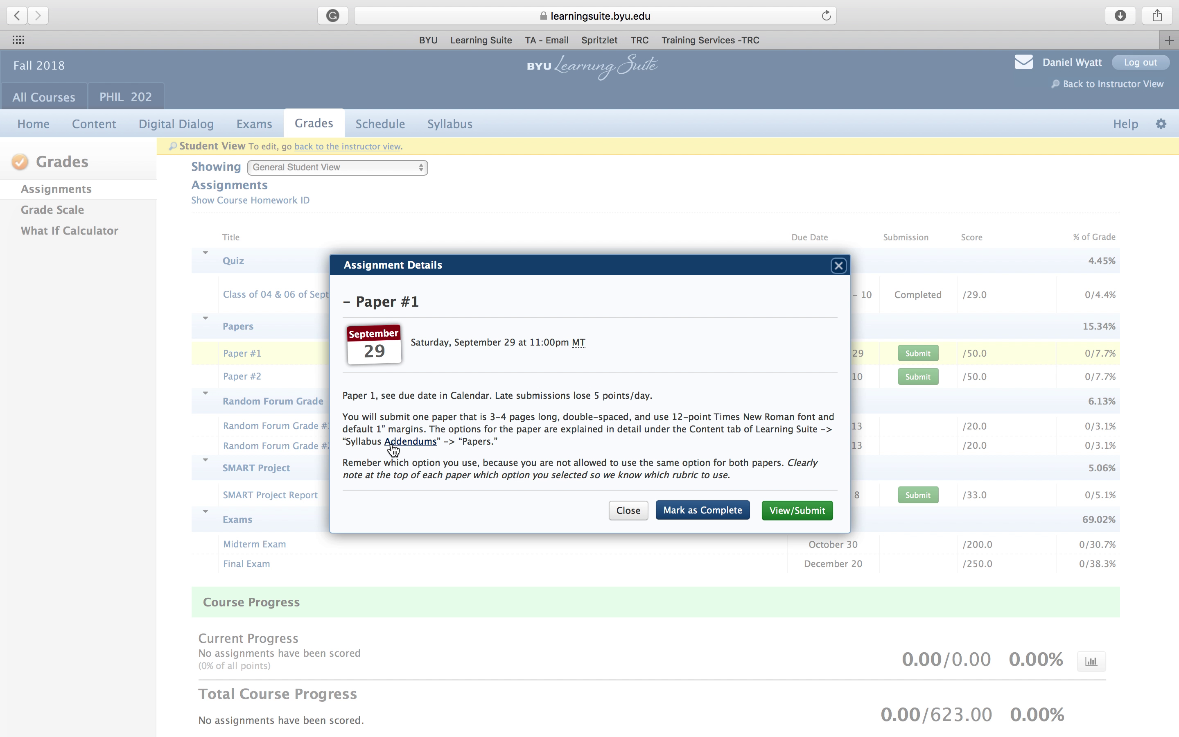
left_click(794, 511)
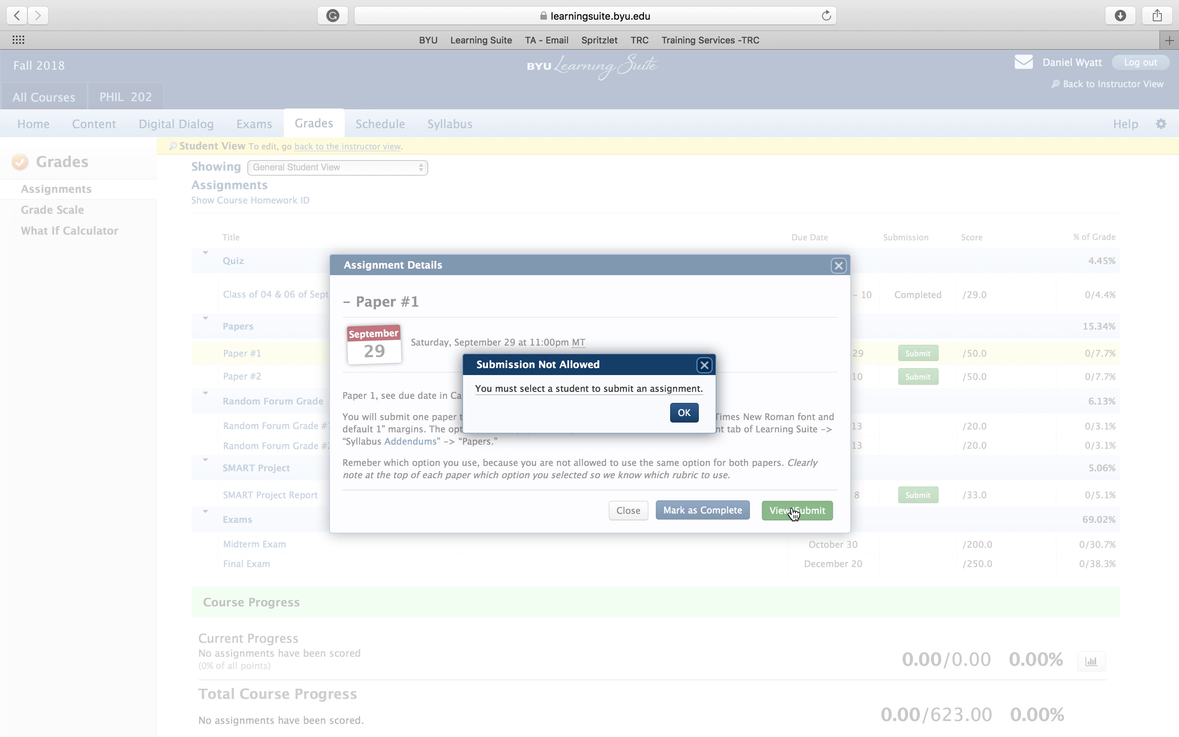
left_click(684, 412)
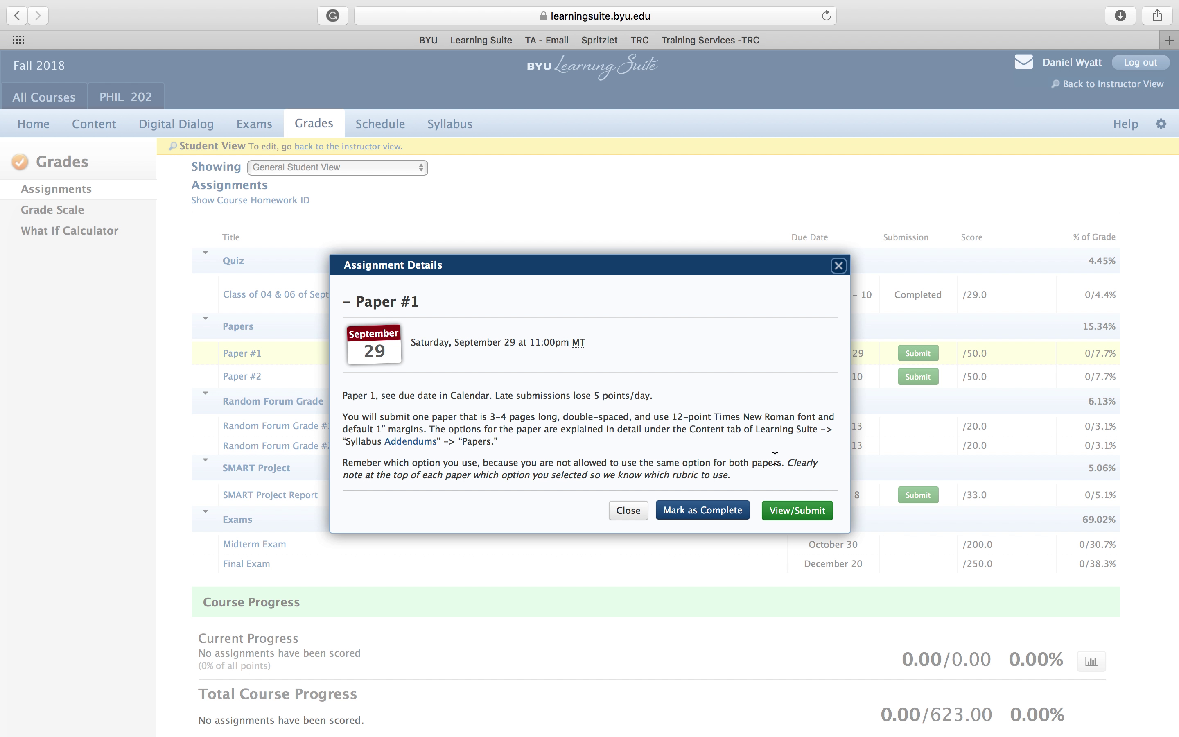
left_click(839, 266)
View the Random Forum Grade #1 details, and highlight the Random Forum Grade category's percentage, leaving the category expanded.
scroll(489, 458, "down", 1)
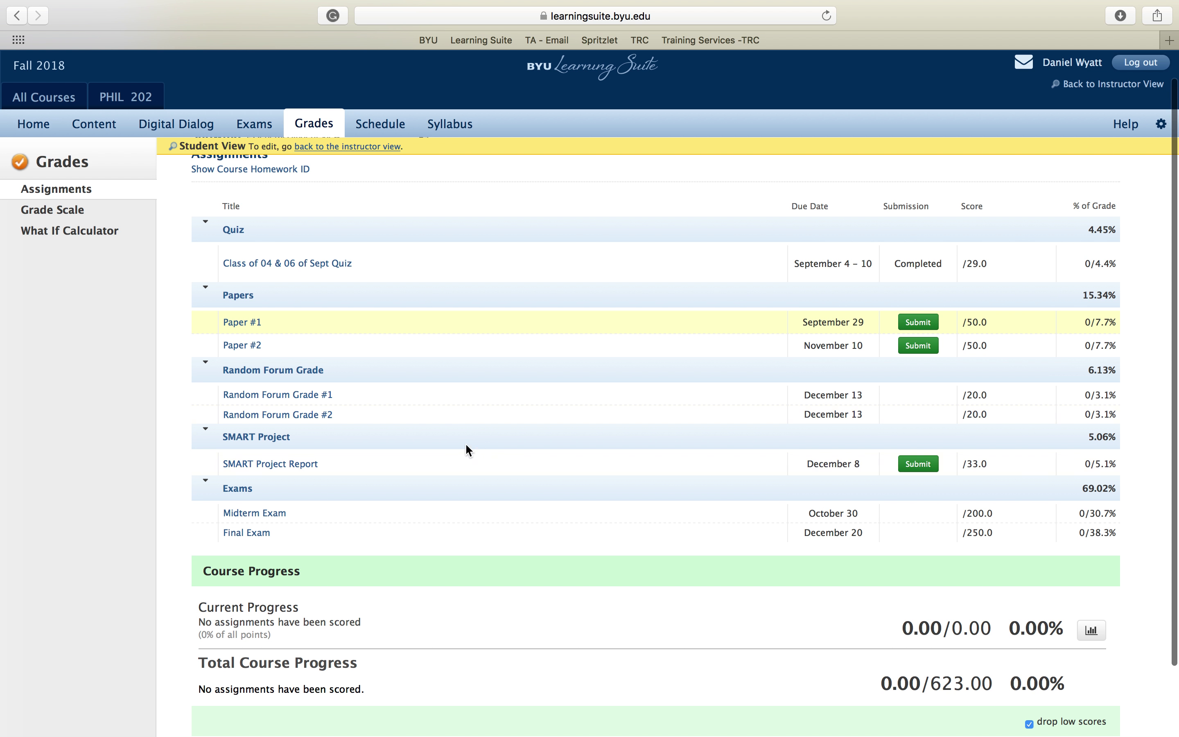
left_click(313, 402)
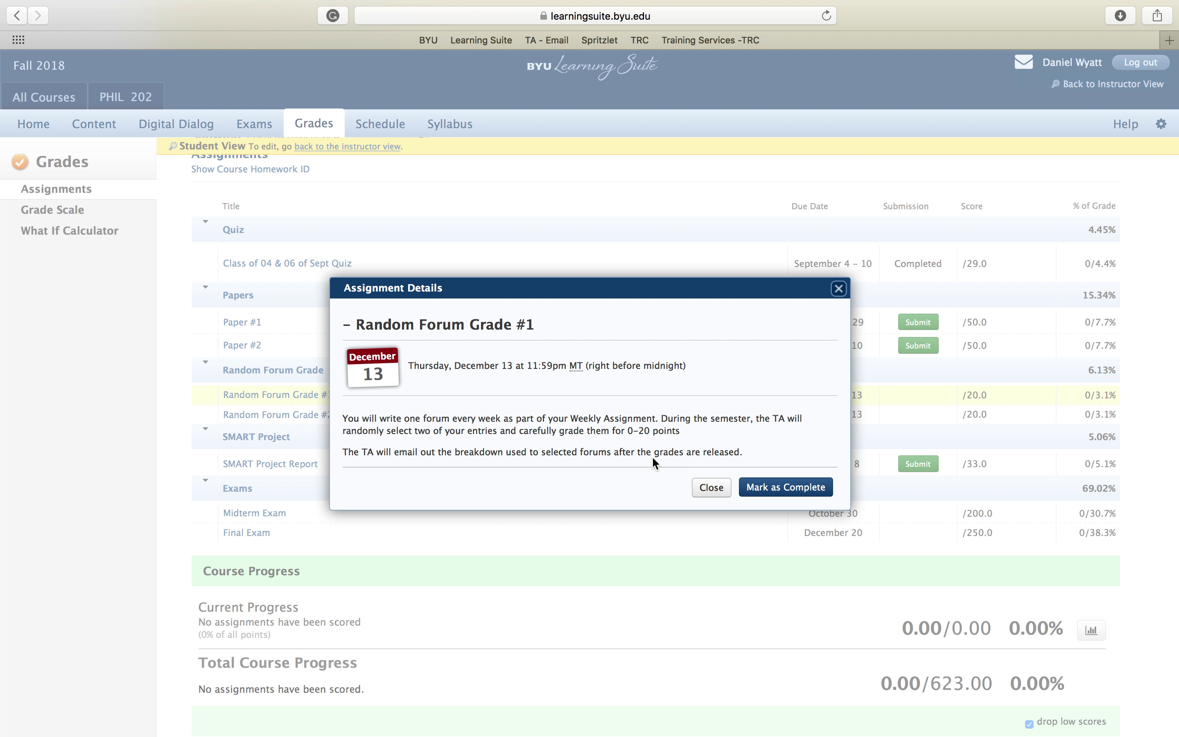
left_click(711, 487)
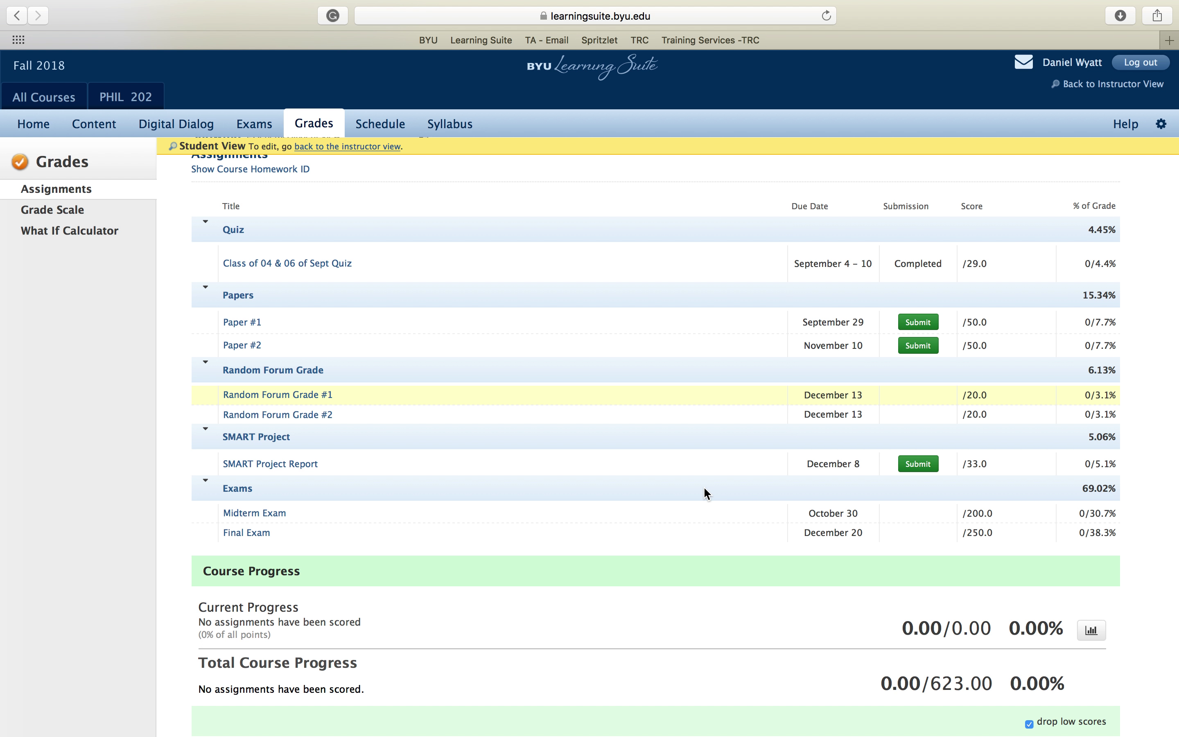
left_click_drag(1086, 371, 1114, 366)
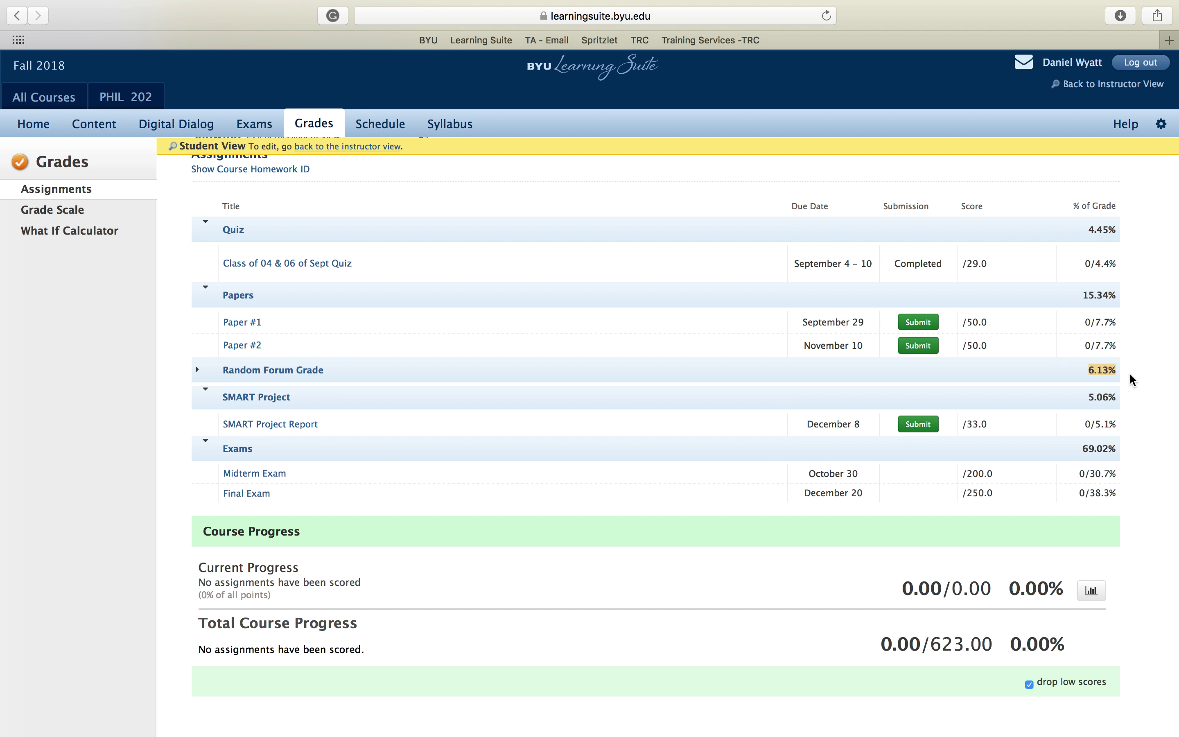
left_click(1020, 369)
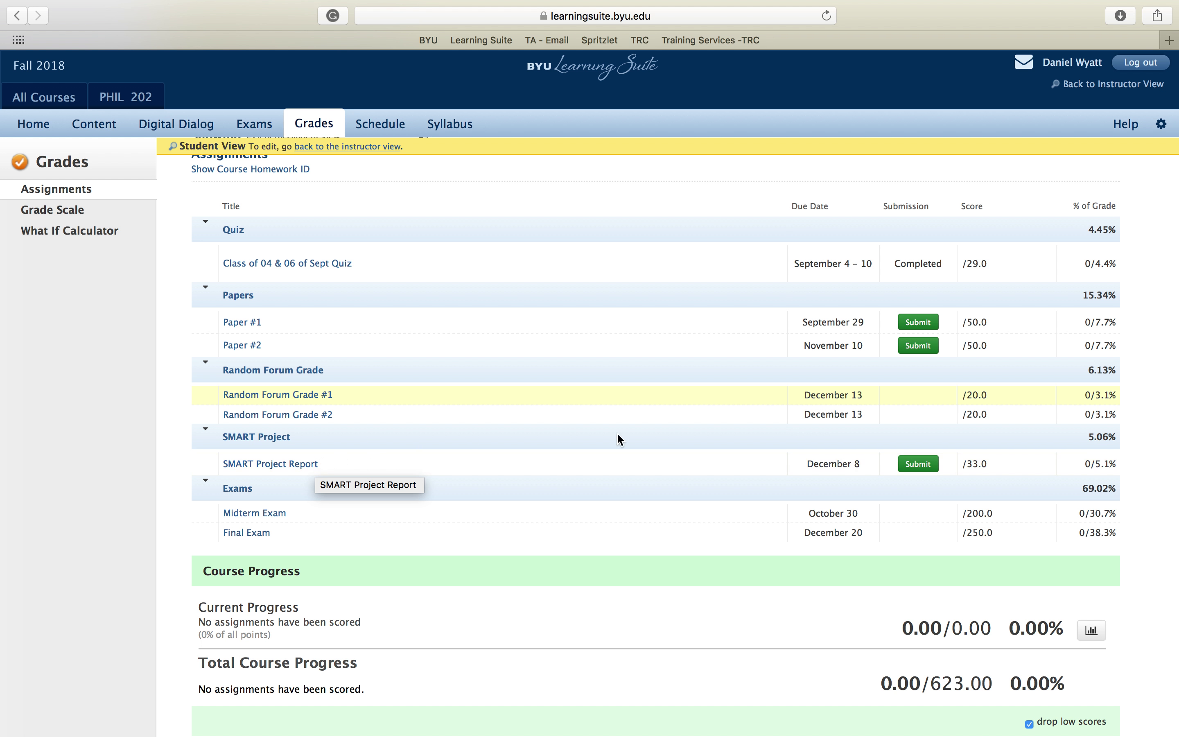
Open the SMART Project Report details, highlight the grading, late penalty and Part B notes, and close the details.
left_click(915, 466)
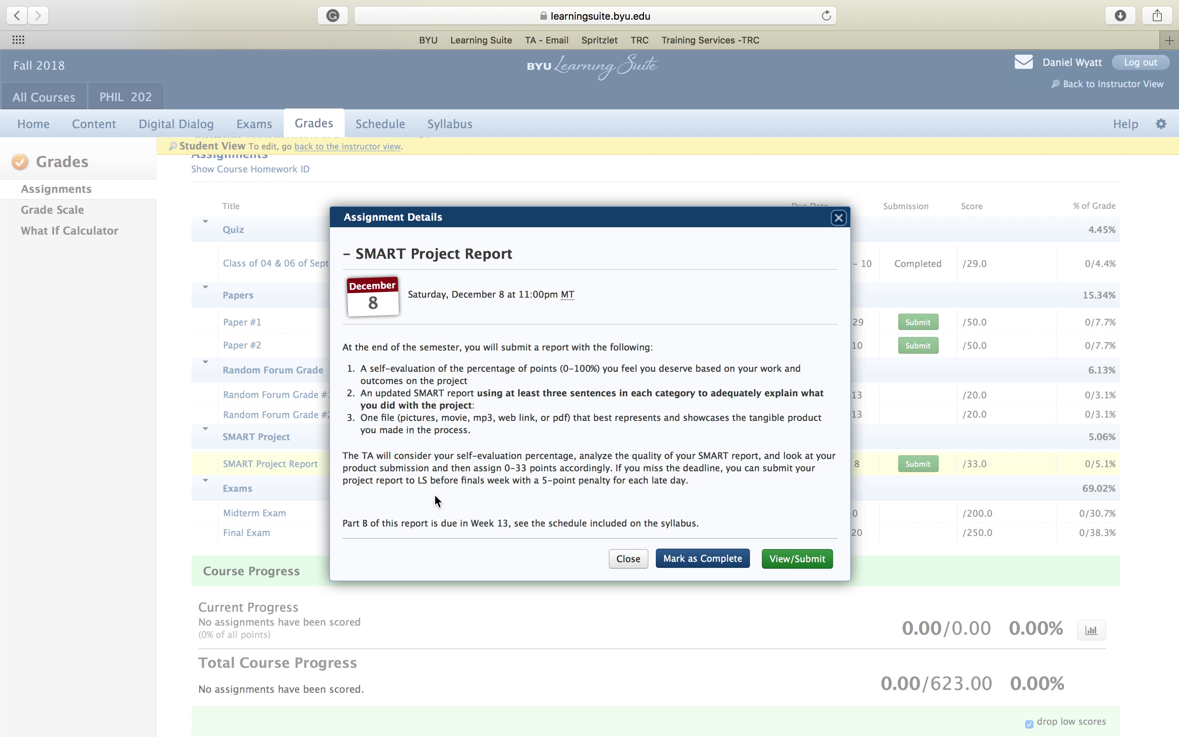
left_click_drag(363, 467, 560, 519)
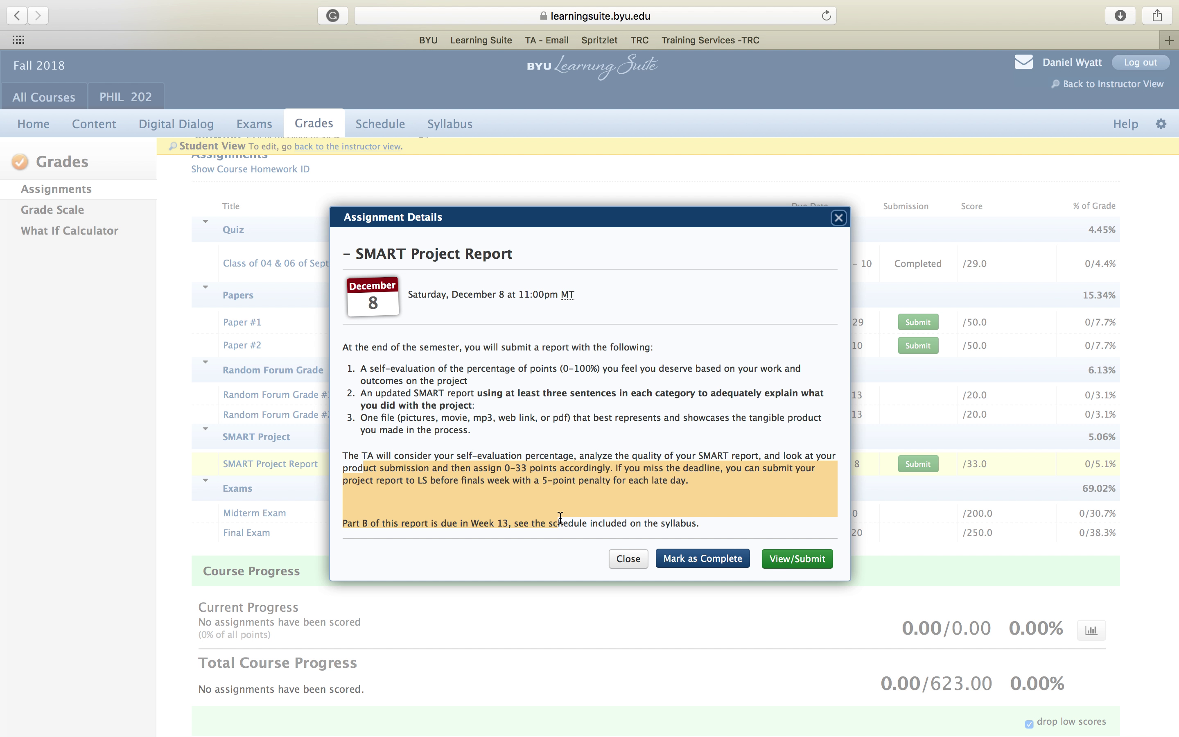
left_click(471, 506)
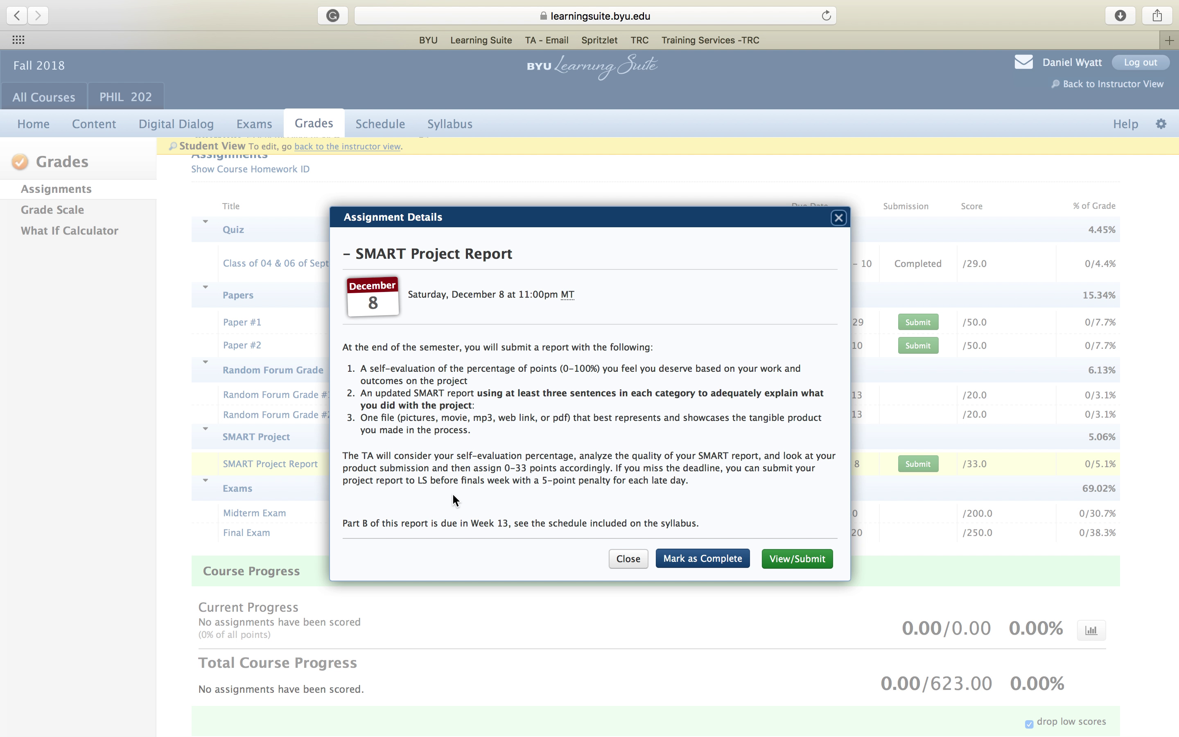
left_click_drag(484, 497, 751, 527)
left_click(751, 526)
left_click(838, 218)
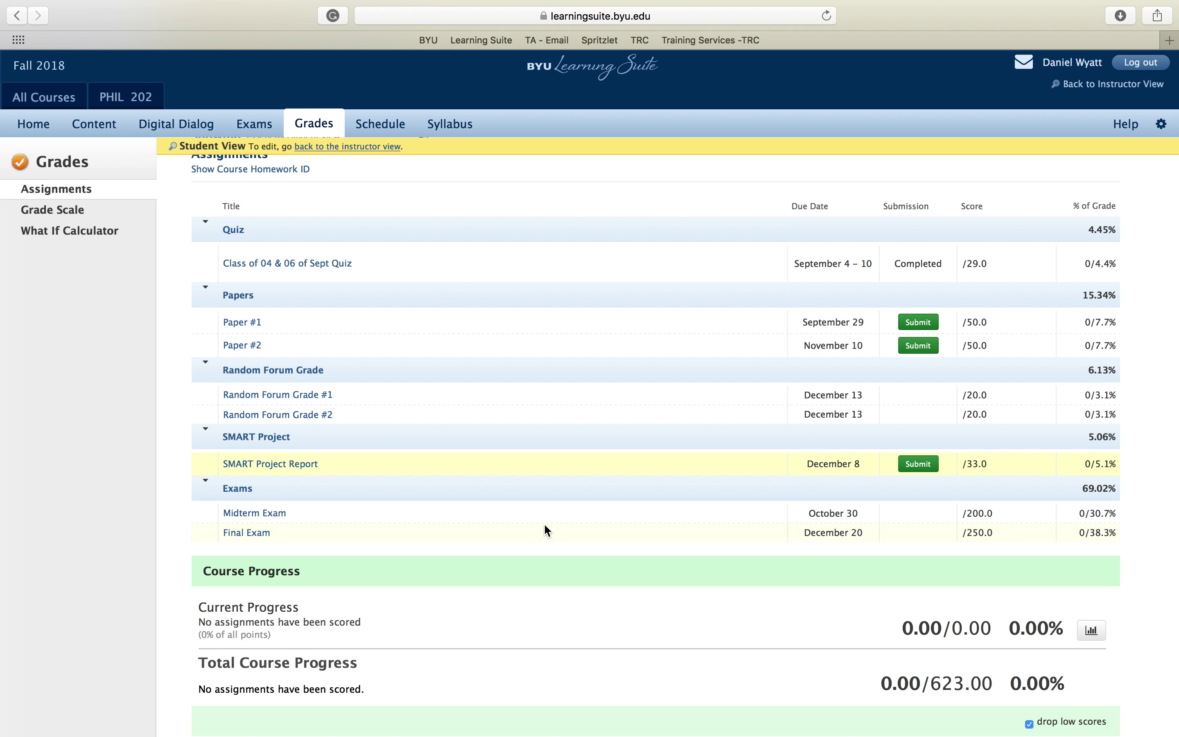
Look over the grade list and tour the What If Calculator, Syllabus, Content and Home pages in student view.
scroll(1042, 480, "down", 2)
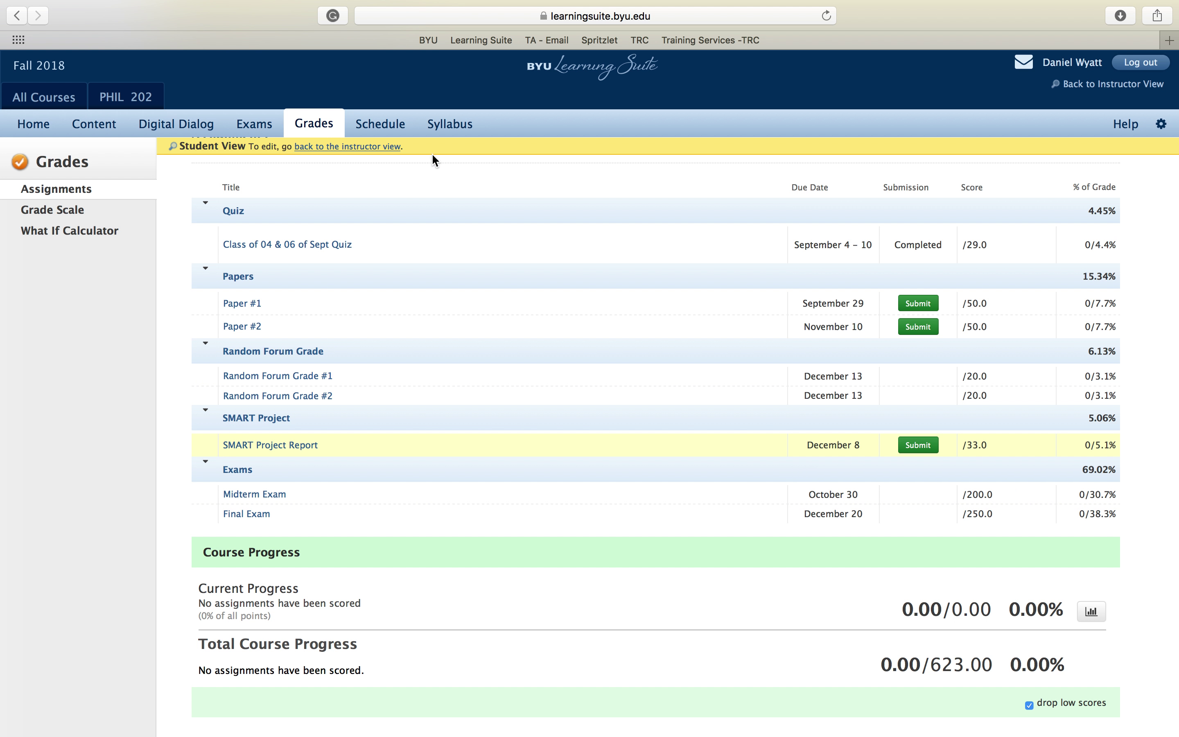
left_click(78, 232)
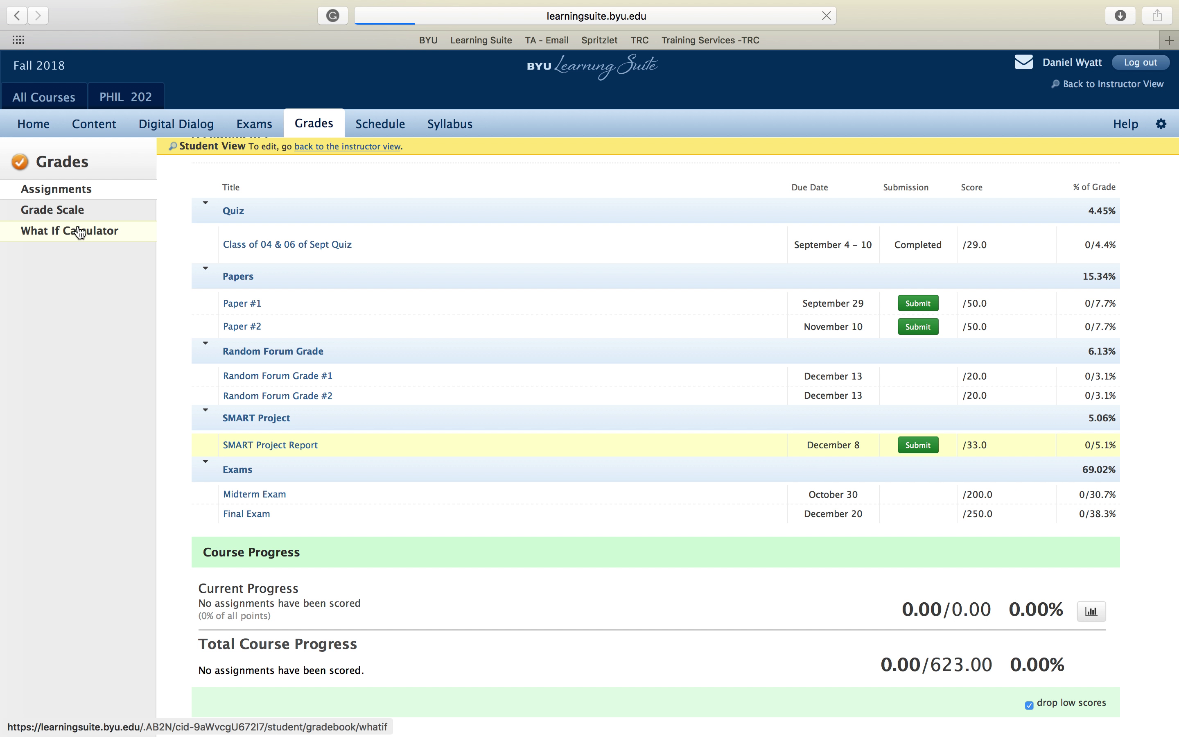
left_click(461, 128)
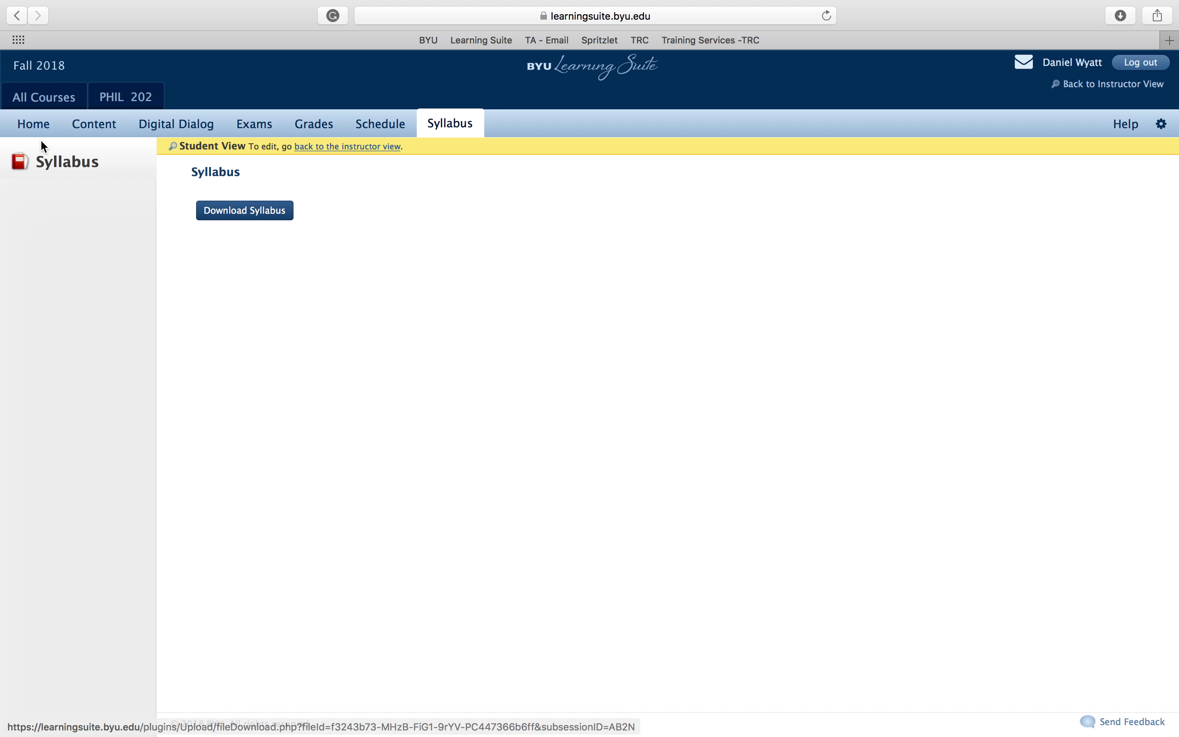
left_click(92, 129)
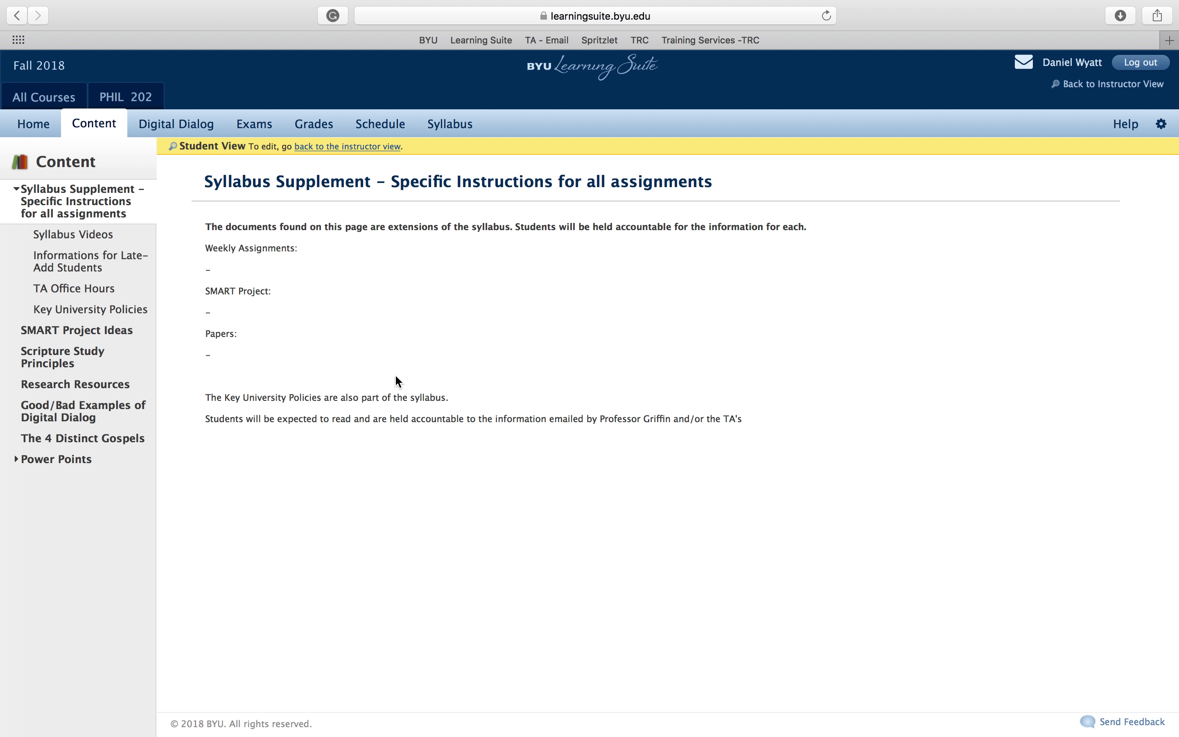
left_click(34, 123)
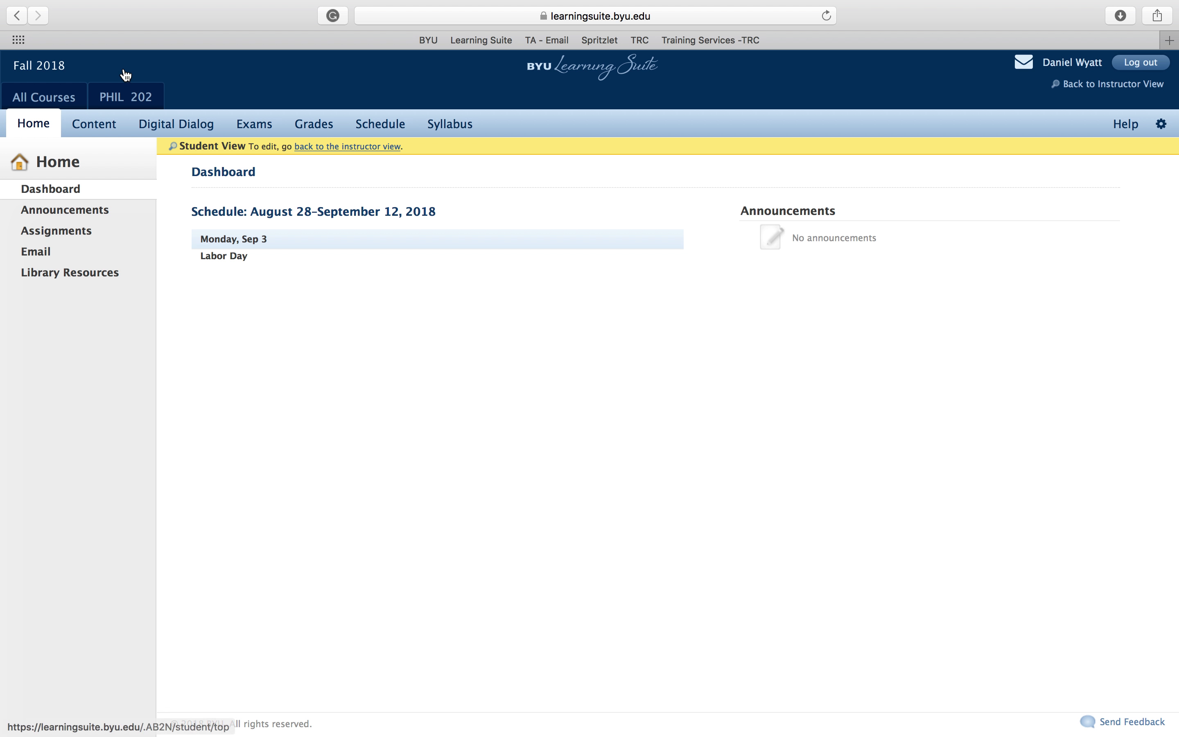
Go to the Digital Dialog discussions, switch back to the instructor view and open the Class of 04 & 06 of Sept Forum.
left_click(169, 126)
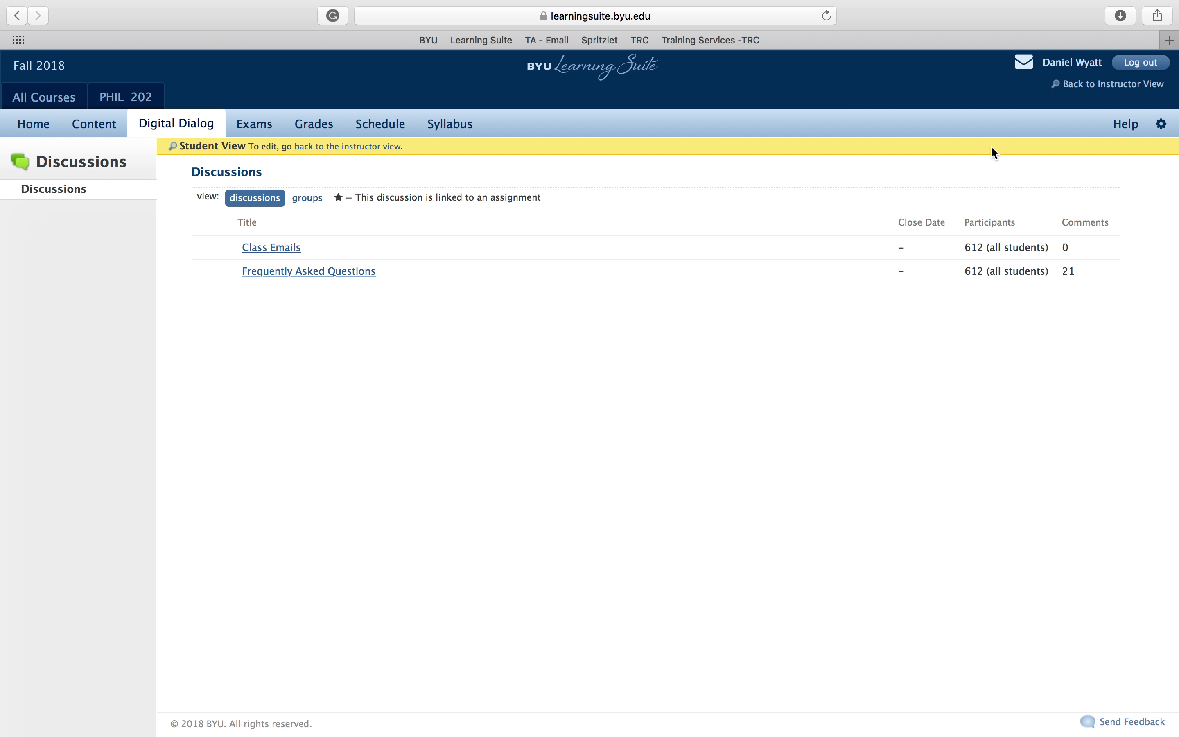
left_click(1078, 89)
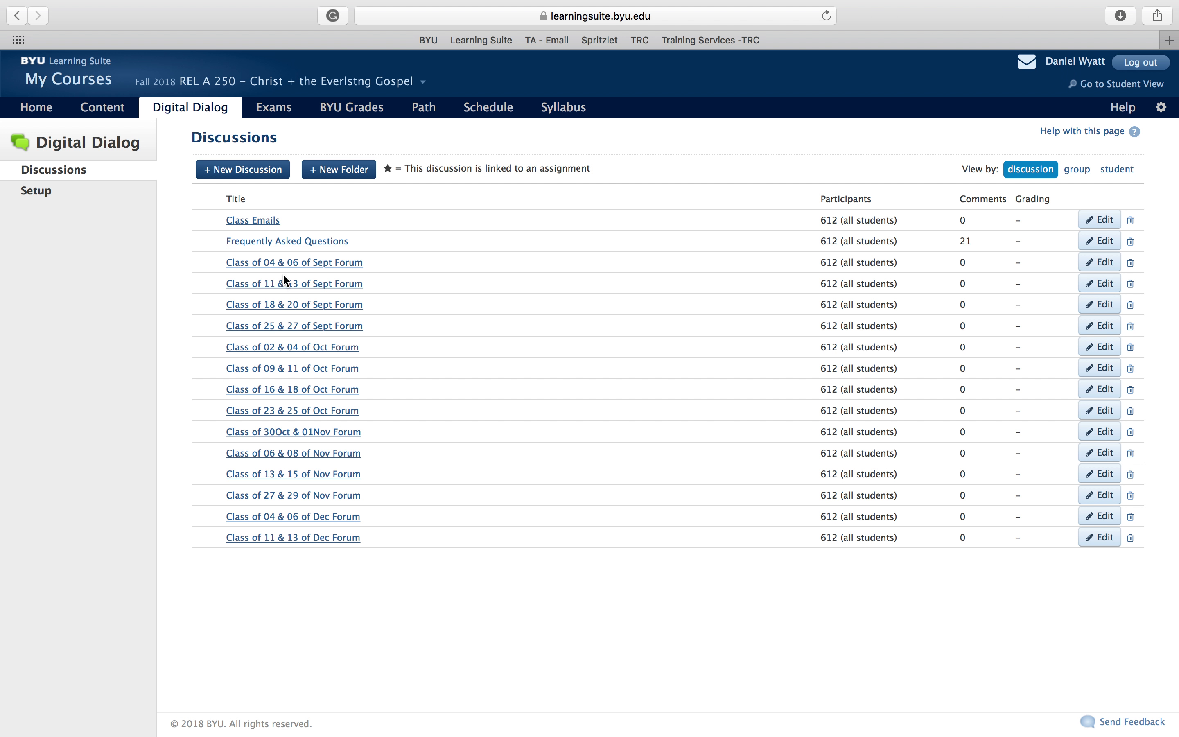
left_click(312, 263)
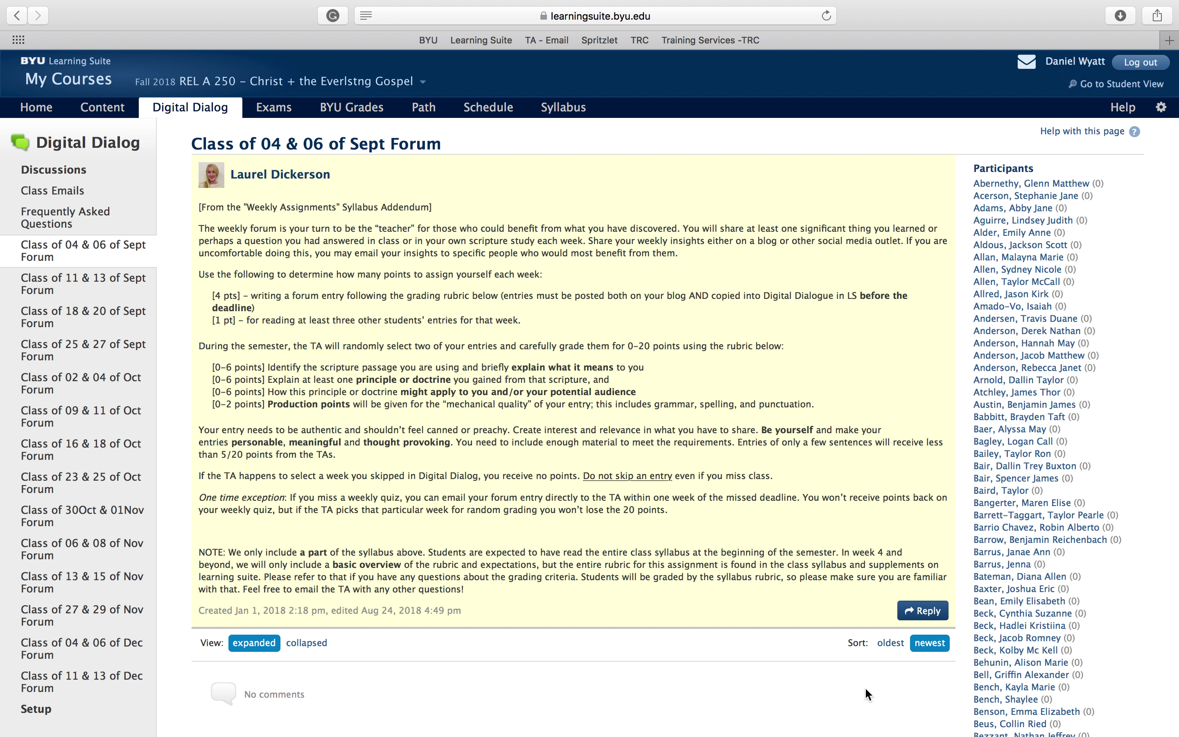
Draft a reply reading "asjifnaklfn" to the Class of 04 & 06 of Sept Forum and discard it.
left_click(922, 610)
type("asjifnaklfn")
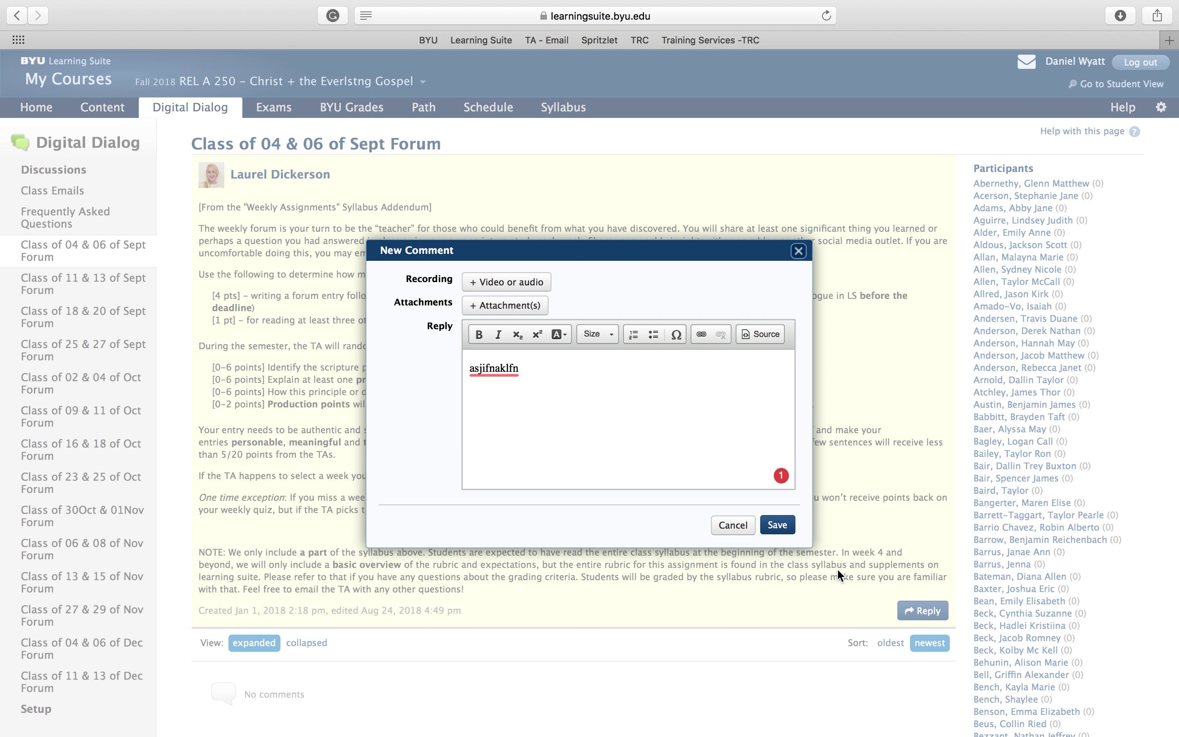
left_click(733, 525)
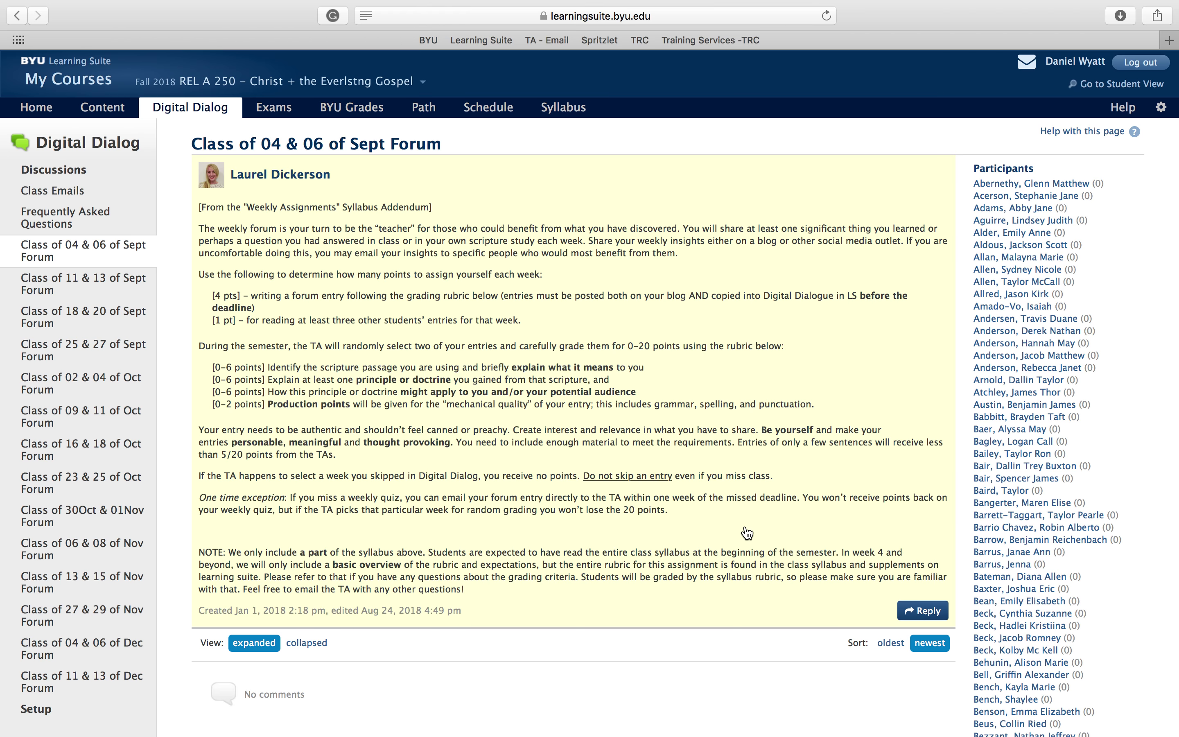
scroll(746, 533, "down", 4)
scroll(746, 533, "up", 4)
Return to the course home dashboard, view the Learning Suite message inbox and close it.
left_click(39, 110)
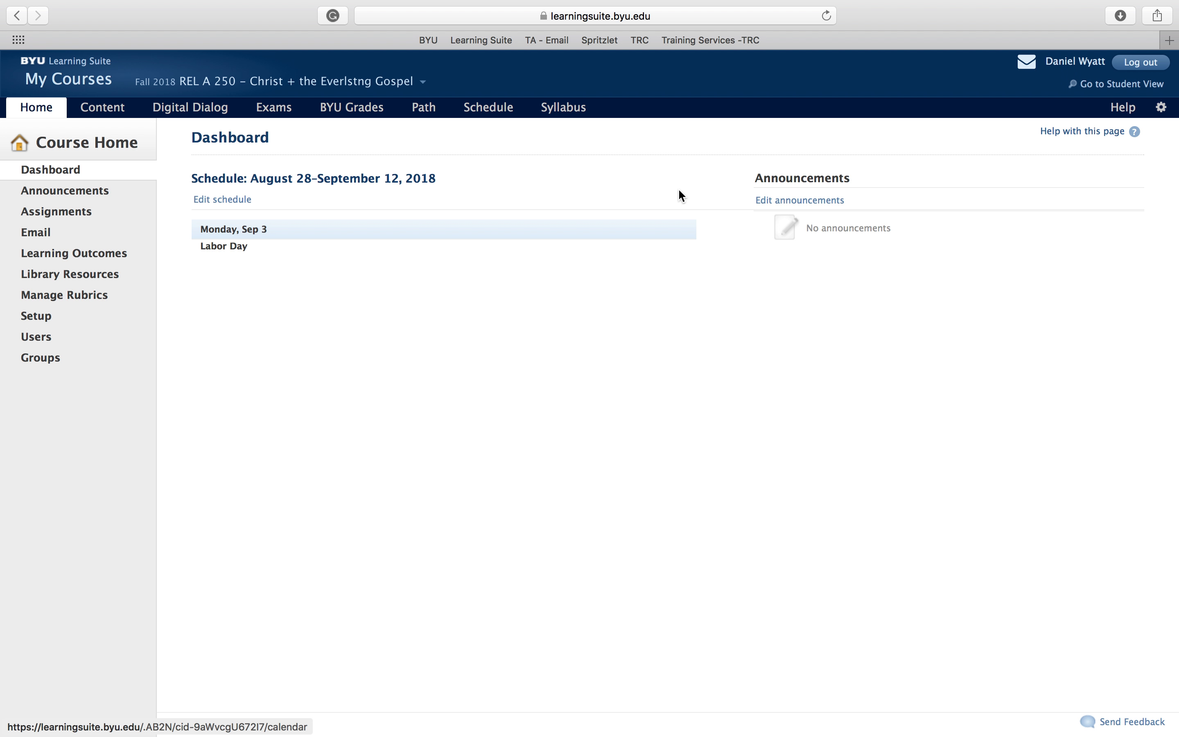
mouse_move(1037, 70)
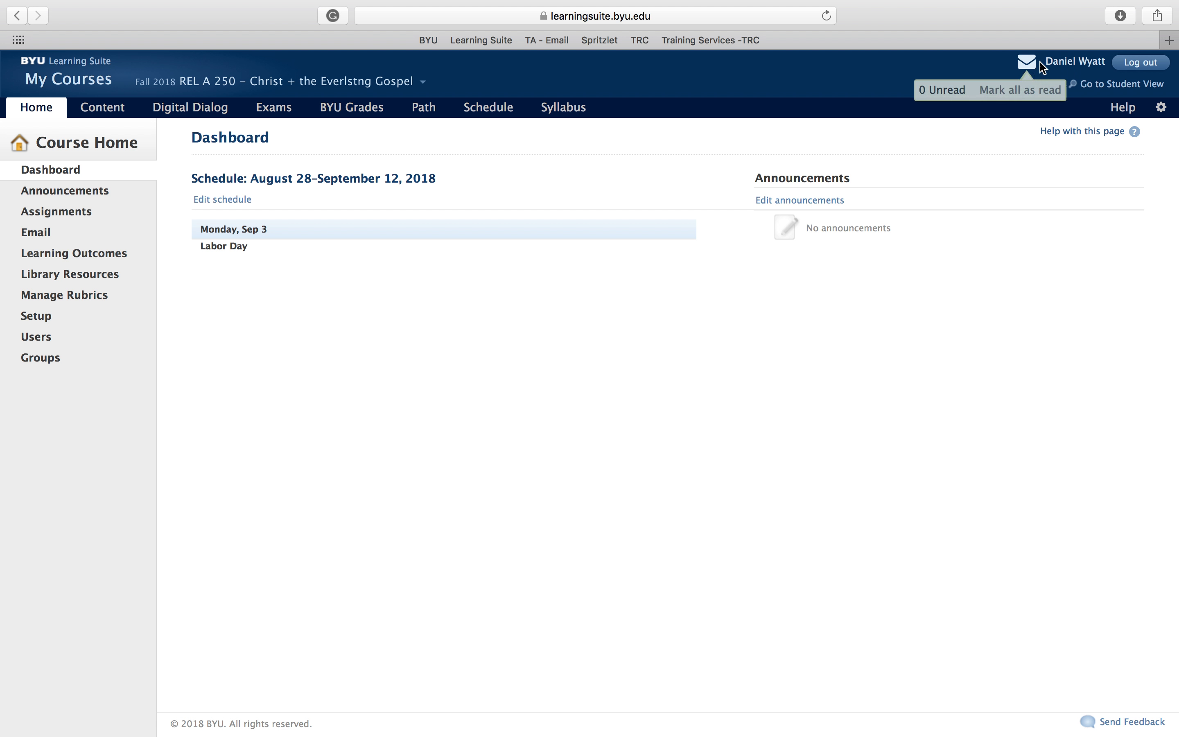
left_click(1030, 69)
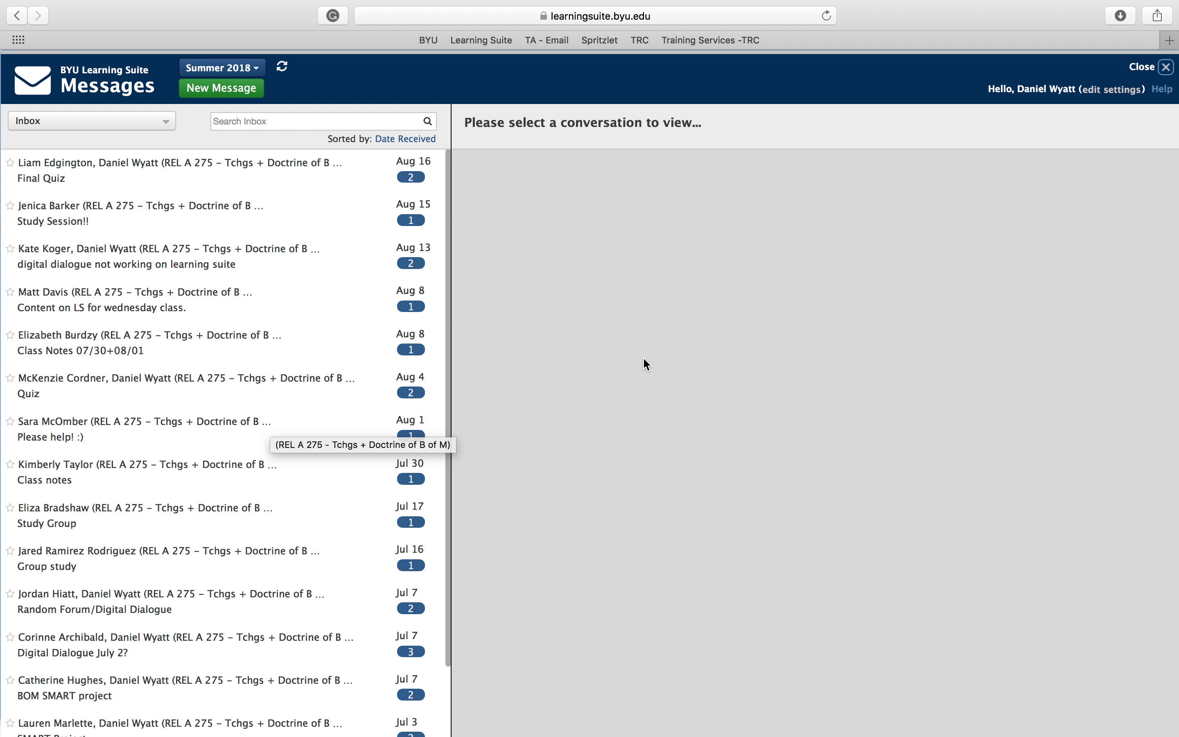
left_click(1166, 67)
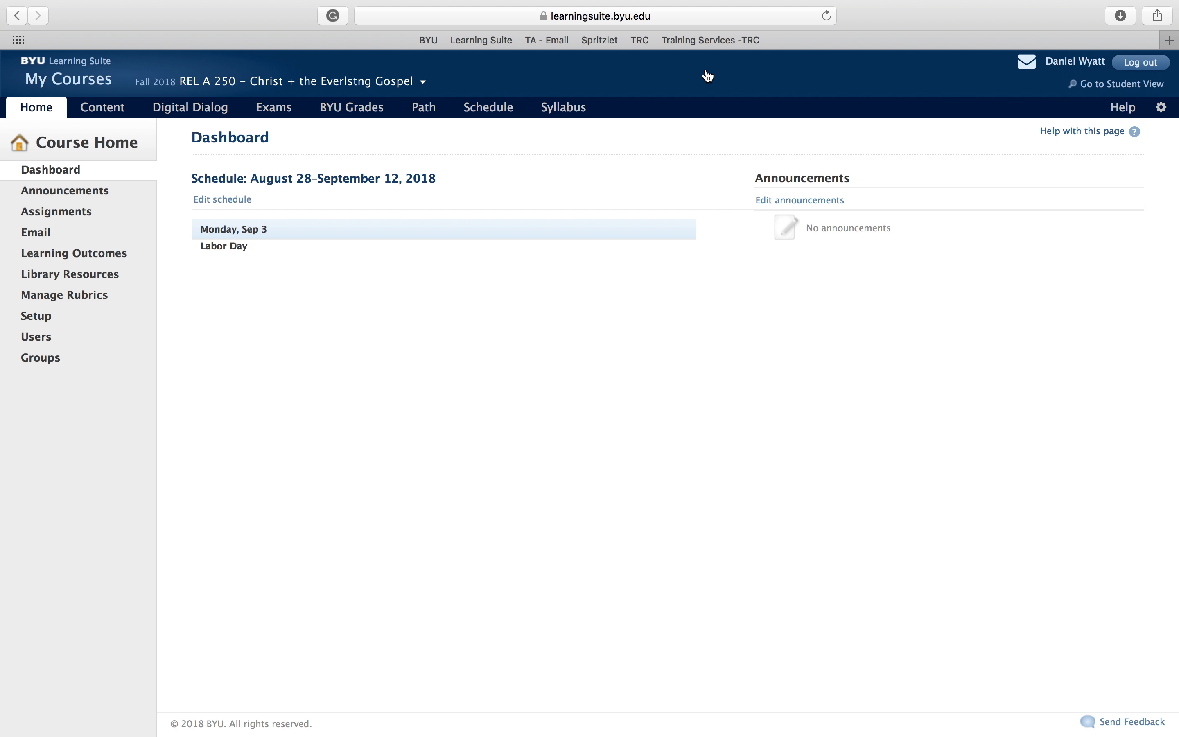
mouse_move(159, 4)
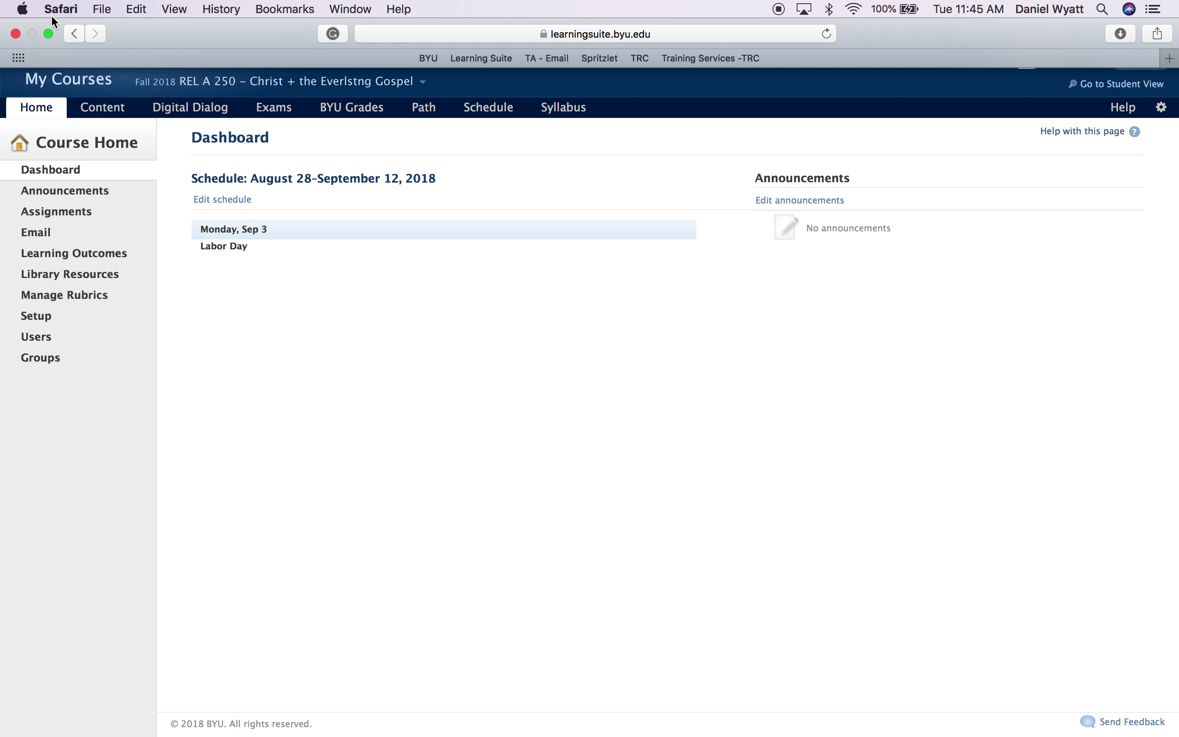